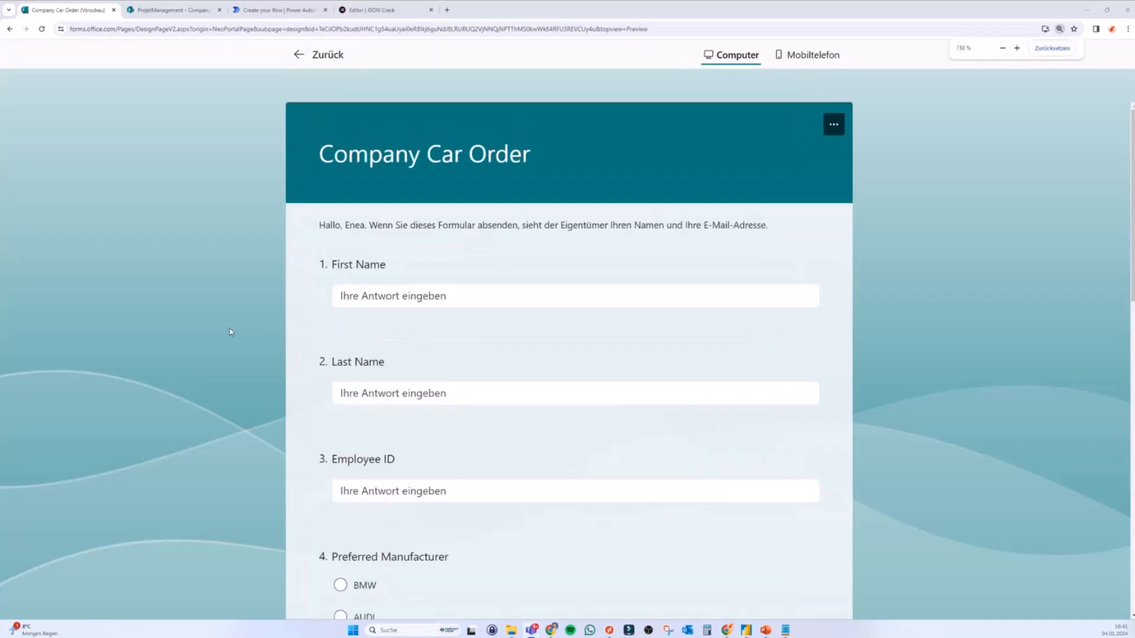
Step: Zoom in the Company Car Order preview, check the still-empty CompanyCarOrder list, and return
scroll(230, 332, "up", 1)
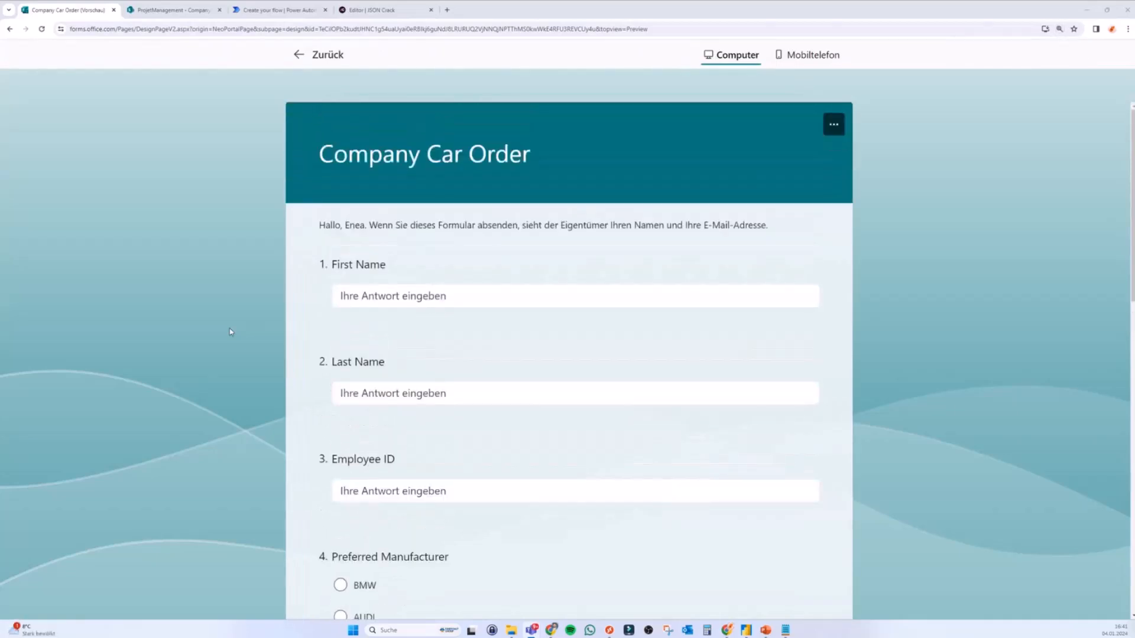
key("ctrl+plus")
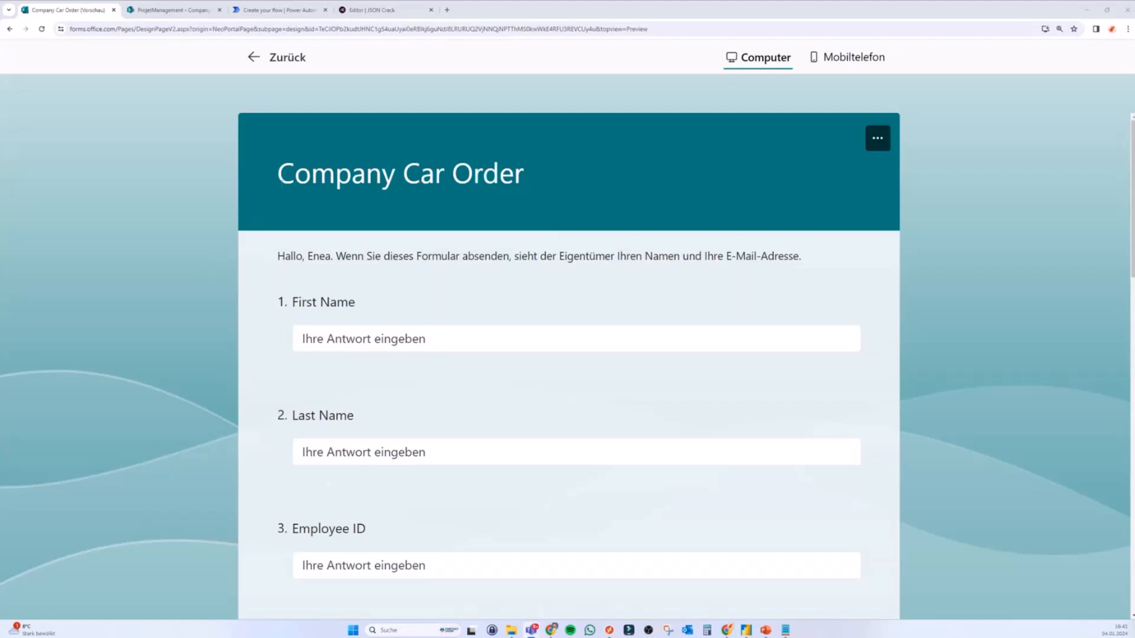
scroll(280, 182, "down", 5)
scroll(280, 182, "down", 9)
scroll(280, 182, "up", 14)
left_click(180, 12)
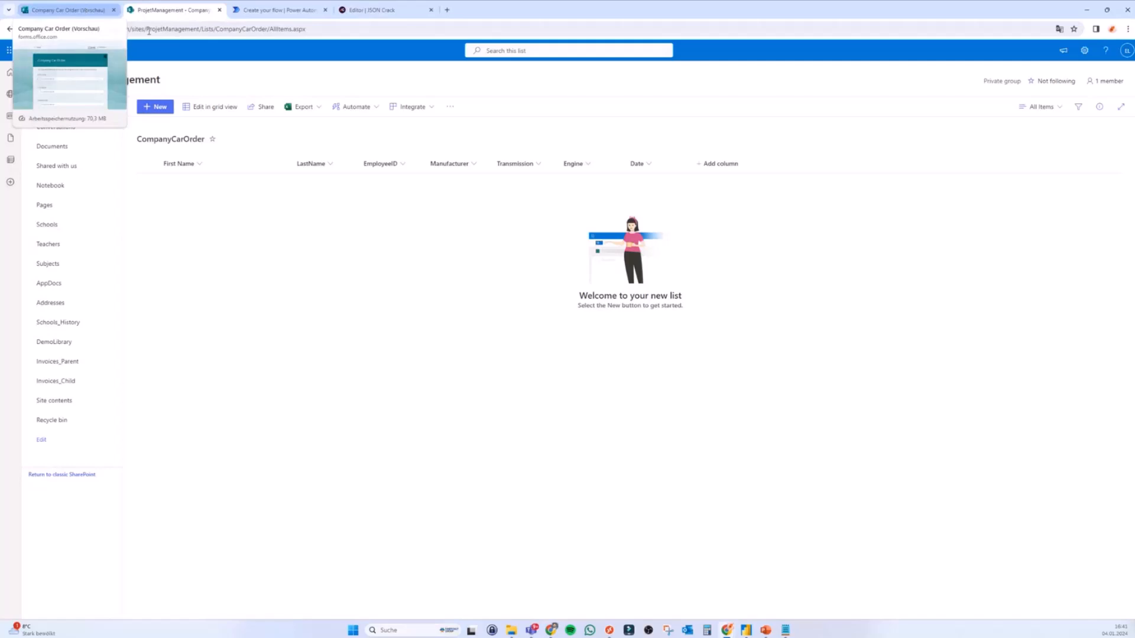
left_click(89, 12)
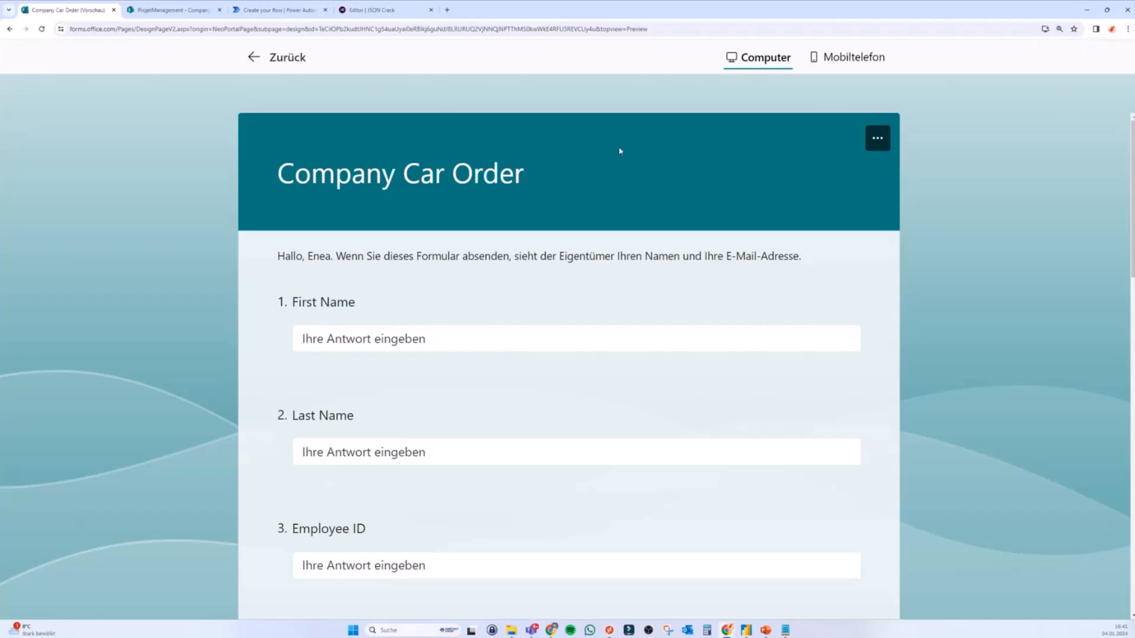
Step: Open Chrome's developer tools on the Network panel and widen the form preview beside them
left_click(1127, 33)
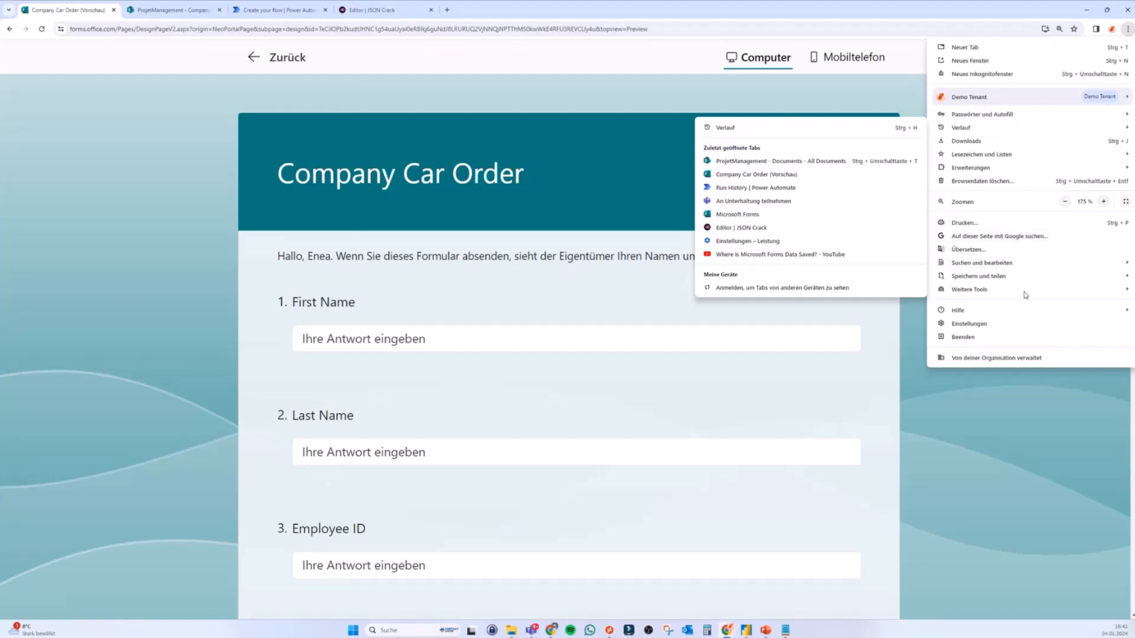
mouse_move(1011, 296)
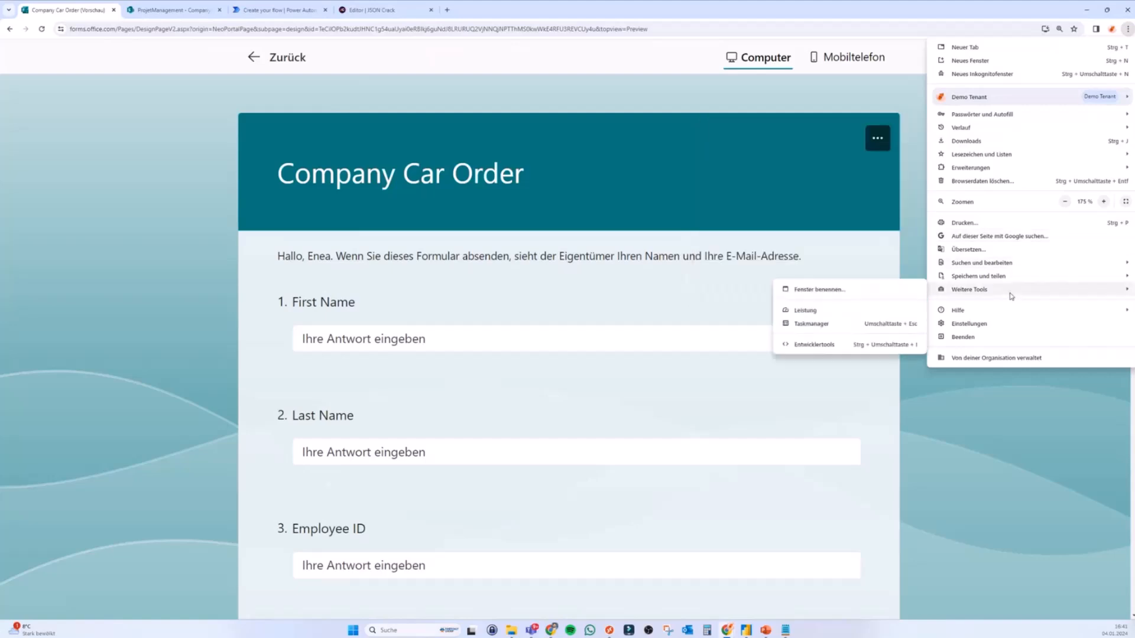
left_click(829, 345)
left_click_drag(580, 201, 672, 201)
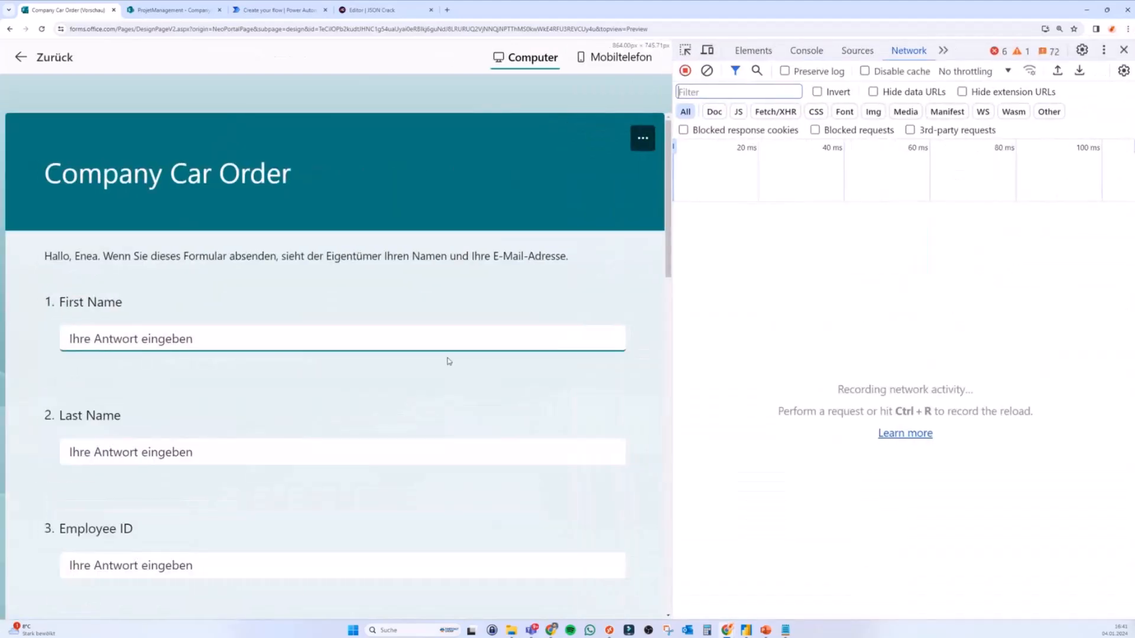
left_click_drag(673, 250, 713, 248)
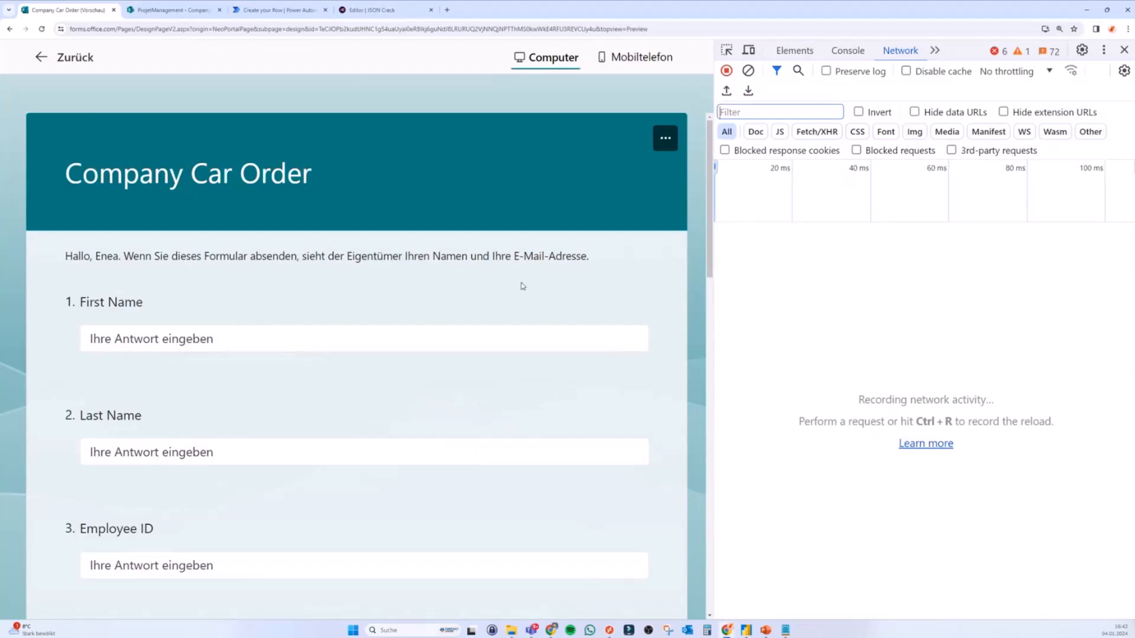
Step: Enter the first name, last name and employee ID answers in the test order
left_click(155, 340)
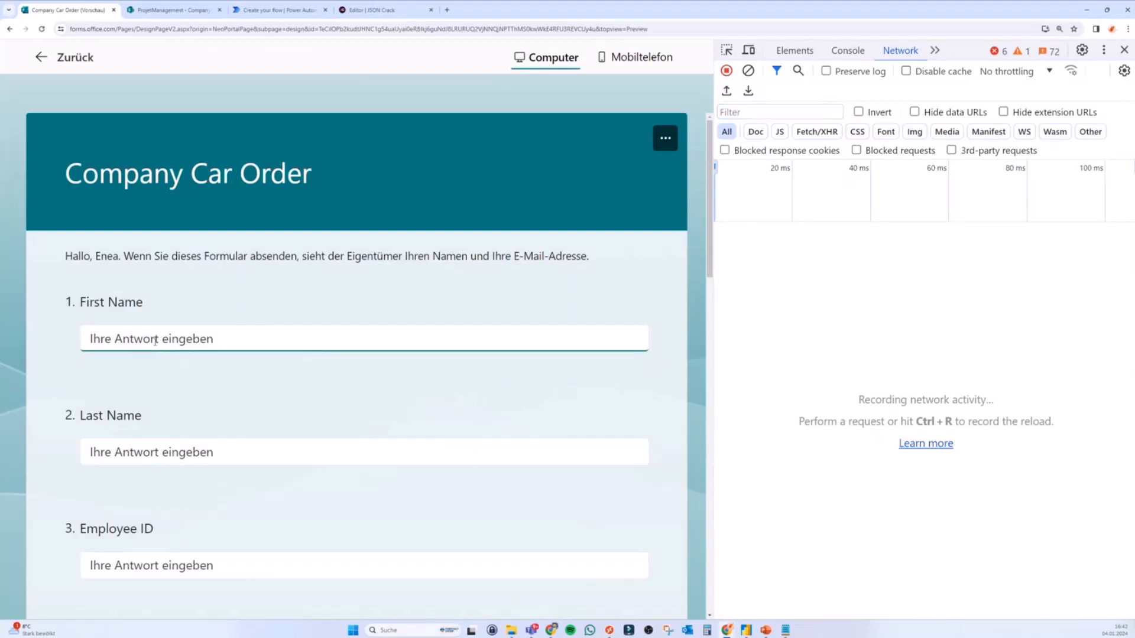
key("Tab")
key("Tab")
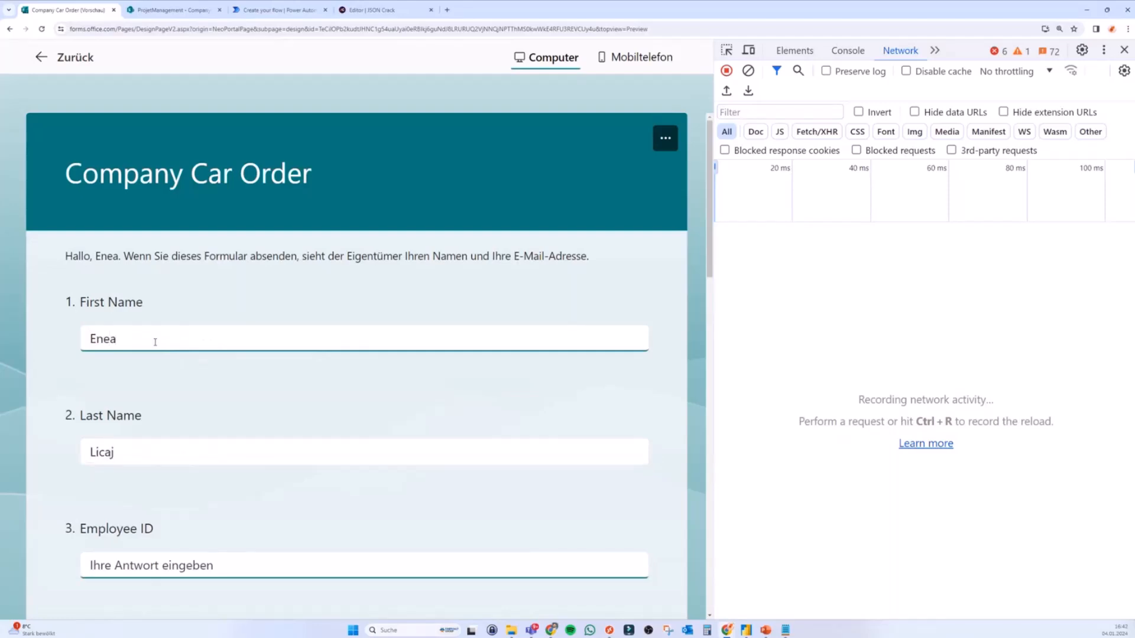
type("12344")
Step: Choose AUDI as manufacturer, Automatic transmission and Diesel engine
scroll(136, 464, "down", 4)
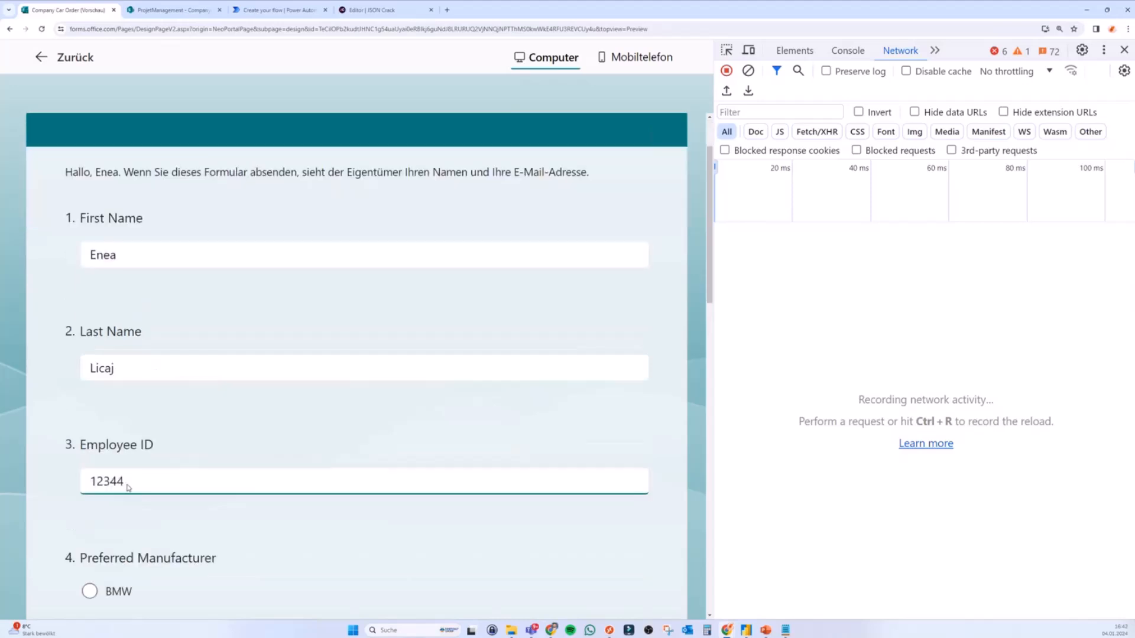
scroll(135, 473, "down", 1)
left_click(117, 406)
scroll(130, 431, "down", 5)
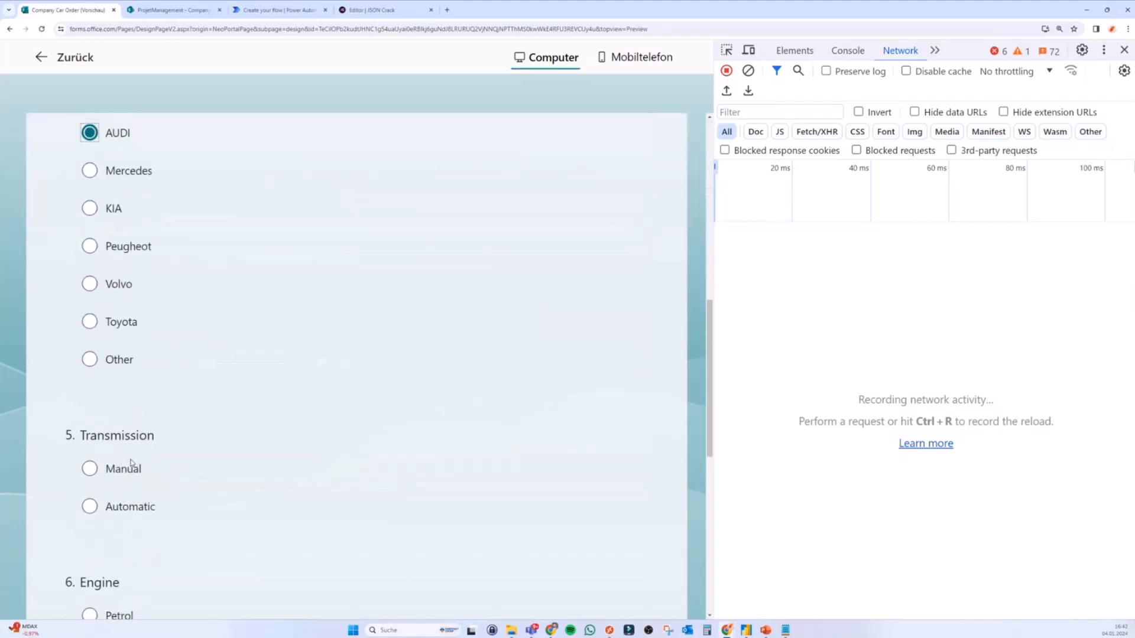
left_click(120, 466)
scroll(118, 467, "down", 4)
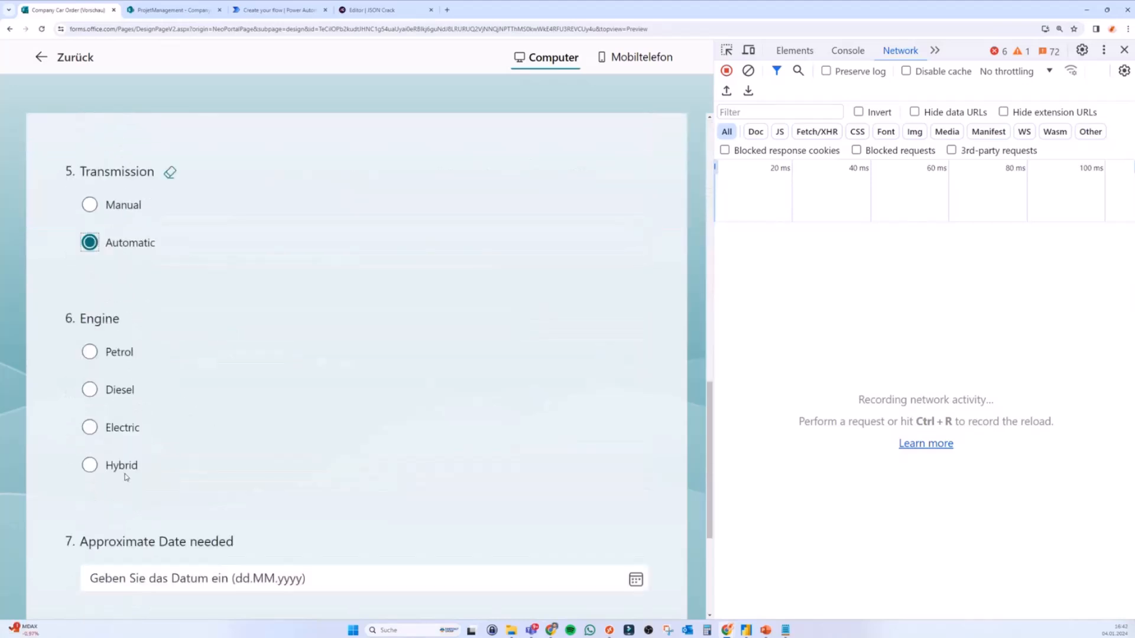
left_click(118, 391)
scroll(148, 473, "down", 3)
scroll(163, 506, "down", 1)
Step: Set the needed date to 01.04.2024 and submit the car order form
left_click(308, 366)
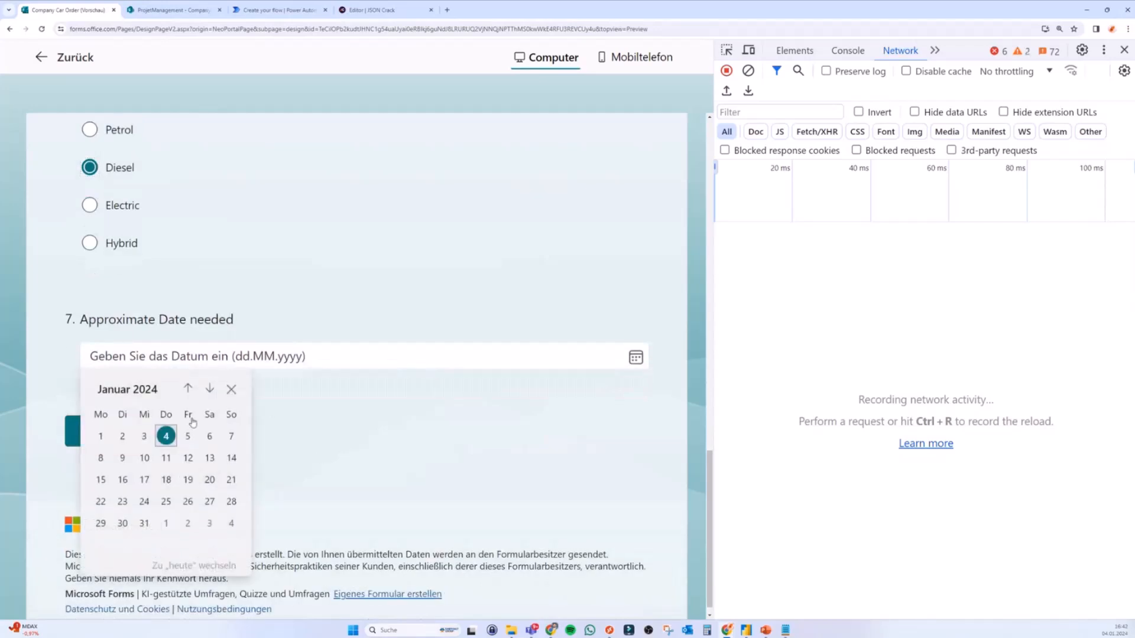
left_click(210, 390)
left_click(210, 390)
left_click(210, 390)
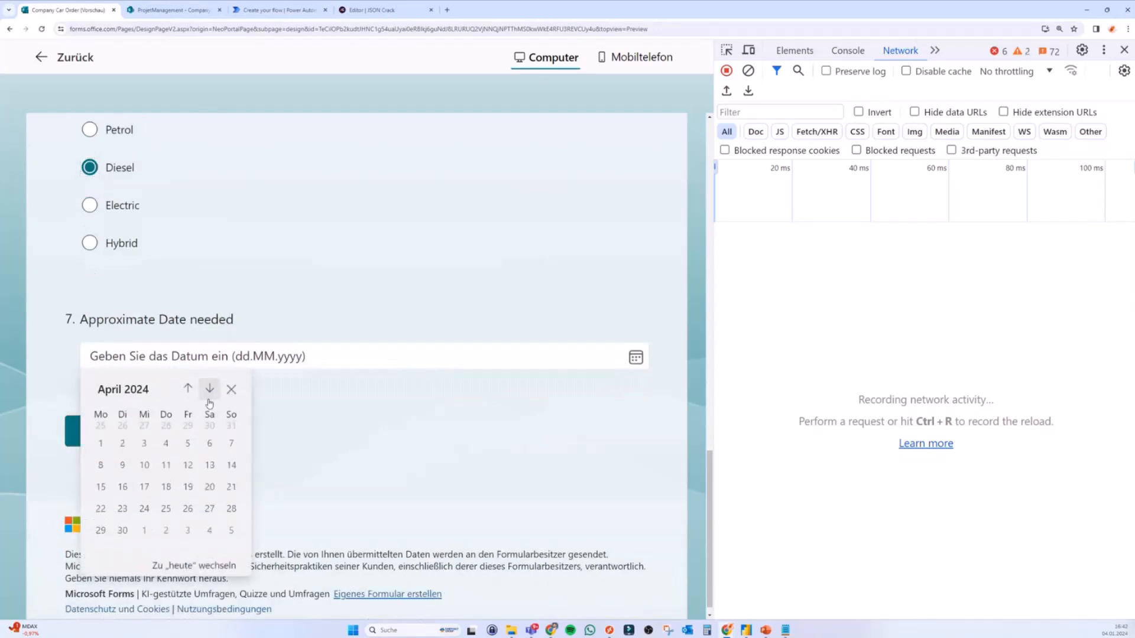
left_click(99, 438)
scroll(339, 425, "up", 15)
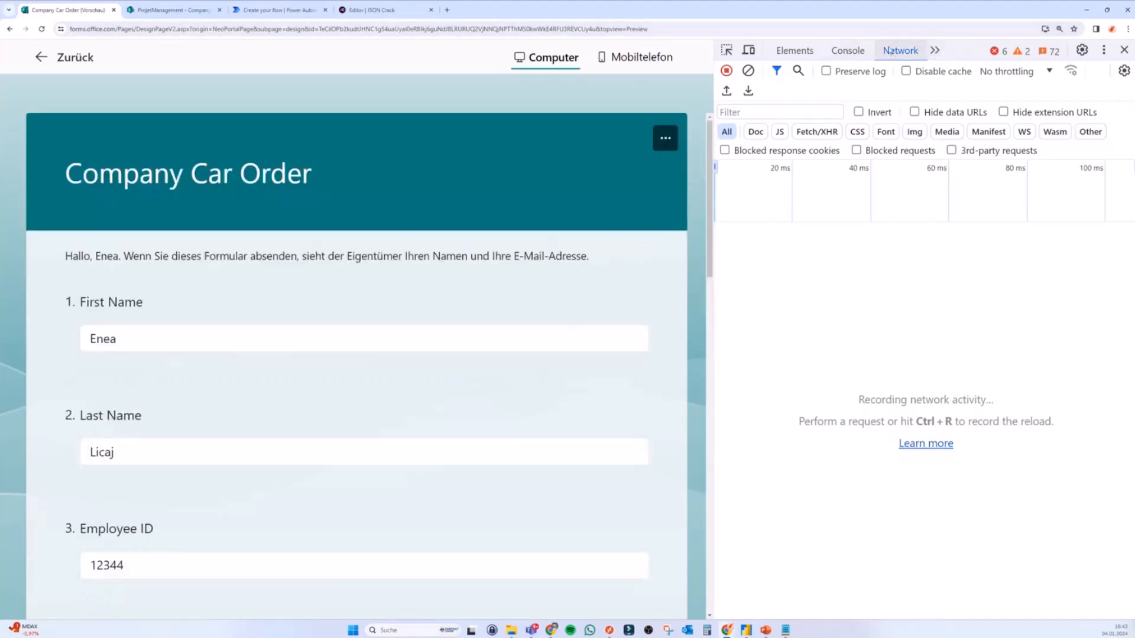
scroll(713, 178, "down", 1)
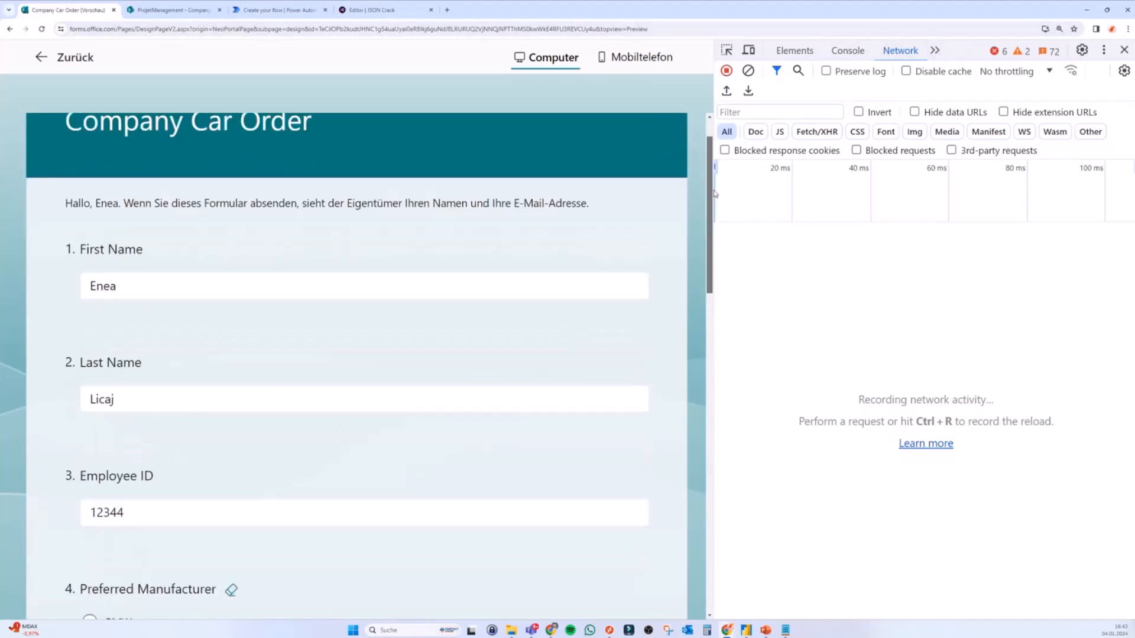
left_click_drag(714, 196, 549, 212)
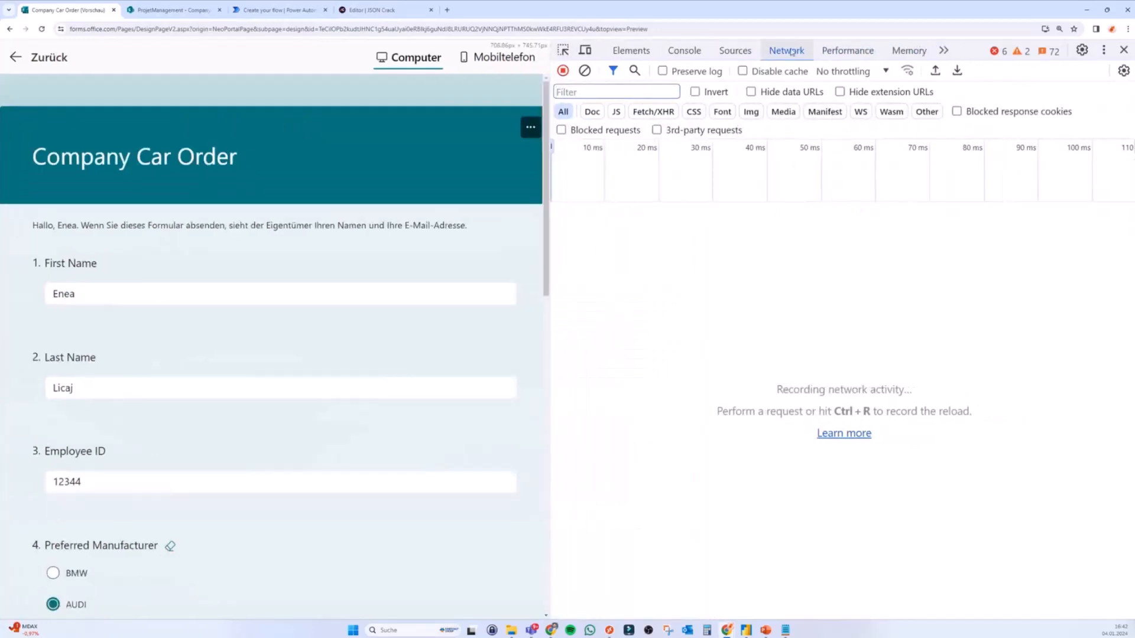
left_click(172, 387)
scroll(177, 402, "down", 15)
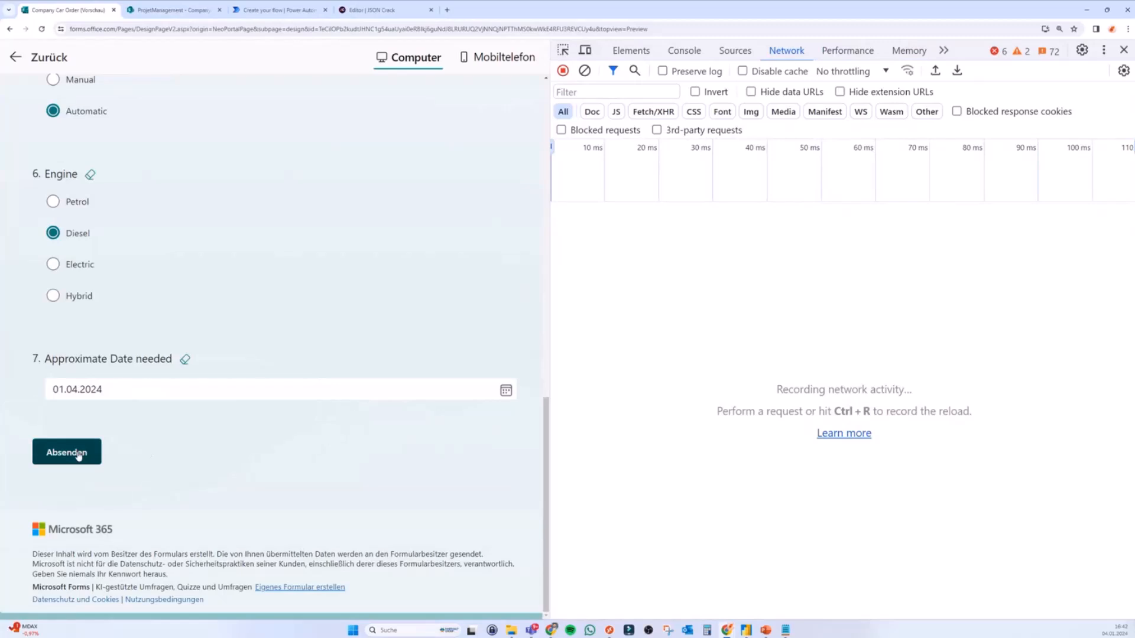
left_click(71, 453)
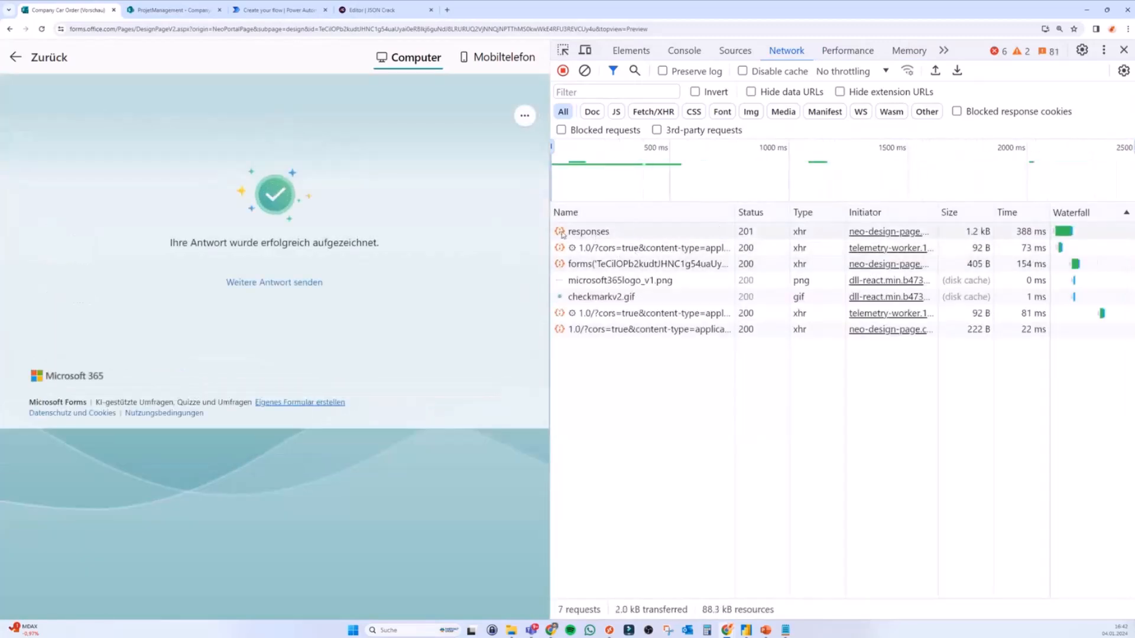
Step: Copy the full Request URL from the POST responses request's Headers
left_click_drag(549, 230, 537, 231)
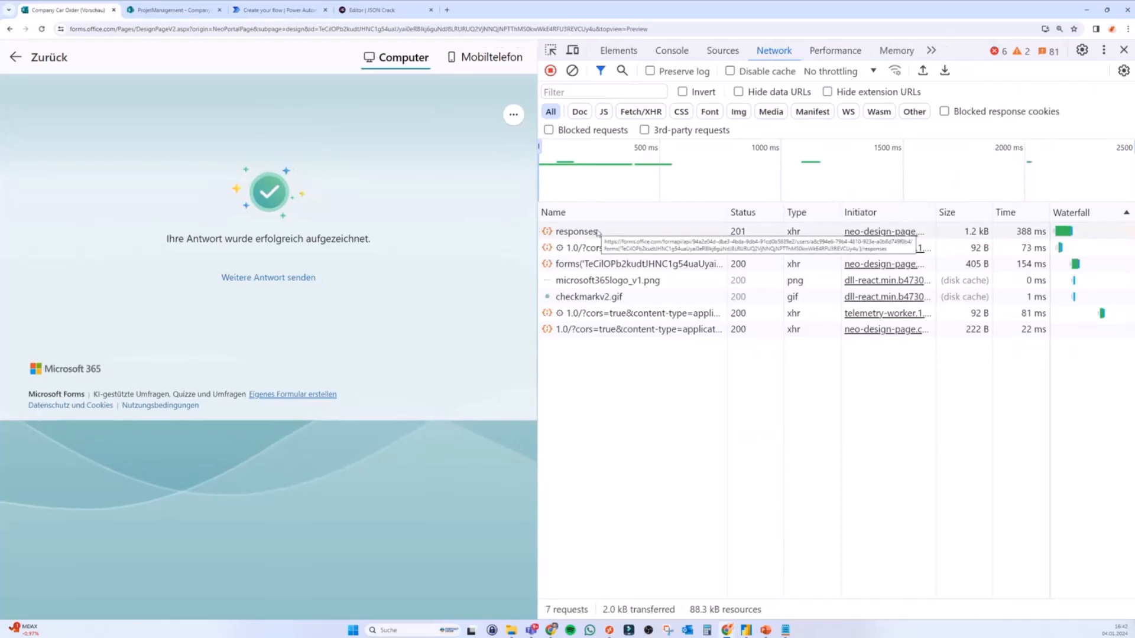
left_click(582, 232)
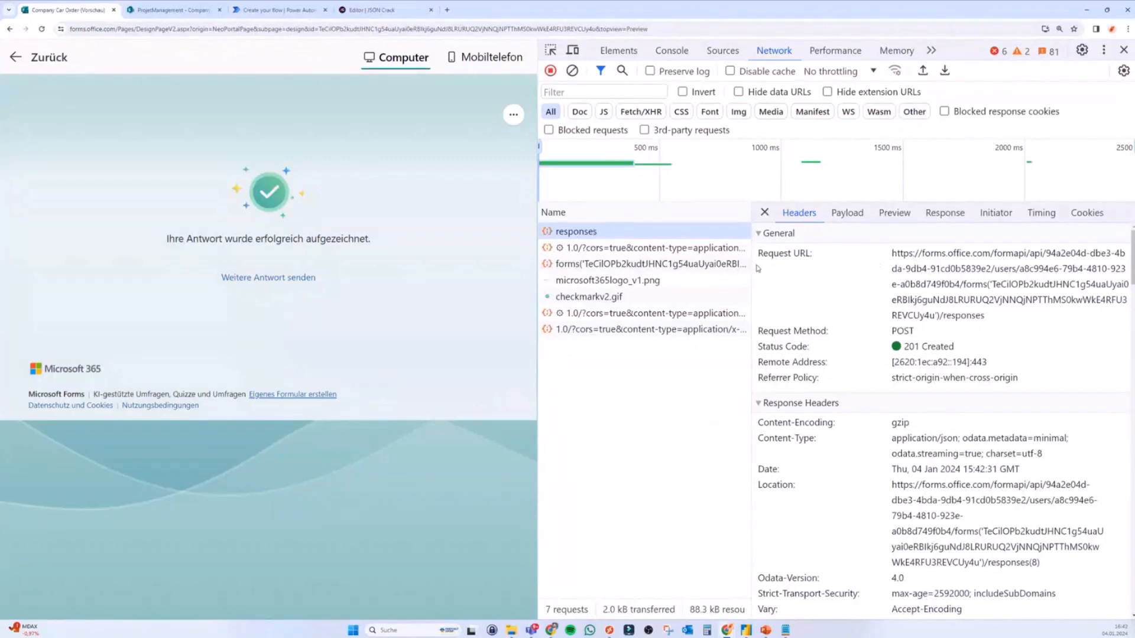
left_click_drag(750, 269, 689, 269)
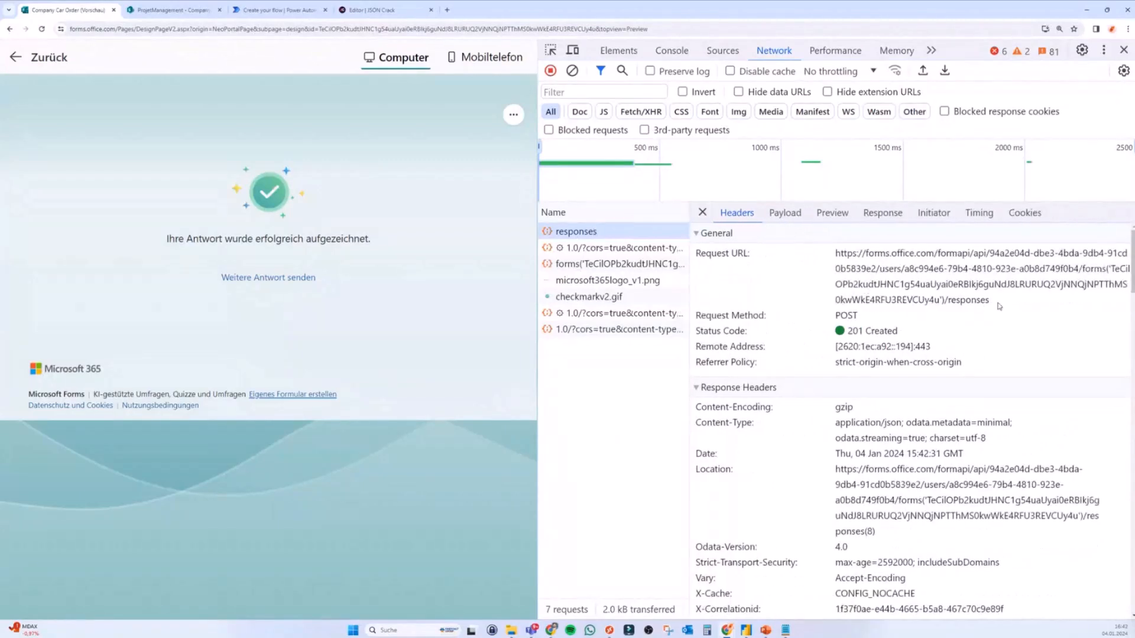
left_click_drag(999, 305, 837, 253)
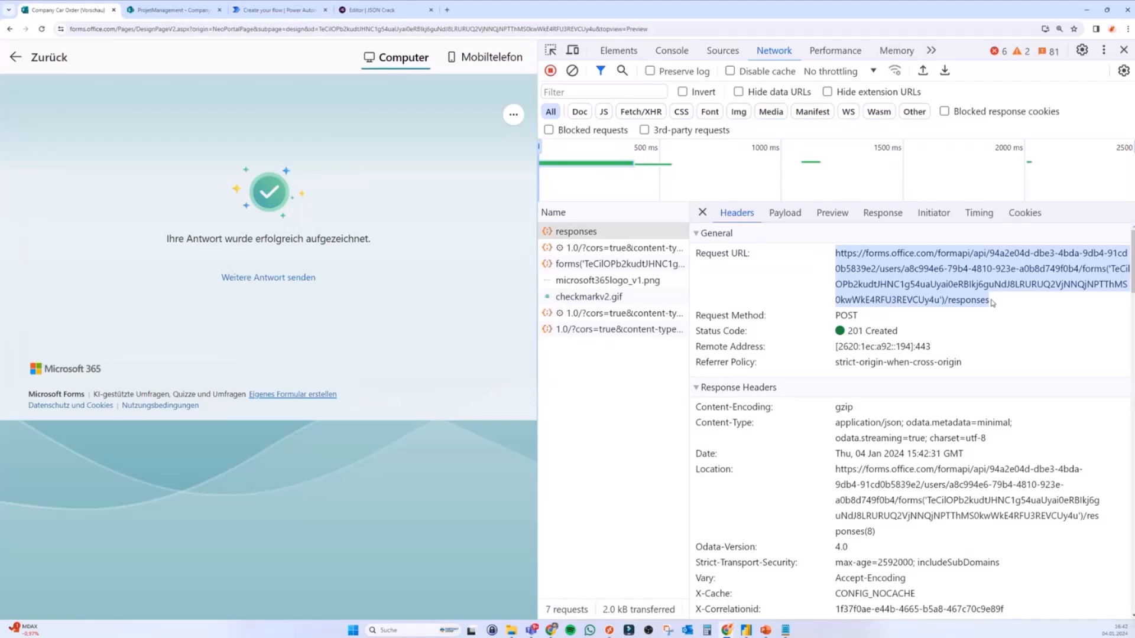
left_click(447, 10)
Step: Paste the copied responses URL into the new tab and load its raw JSON
type("https://forms.office.com/formapi/api/94a2e04d-dbe3-4bda-9db4-91cd0b5839e2/users/a8c994e6-79b4-4810-923e-a0b8d749f0b4/forms('TeCilOPb2kudtJHNC1g54uaUyai0eRBlkj6guNdJ8LRURUQ2VJNNQjNPTThMS0kwWkE4RFU3REVCUy4u')/responses")
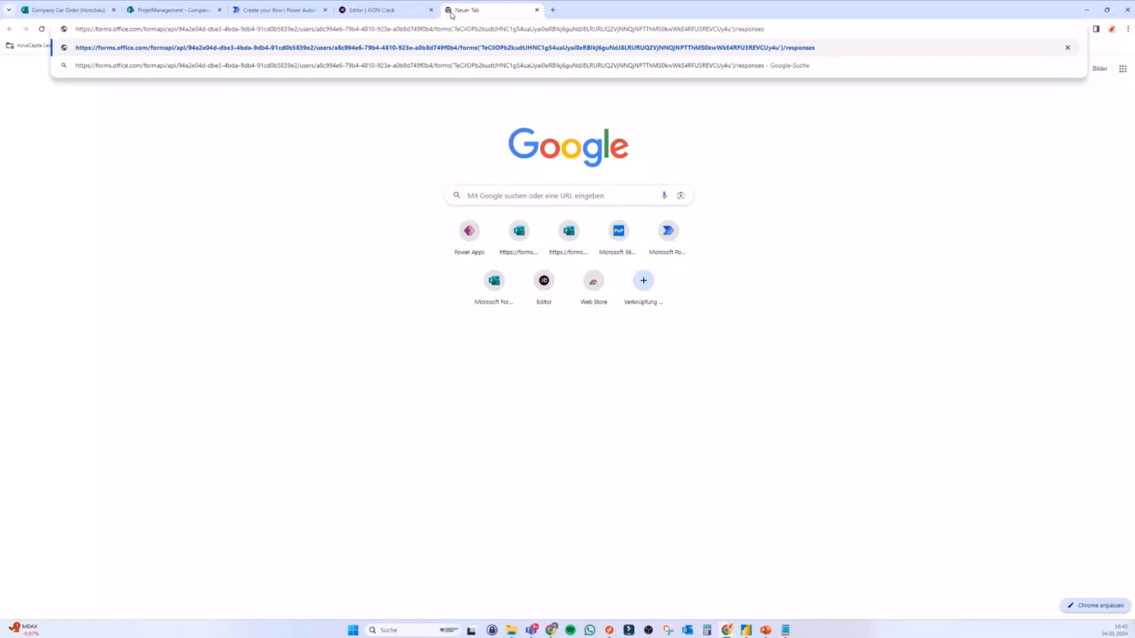
key("Return")
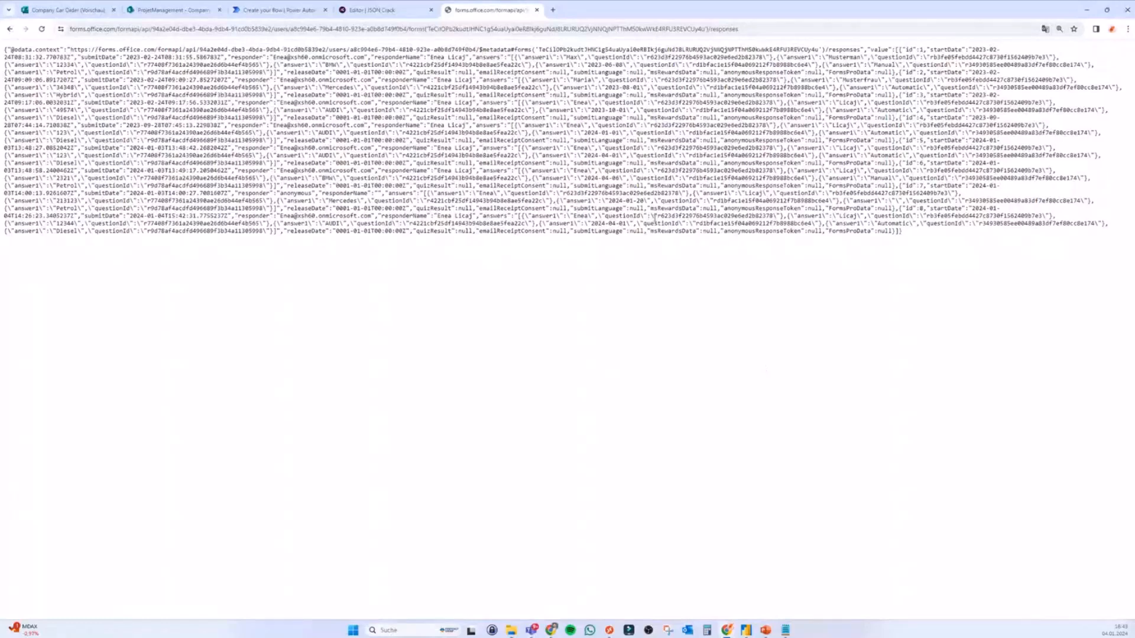
Step: Replace JSON Crack's sample JSON with the Forms responses JSON and pan to the records
left_click(90, 130)
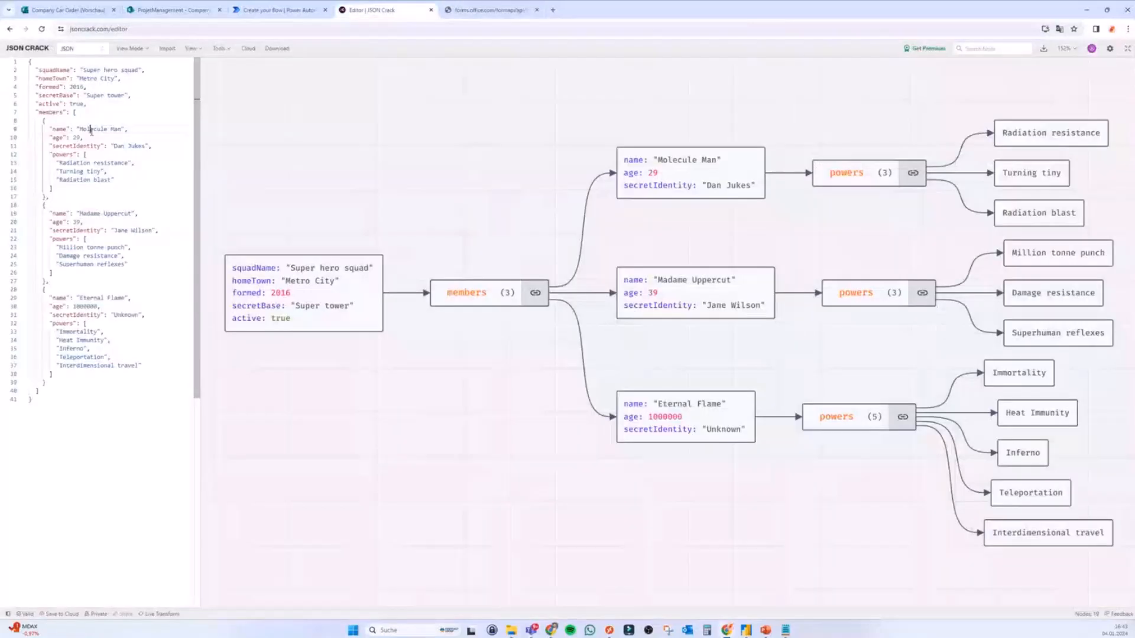
key("ctrl+a")
key("ctrl+v")
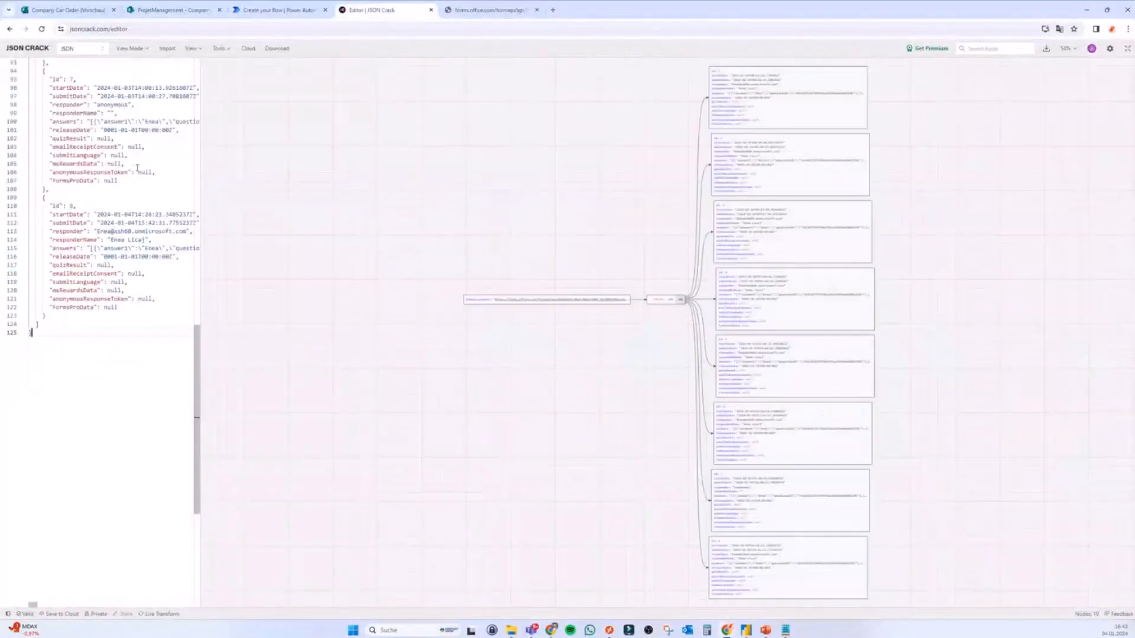
scroll(550, 293, "up", 3)
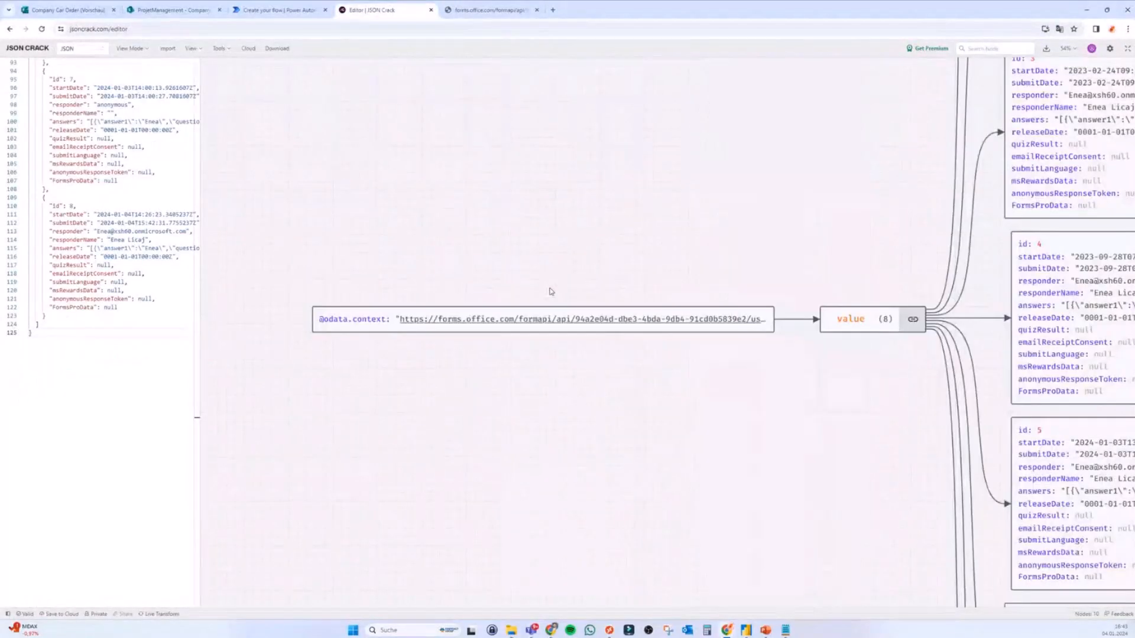
left_click_drag(716, 241, 424, 251)
scroll(499, 231, "down", 2)
scroll(526, 226, "up", 1)
left_click_drag(527, 226, 535, 425)
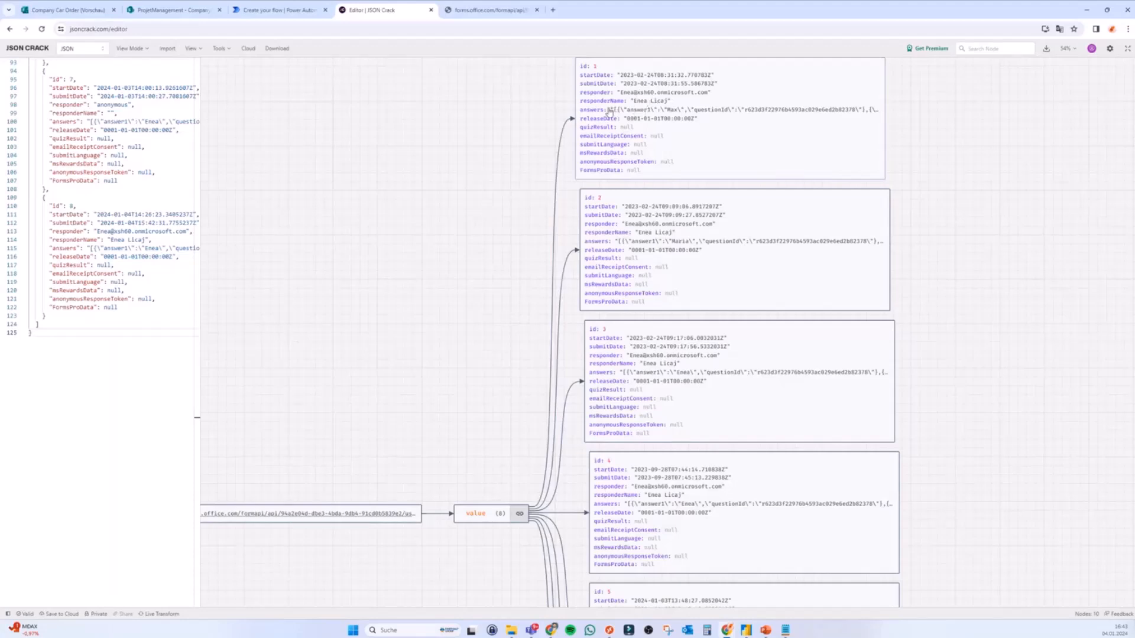
Step: Inspect response 1's answers string, highlighting its keys and first answer value
left_click(656, 114)
left_click_drag(516, 329, 686, 326)
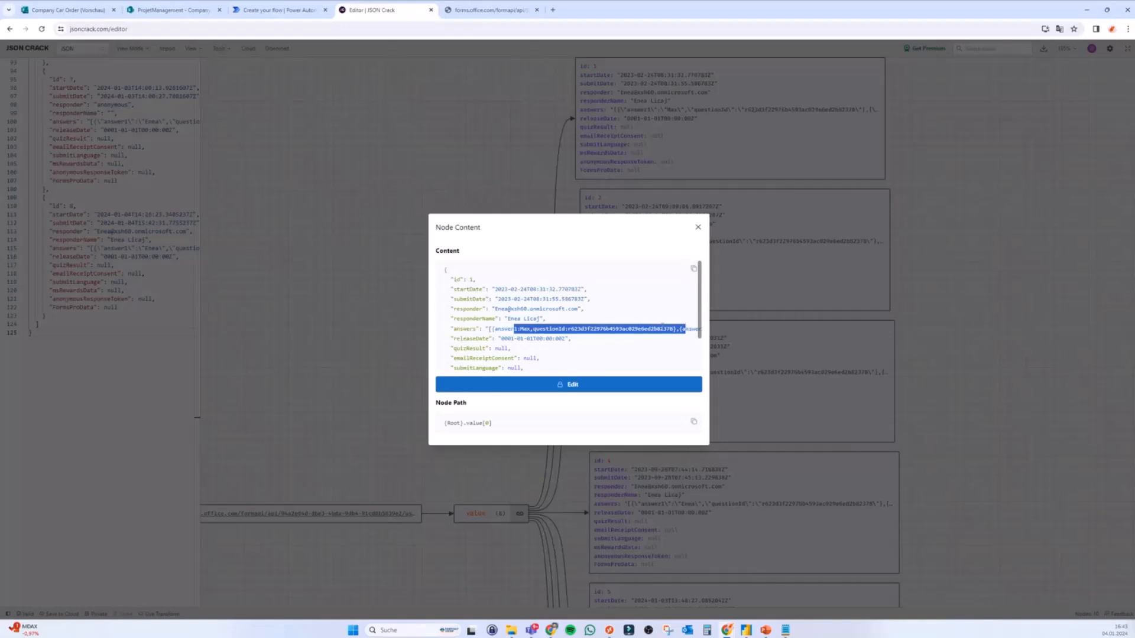
double_click(464, 329)
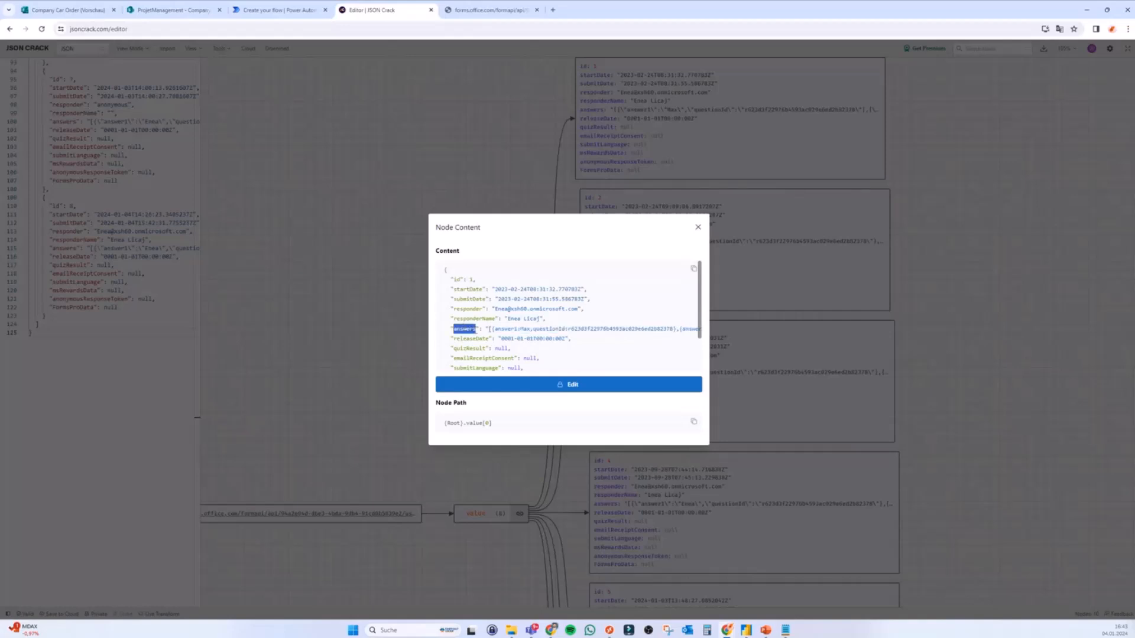
left_click(487, 328)
double_click(464, 328)
left_click(488, 329)
left_click_drag(488, 329, 445, 330)
double_click(673, 329)
left_click(533, 330)
double_click(507, 328)
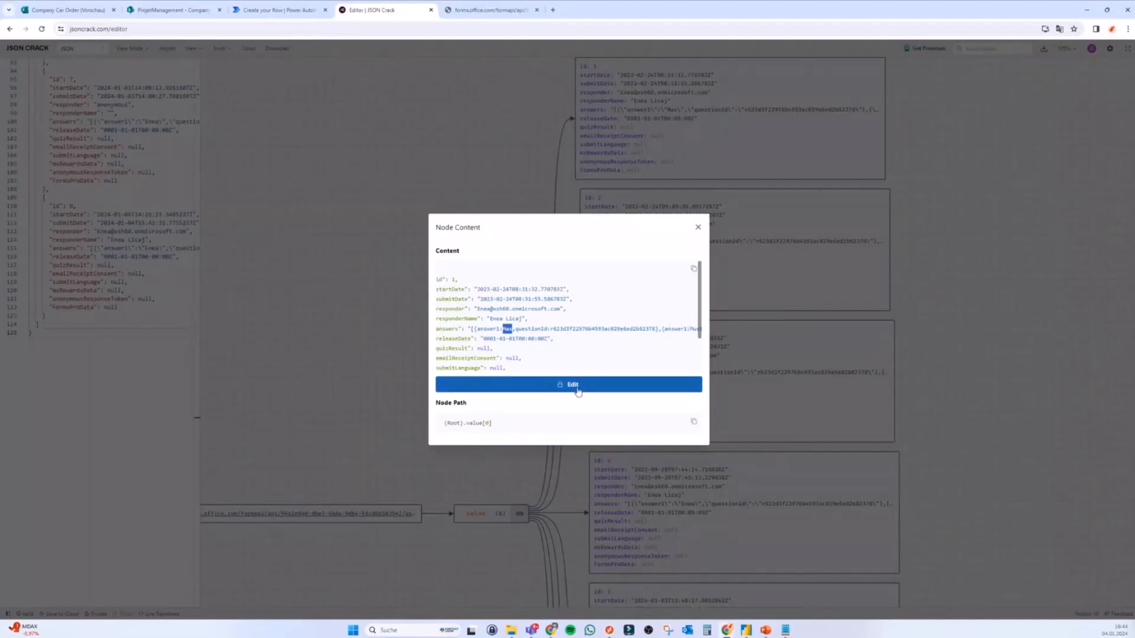
left_click(697, 229)
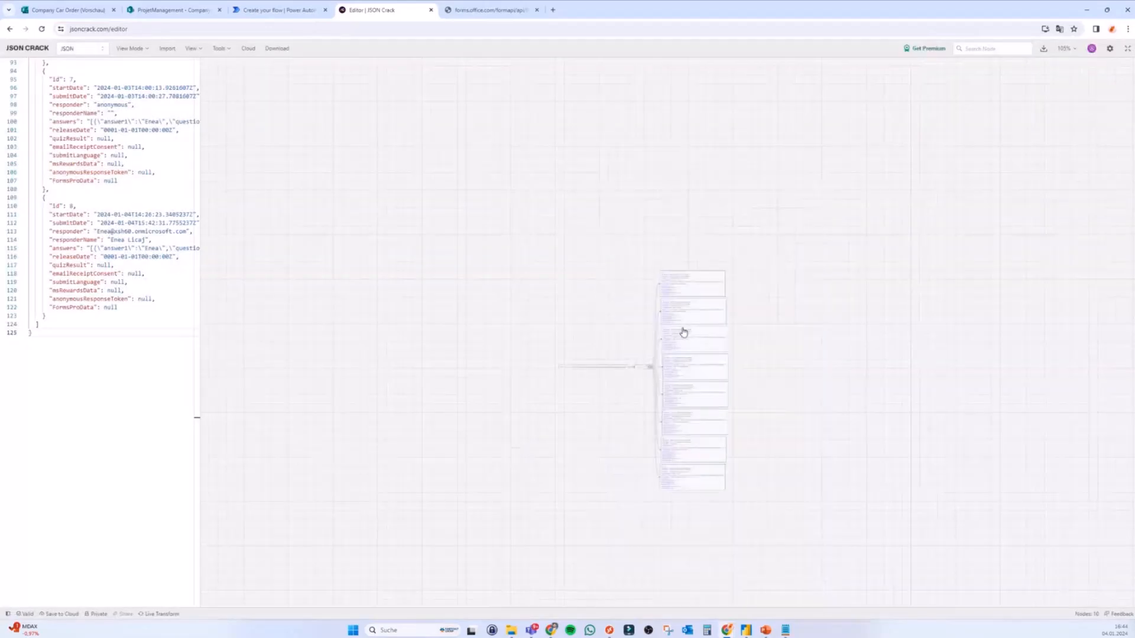
Step: Inspect response 8's answers string, highlighting answer values and question ids, then close it
scroll(824, 434, "up", 5)
scroll(739, 436, "up", 5)
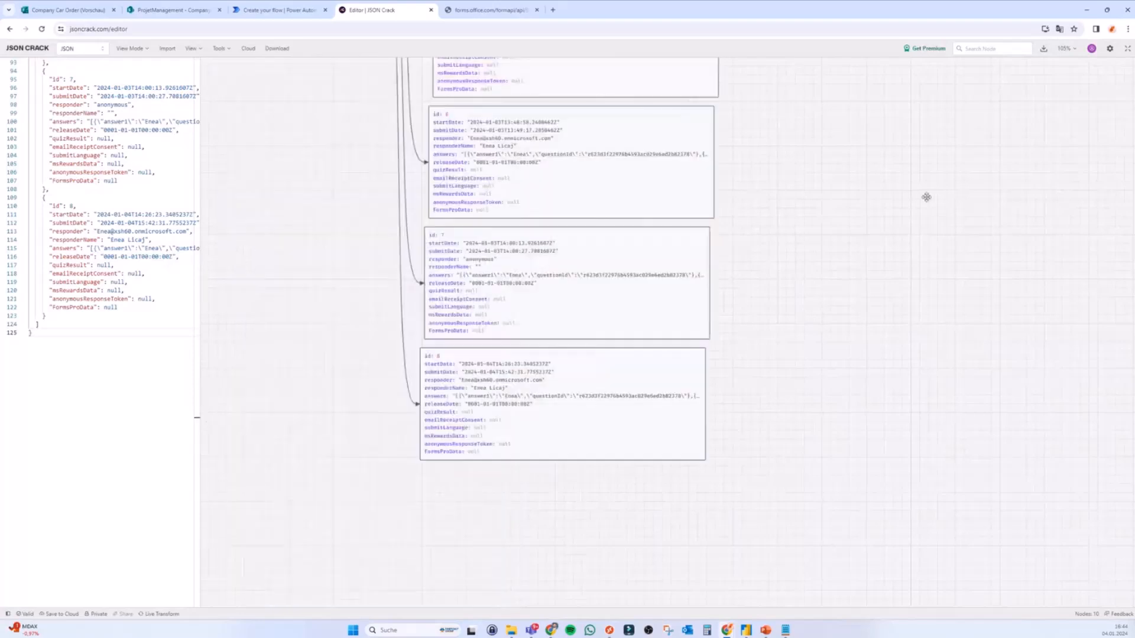
left_click(504, 376)
double_click(526, 329)
left_click_drag(645, 329, 623, 330)
double_click(568, 328)
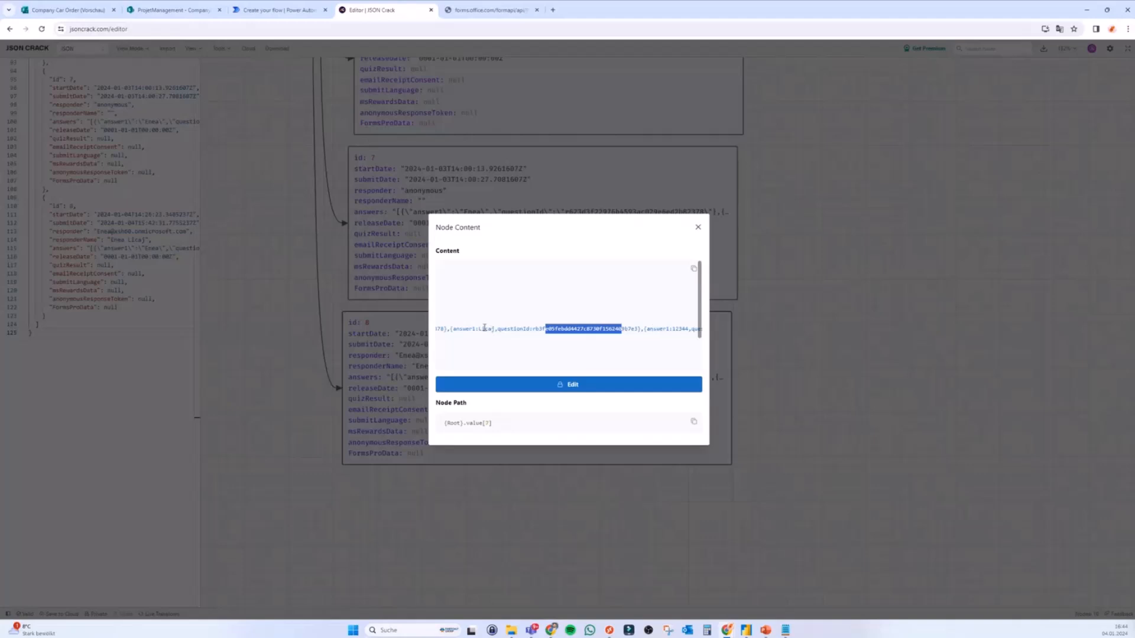
left_click(484, 328)
left_click_drag(549, 329, 444, 329)
mouse_move(478, 330)
left_mouse_down()
mouse_move(431, 333)
mouse_move(495, 331)
left_mouse_up()
left_click(490, 331)
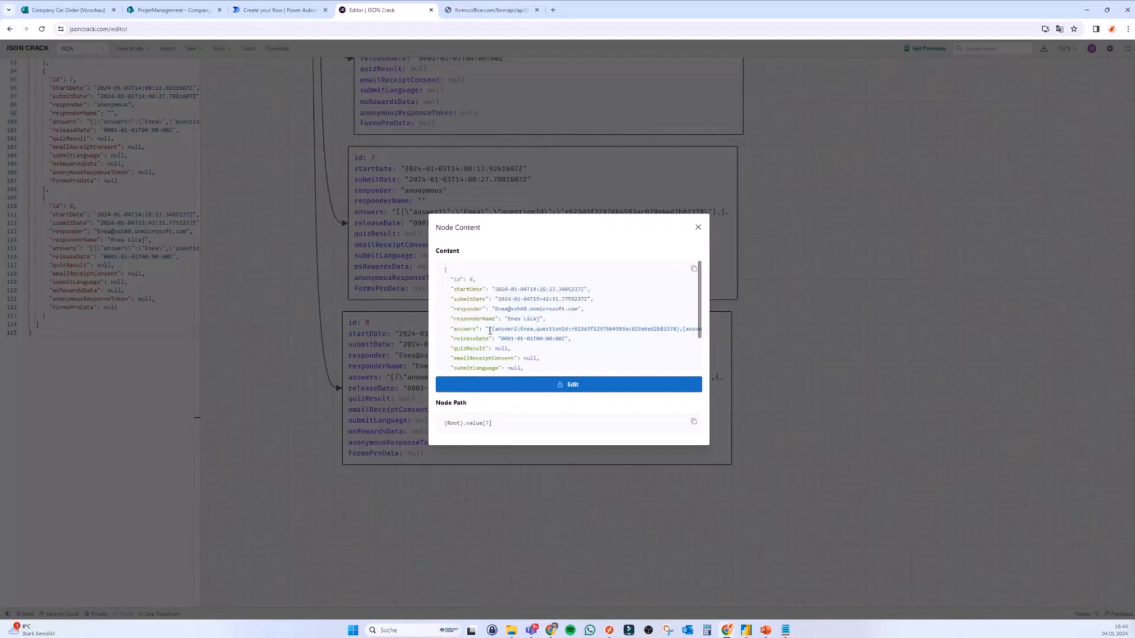
left_click(698, 228)
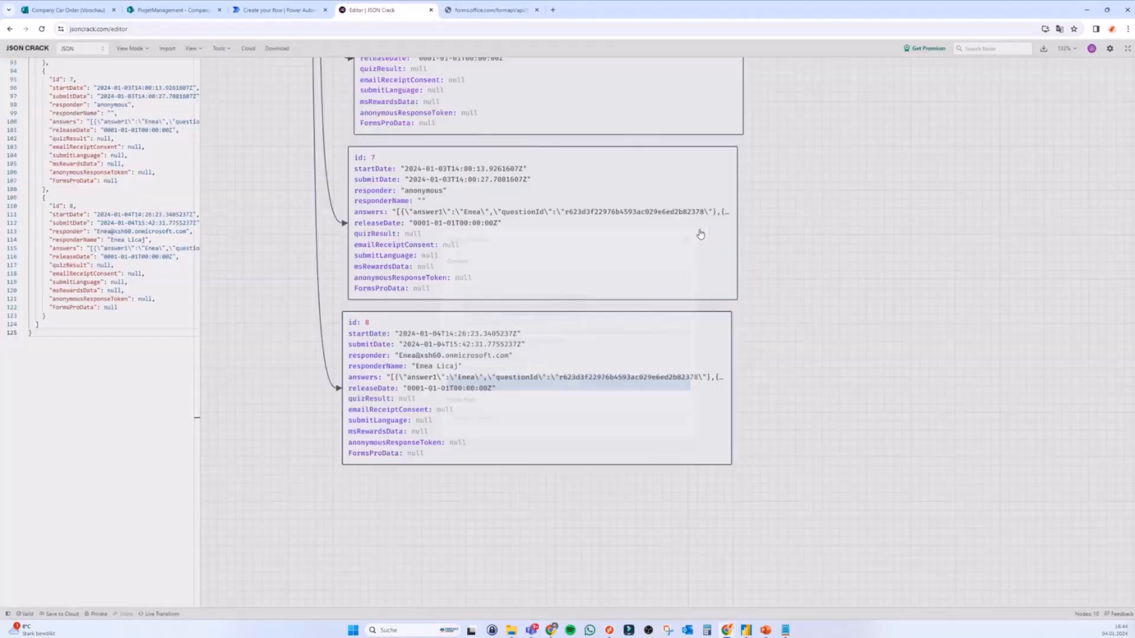
Step: Switch to the Power Automate create-a-flow page
left_click(303, 13)
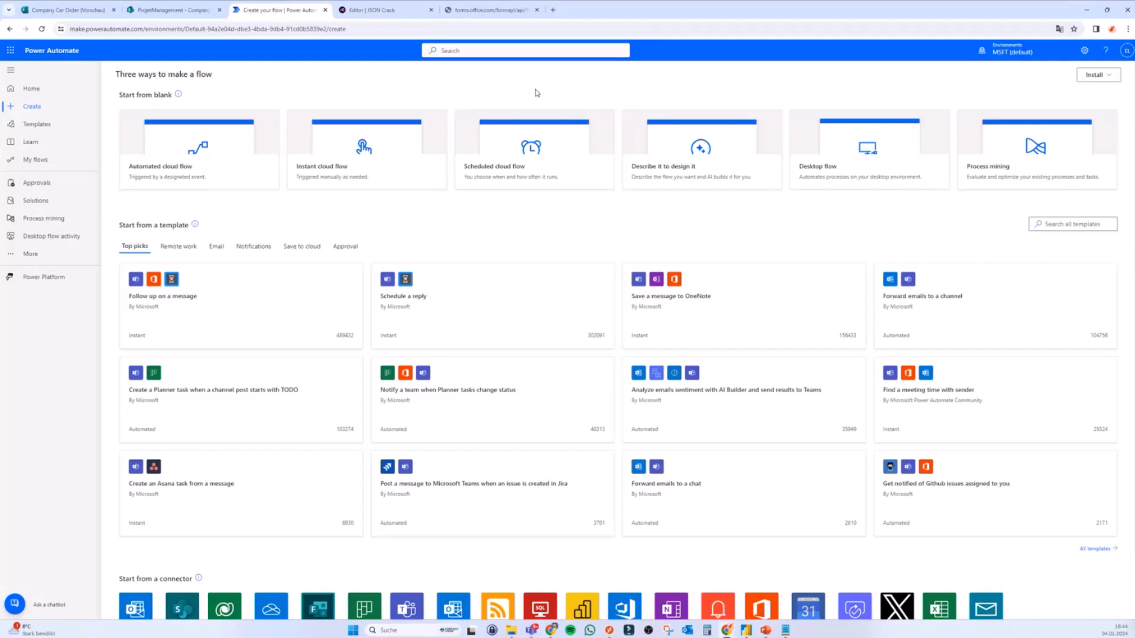
Step: Create an instant cloud flow named GetAllData with a Manually trigger a flow trigger
left_click(524, 155)
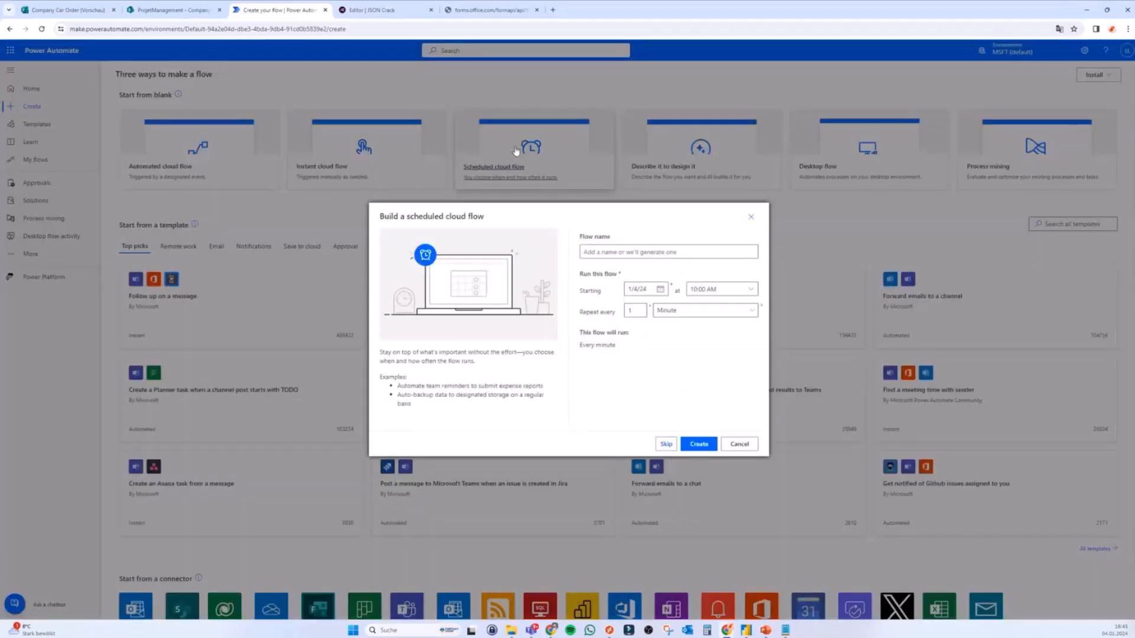
left_click(751, 217)
left_click(340, 161)
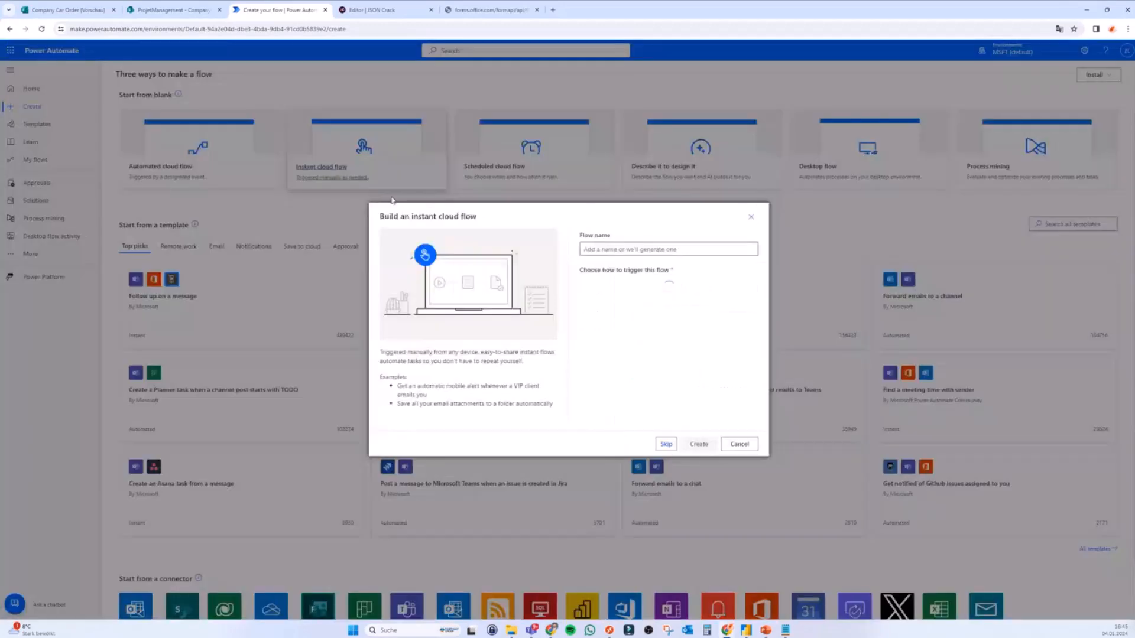
left_click(633, 251)
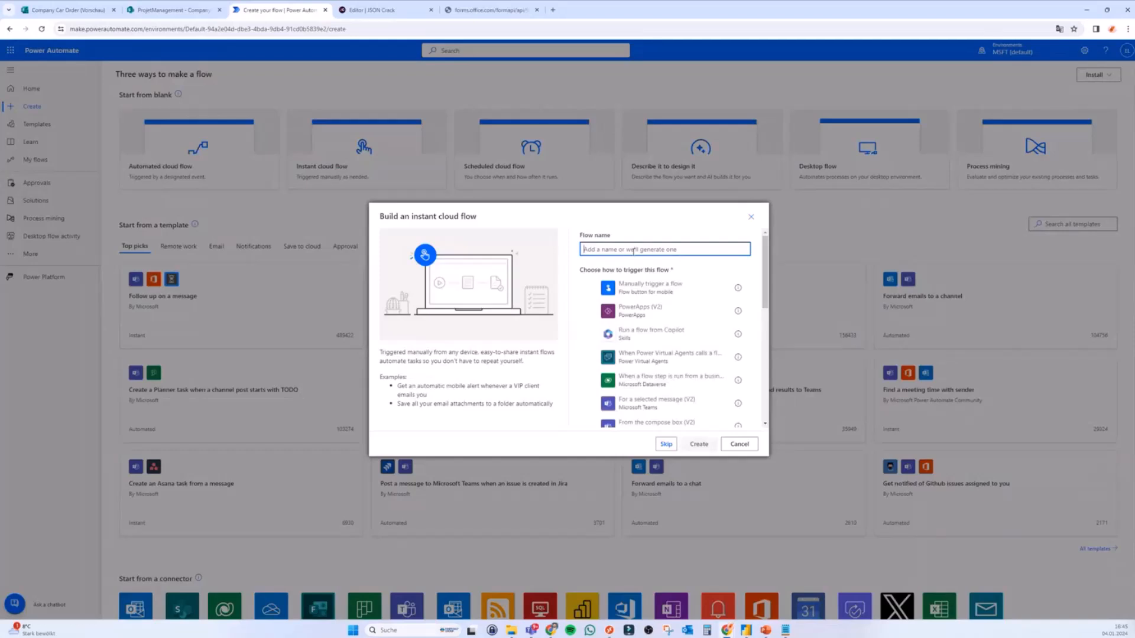
type("GetAllData")
left_click(641, 298)
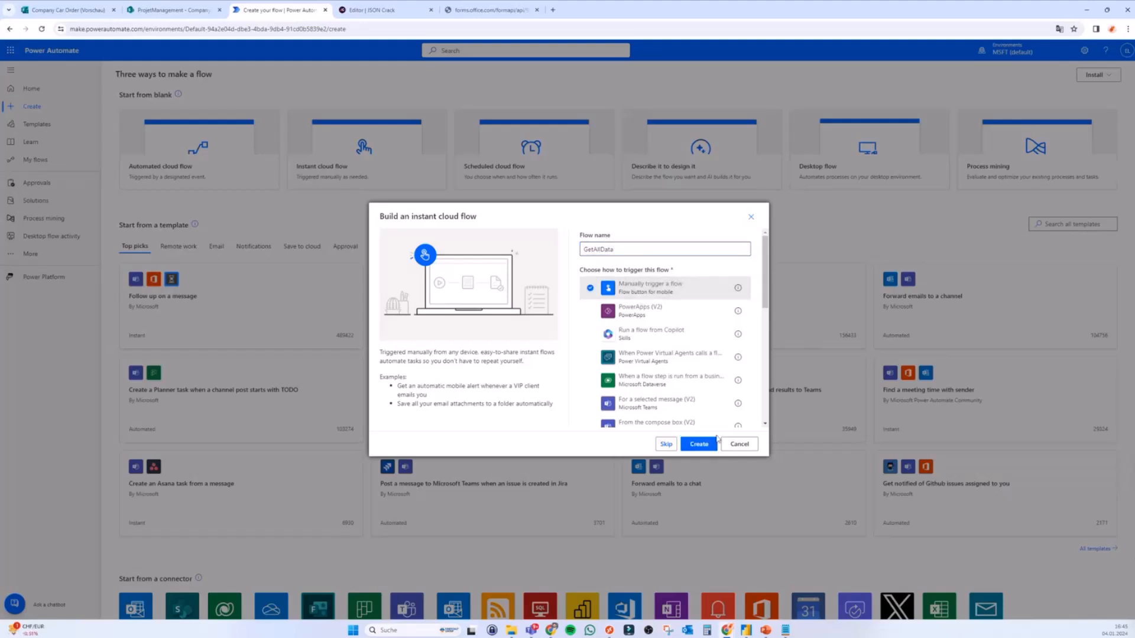
left_click(699, 444)
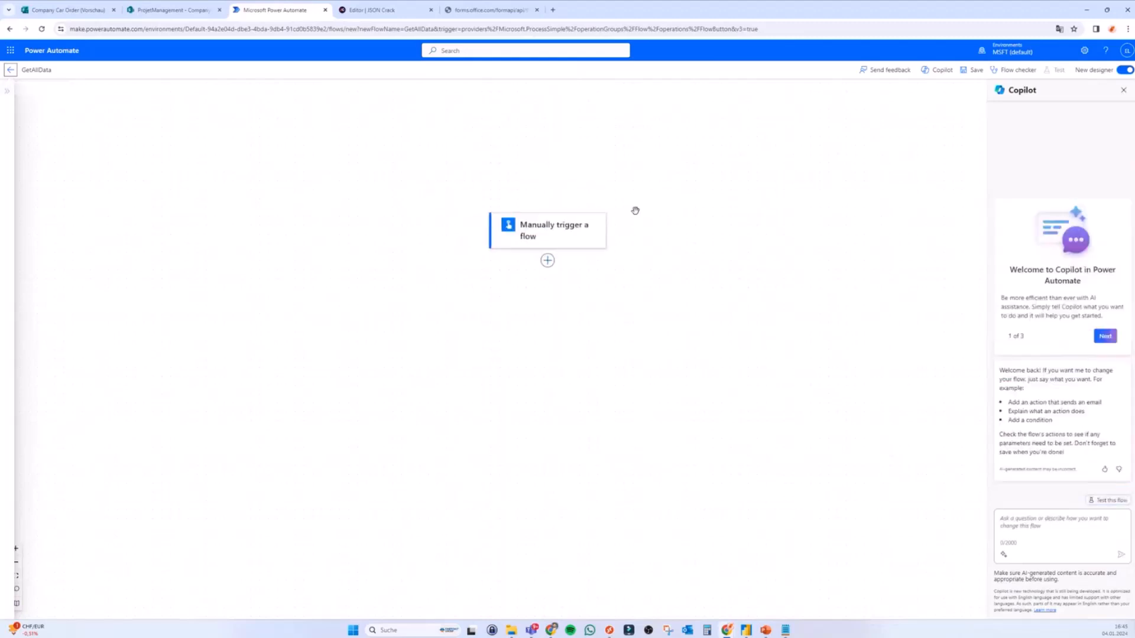
Step: Close the Copilot panel and start adding an action after the trigger
left_click(1124, 90)
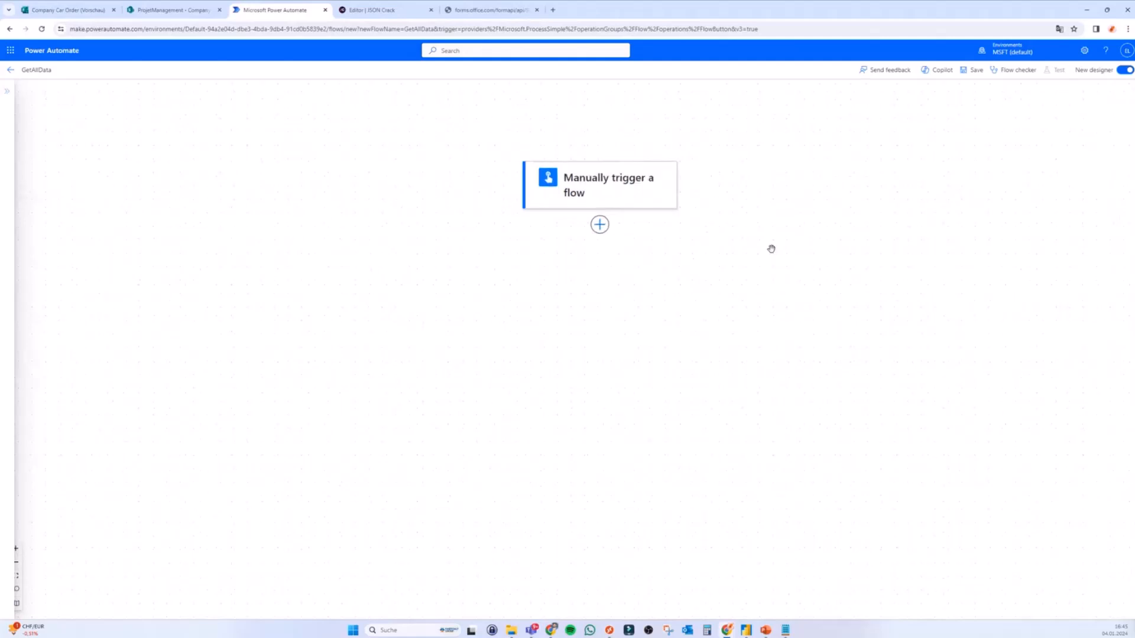
left_click(624, 279)
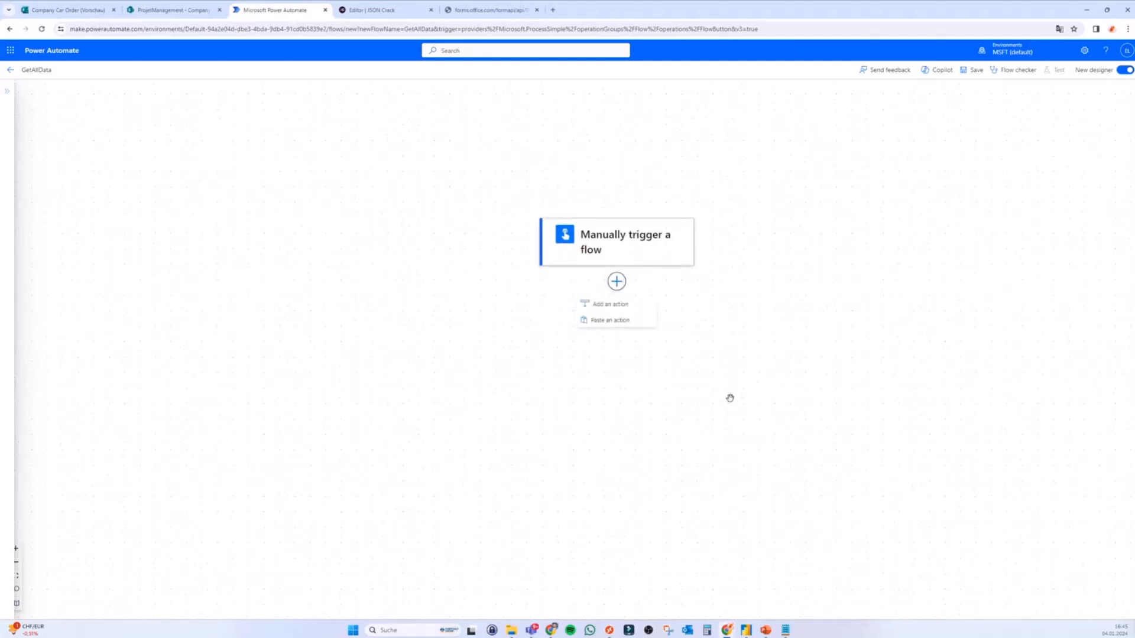
left_click(614, 304)
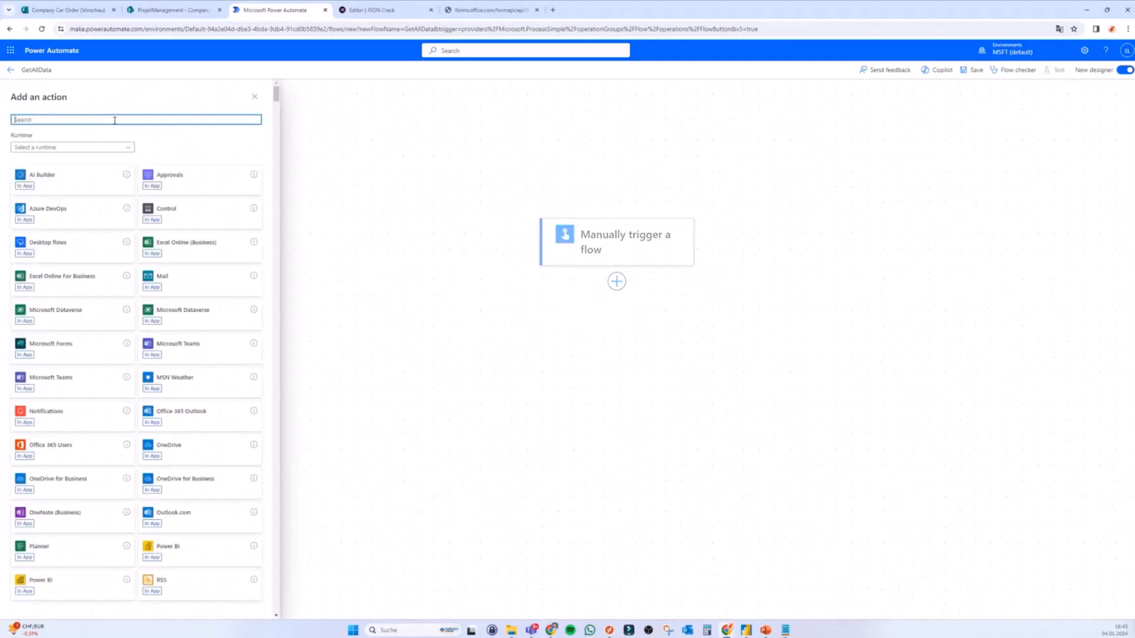
Step: Search 'send http request to sharepoint' and add the Send an HTTP request to SharePoint action
type("send htt")
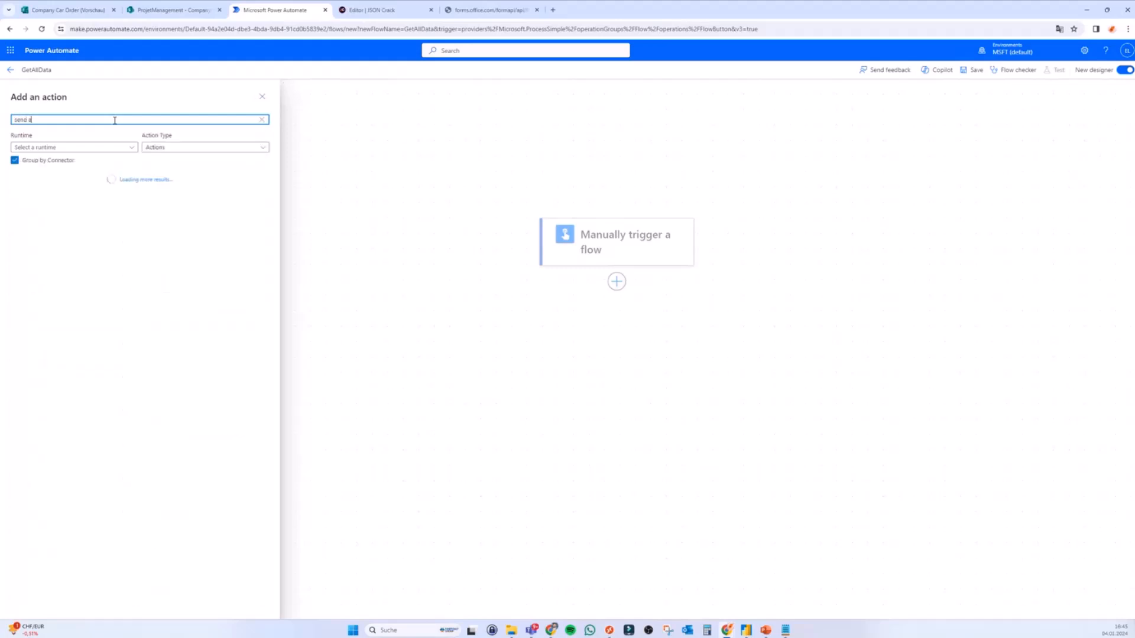
type("p request to sharepoint")
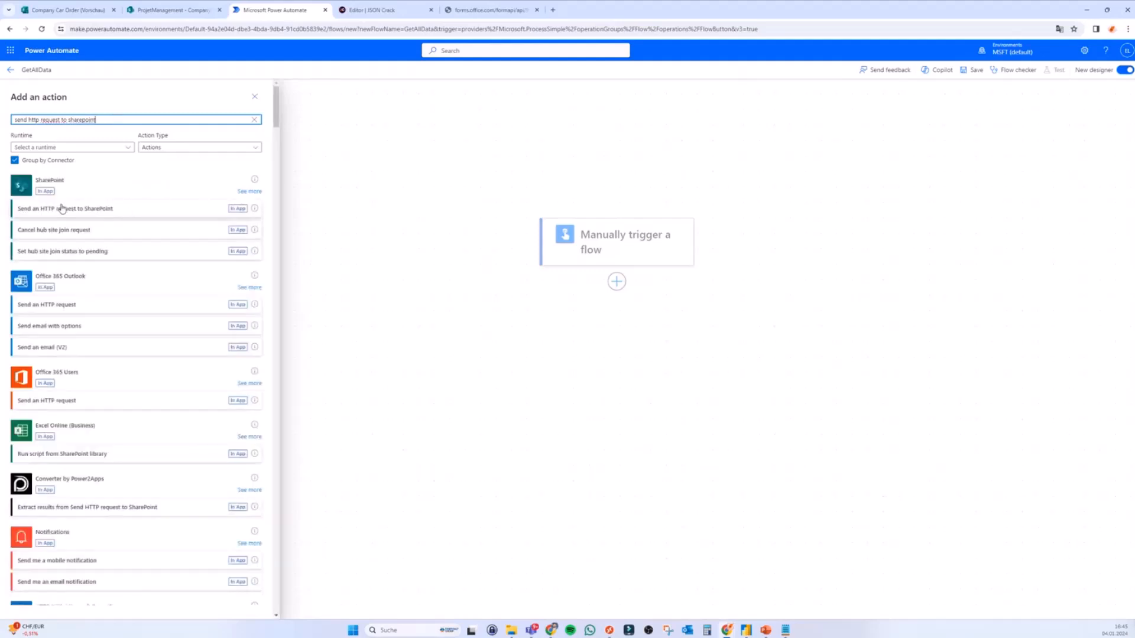
left_click(66, 210)
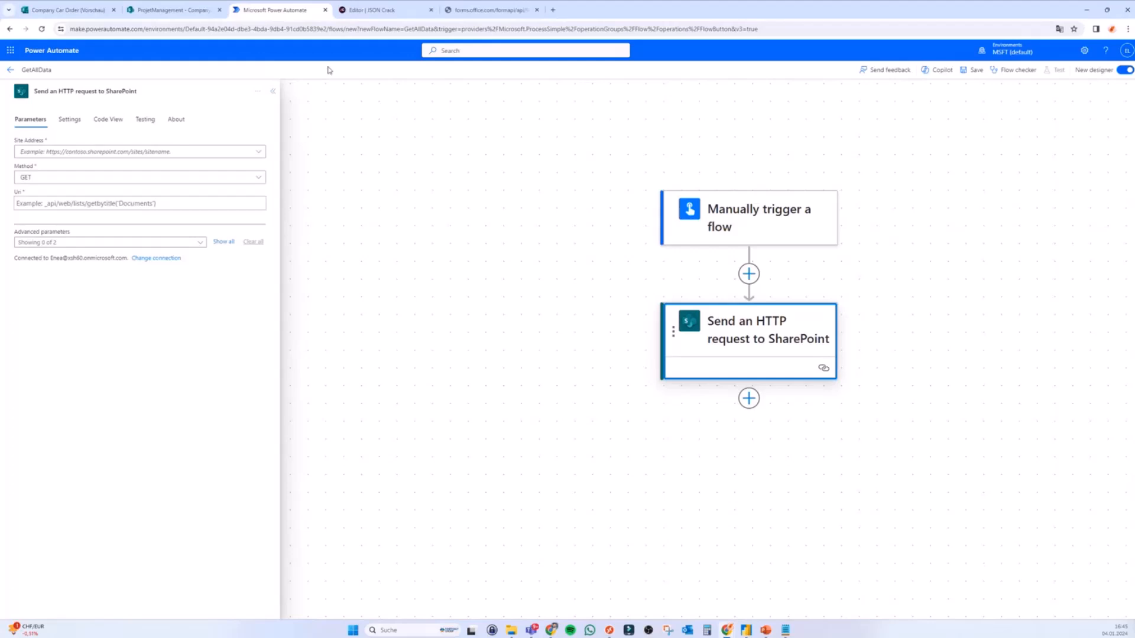
left_click(70, 12)
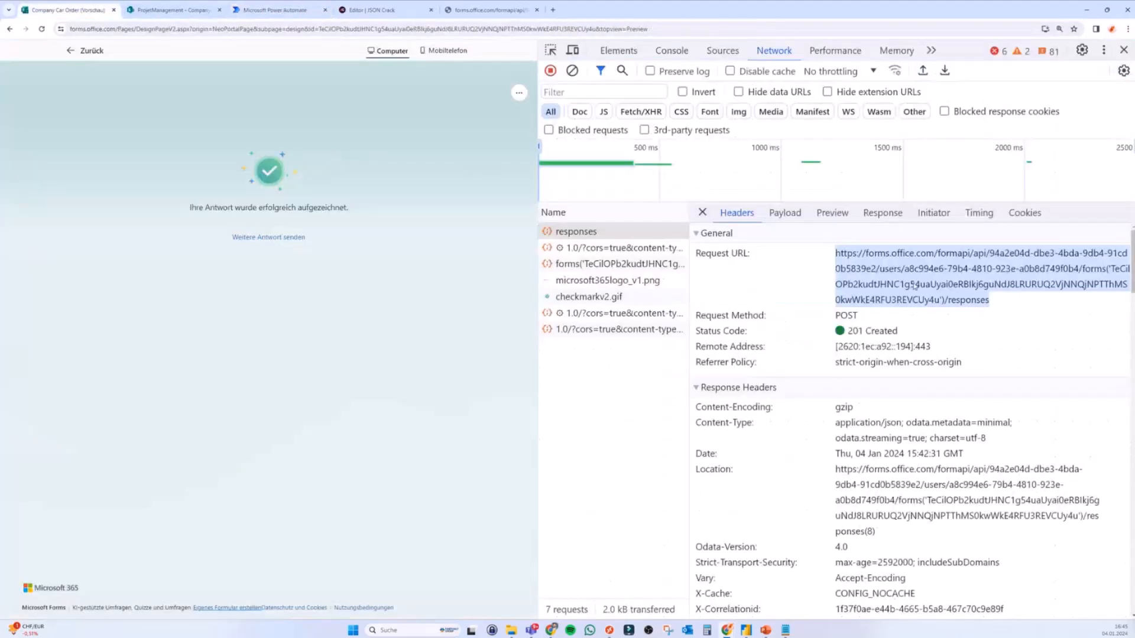
left_click(1016, 307)
left_click_drag(997, 303, 837, 254)
left_click(275, 10)
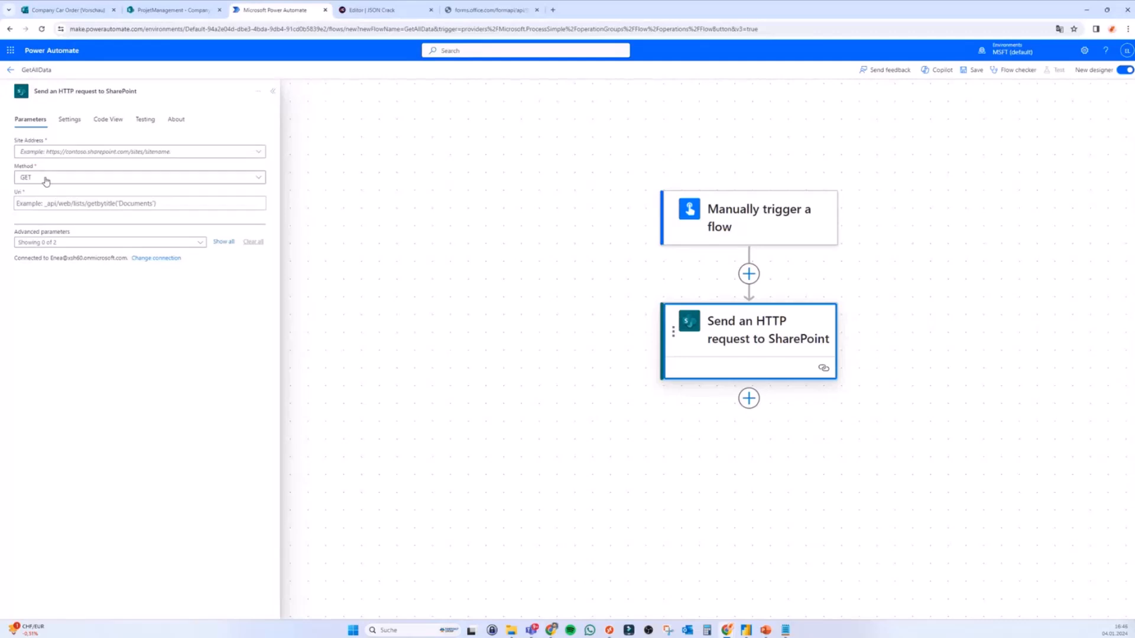
left_click(52, 200)
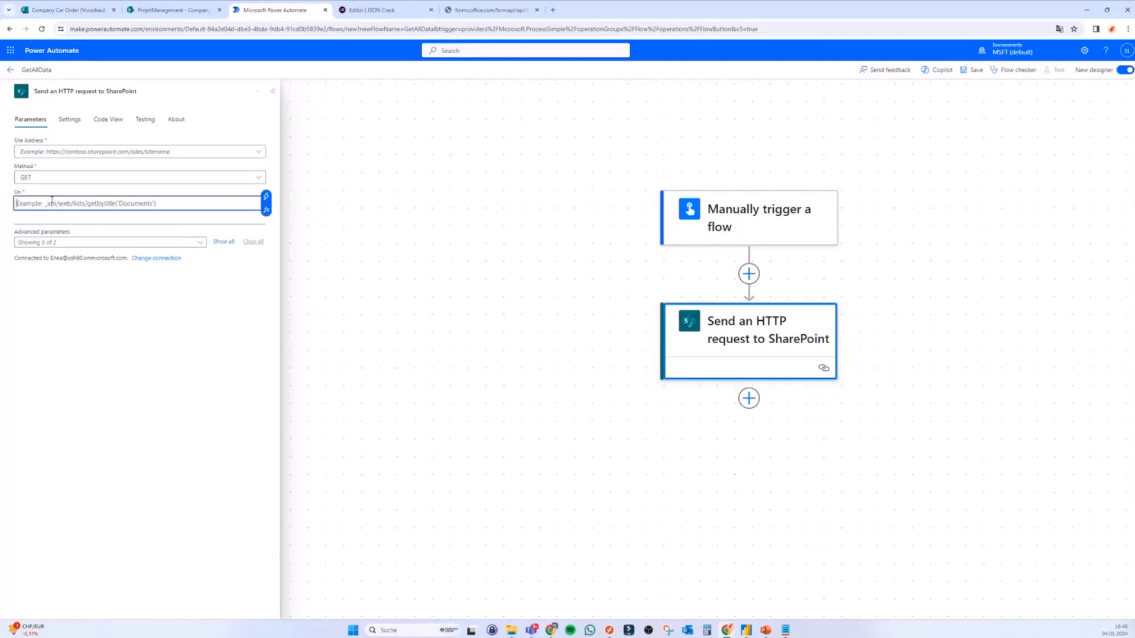
type("https://forms.office.com/formapi/api/94a2e04d-dbe3-4bda-9db4-91cd0b5839e2/users/a8c994e6-79b4-4810-923e-a0b8d749f0b4/forms('TeCiiOPb2kudtIHNC1g54uaUyai0eRBlkj6guNdJ8LRURUQ2VjNNQjNPTThMS0kwWkE4RFU3REVCUy4u')/responses")
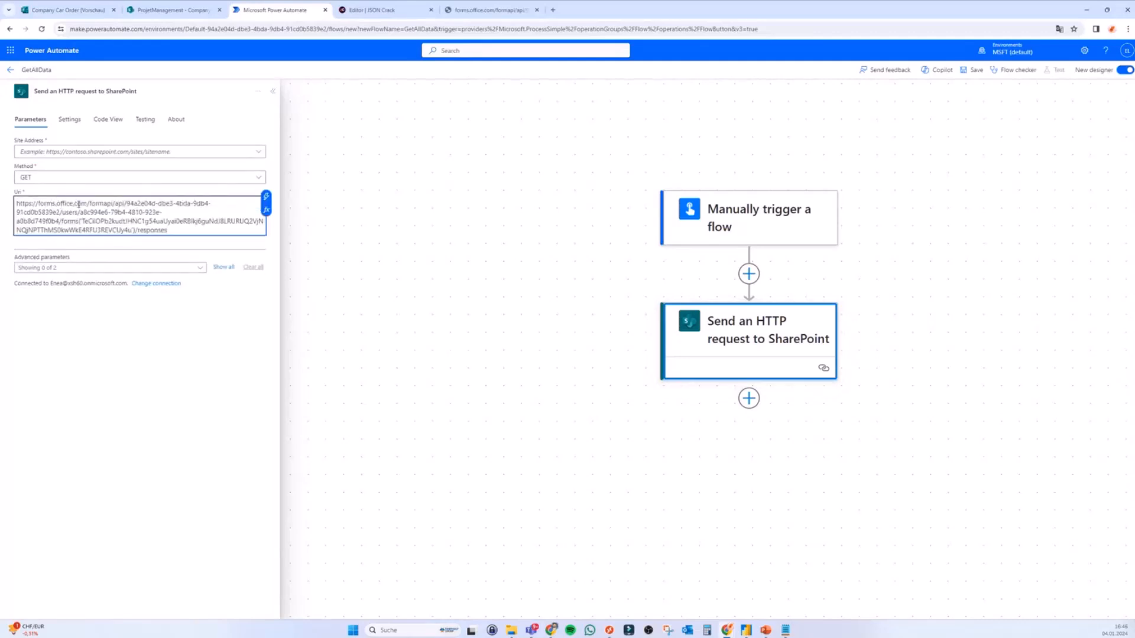
left_click_drag(91, 203, 16, 201)
key("ctrl+c")
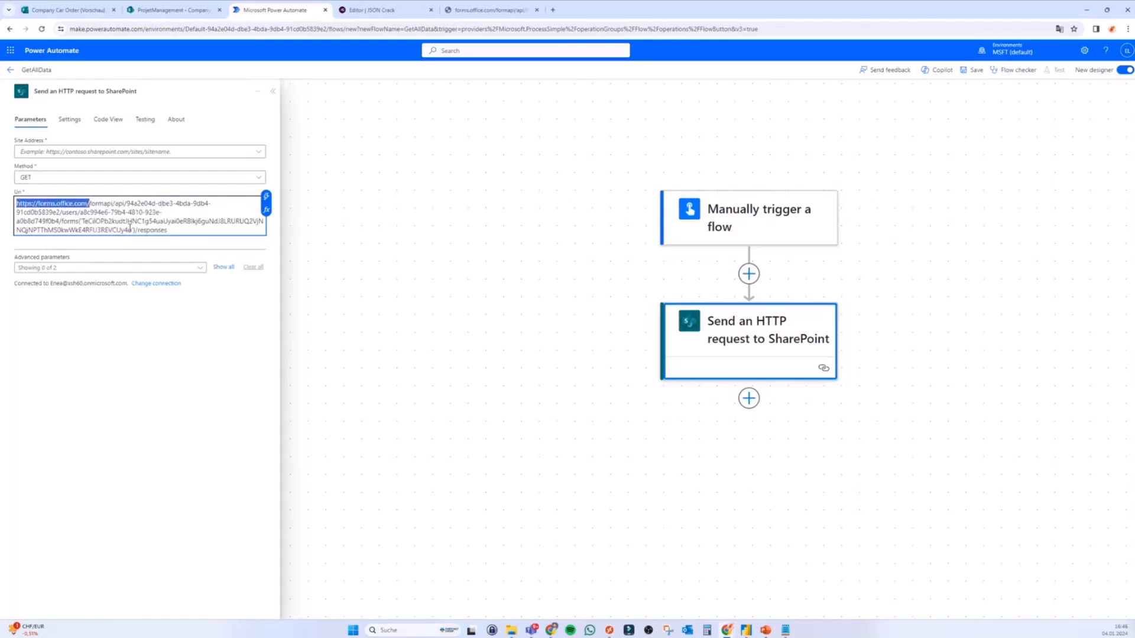
key("Delete")
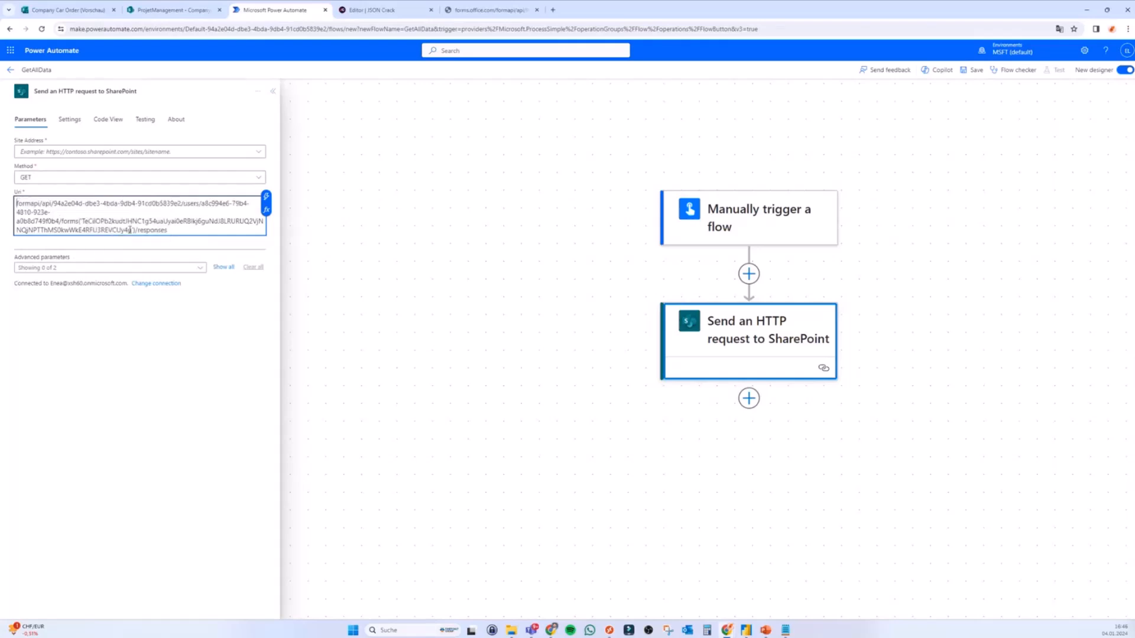
left_click(75, 153)
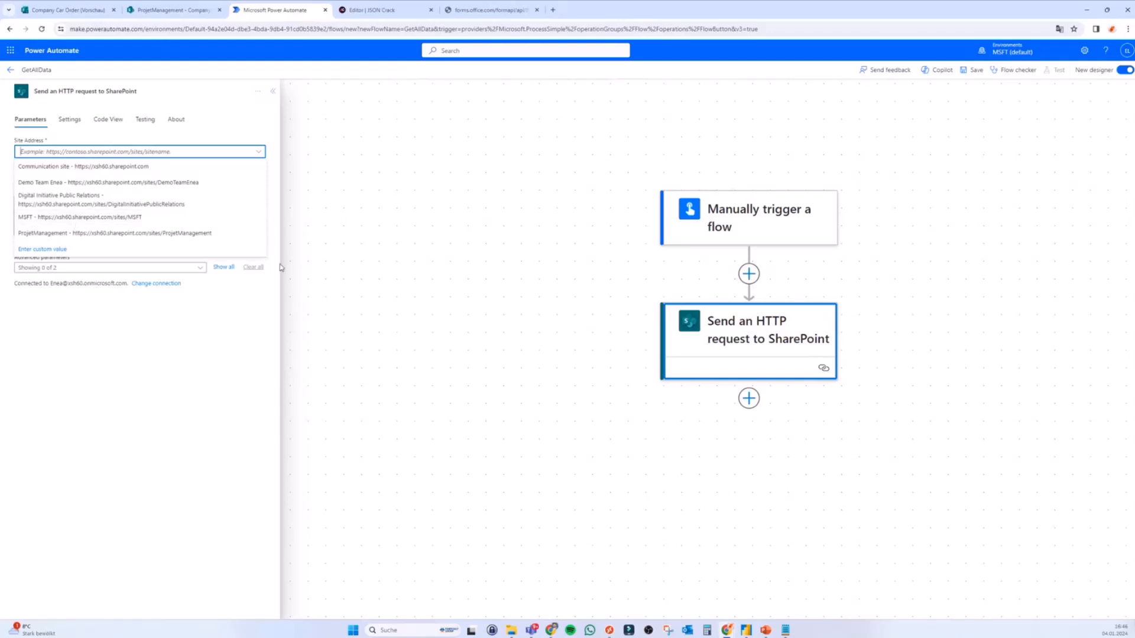
key("ctrl+plus")
key("ctrl+plus")
key("ctrl+plus")
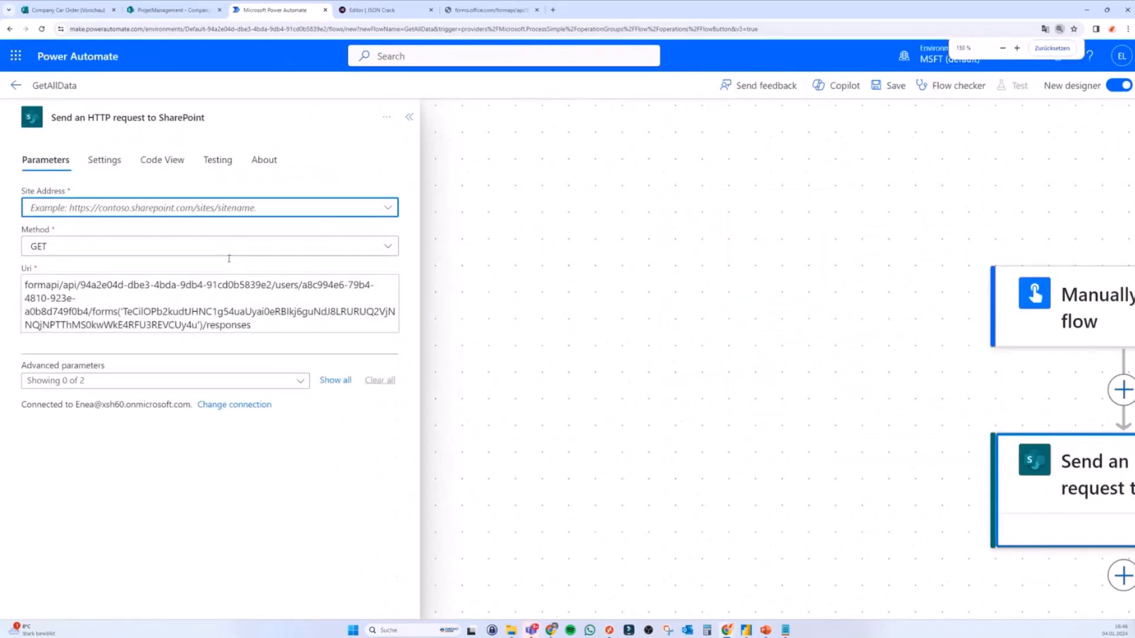
left_click(289, 208)
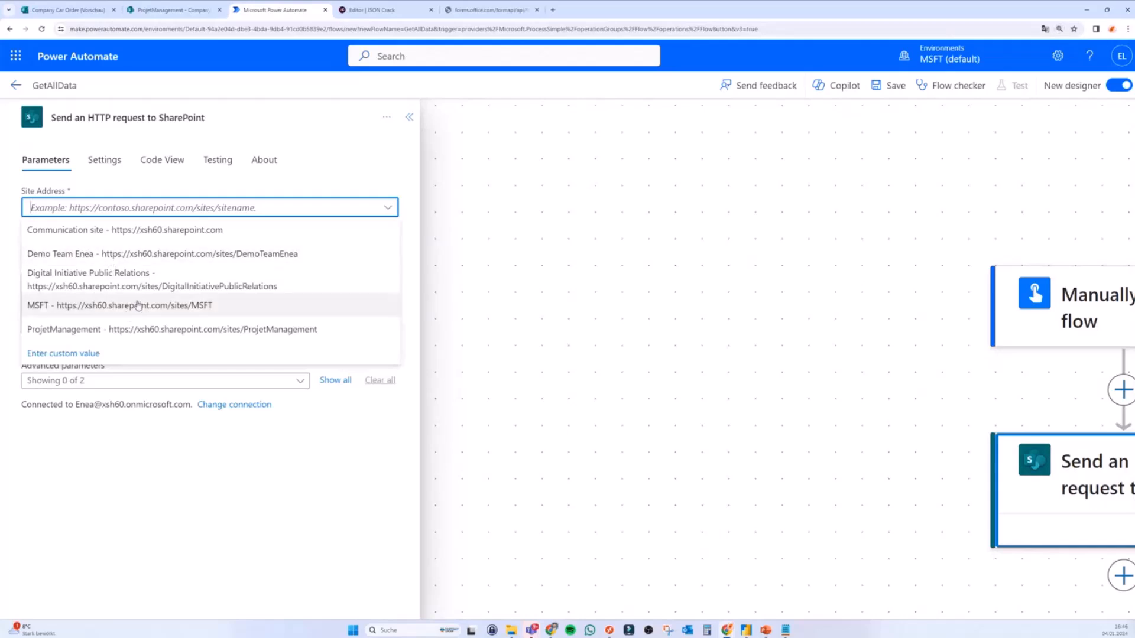
left_click(89, 353)
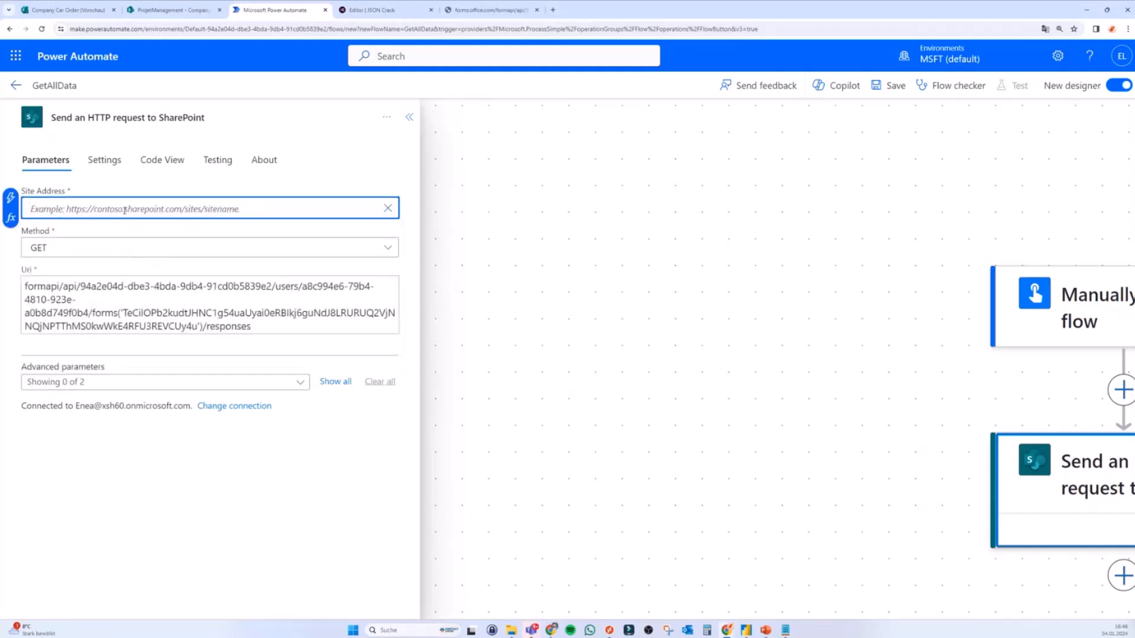
key("ctrl+v")
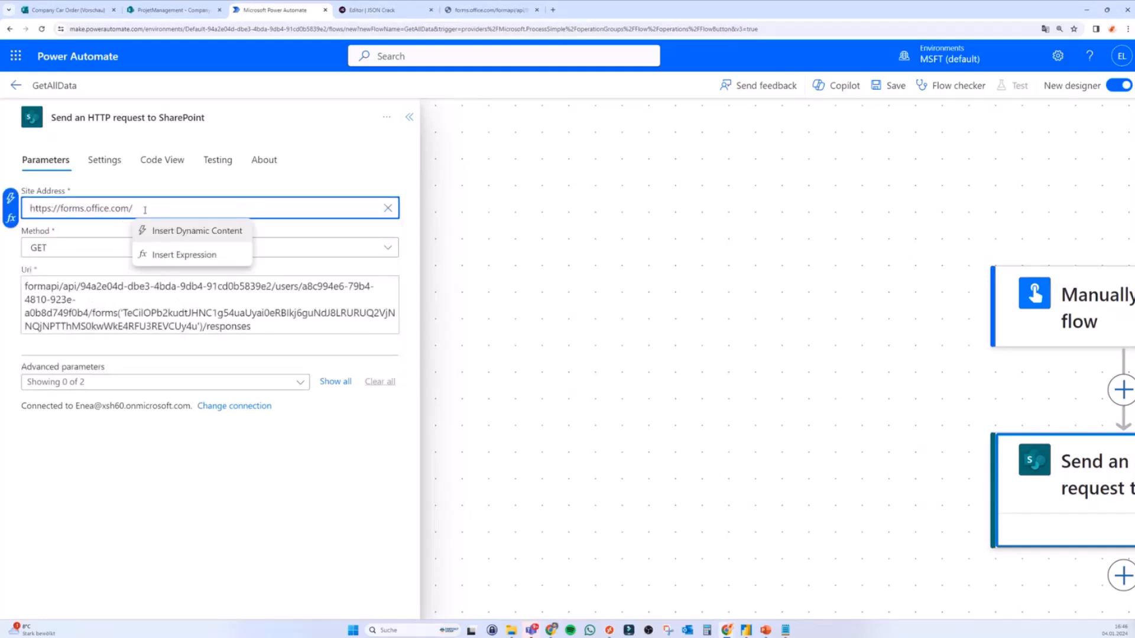
key("BackSpace")
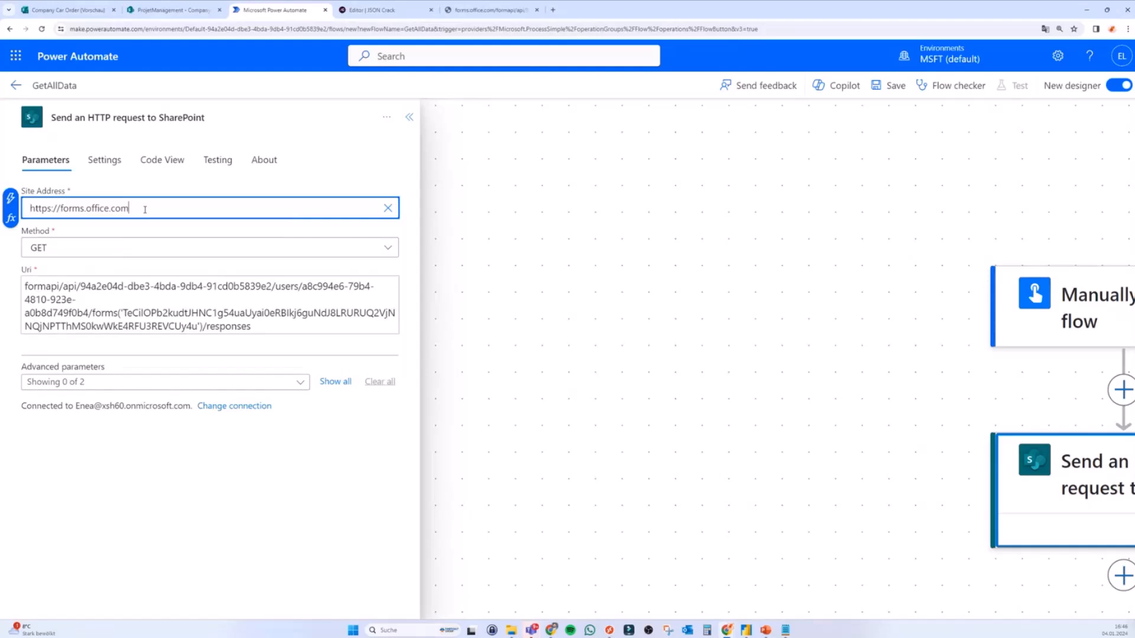
key("ctrl+minus")
key("ctrl+minus")
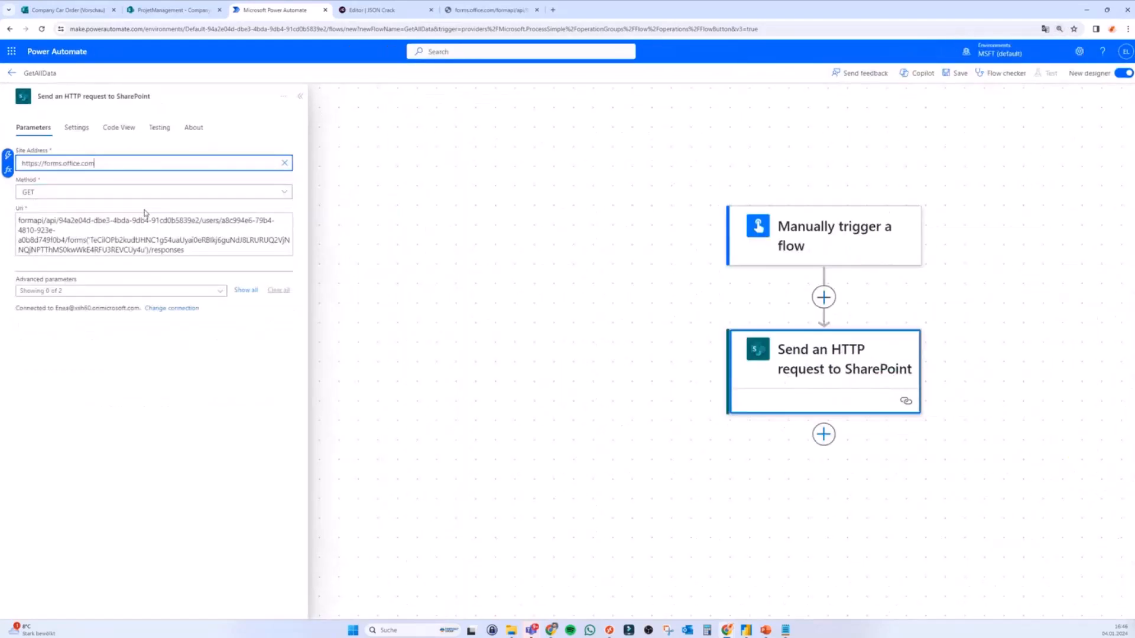
Step: Save GetAllData and run a manual test of the flow through to Done
left_click(956, 72)
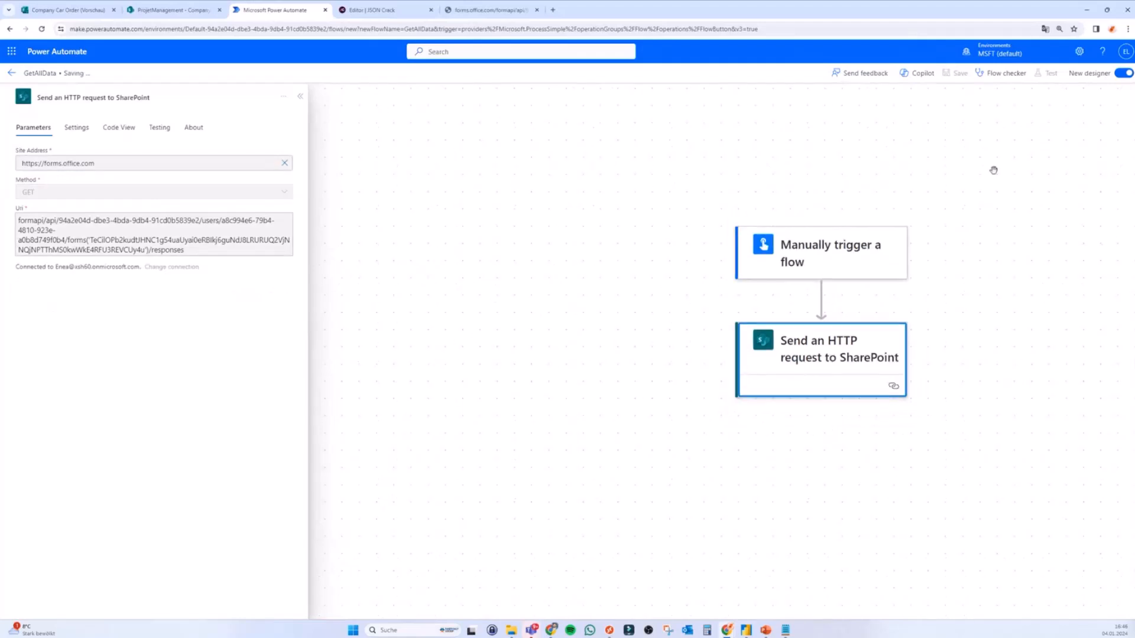
scroll(993, 171, "up", 1)
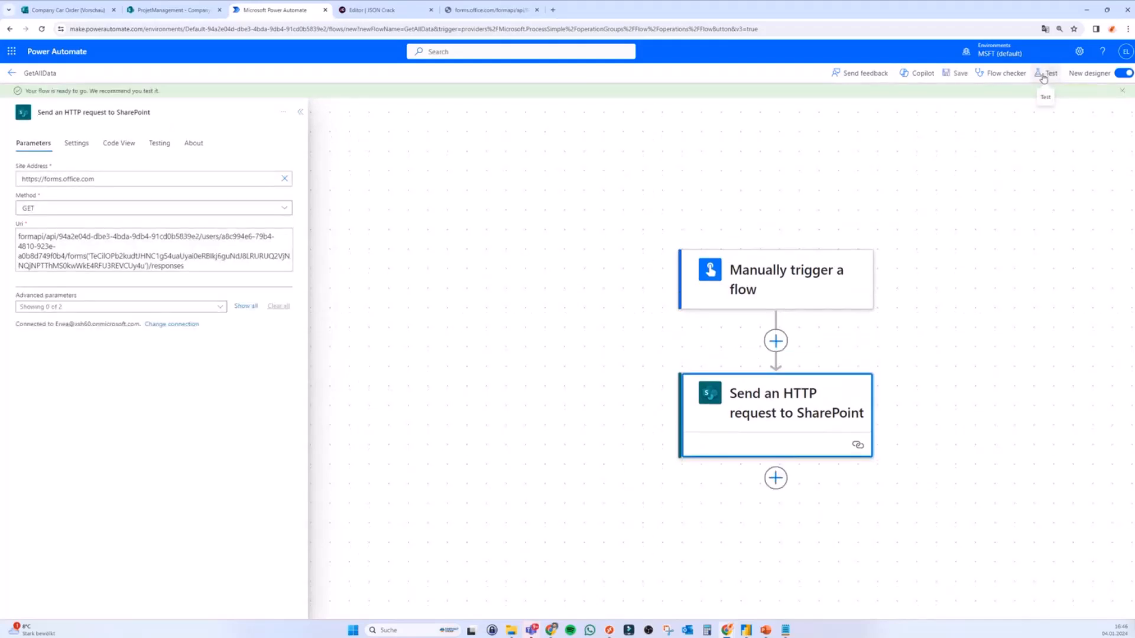
left_click(1048, 74)
left_click(993, 109)
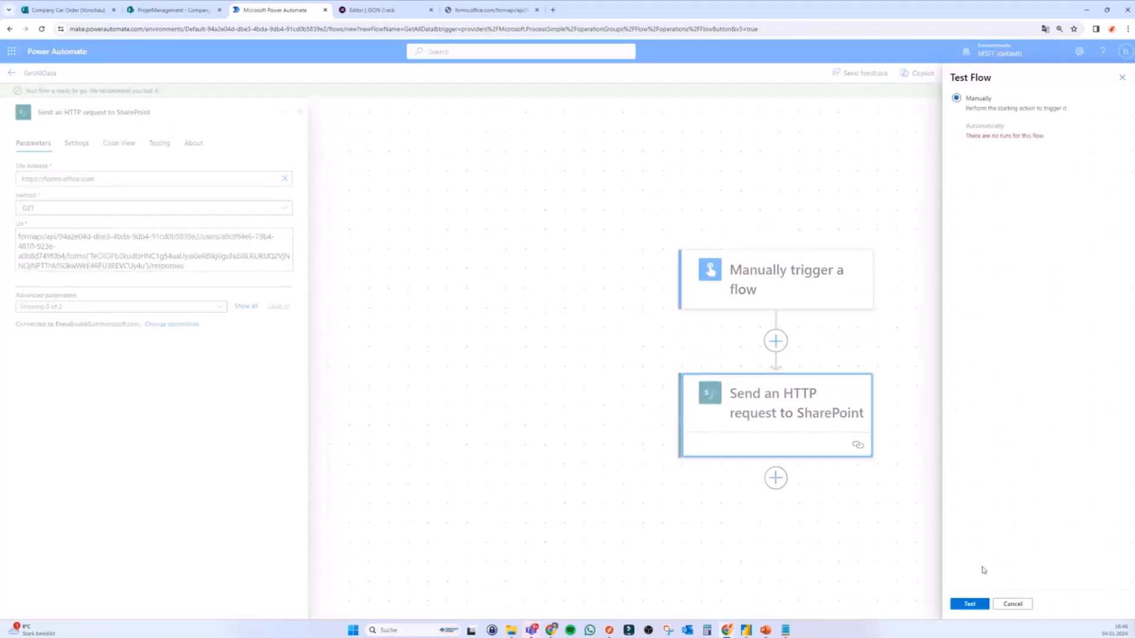
left_click(969, 604)
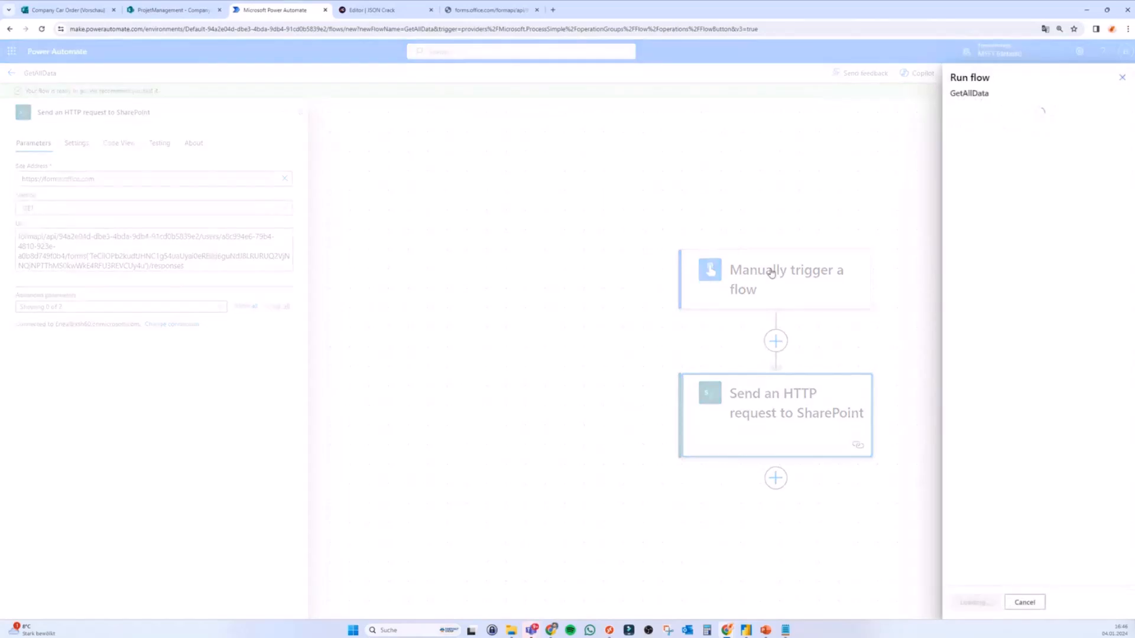
left_click(981, 608)
left_click(978, 602)
left_click(970, 602)
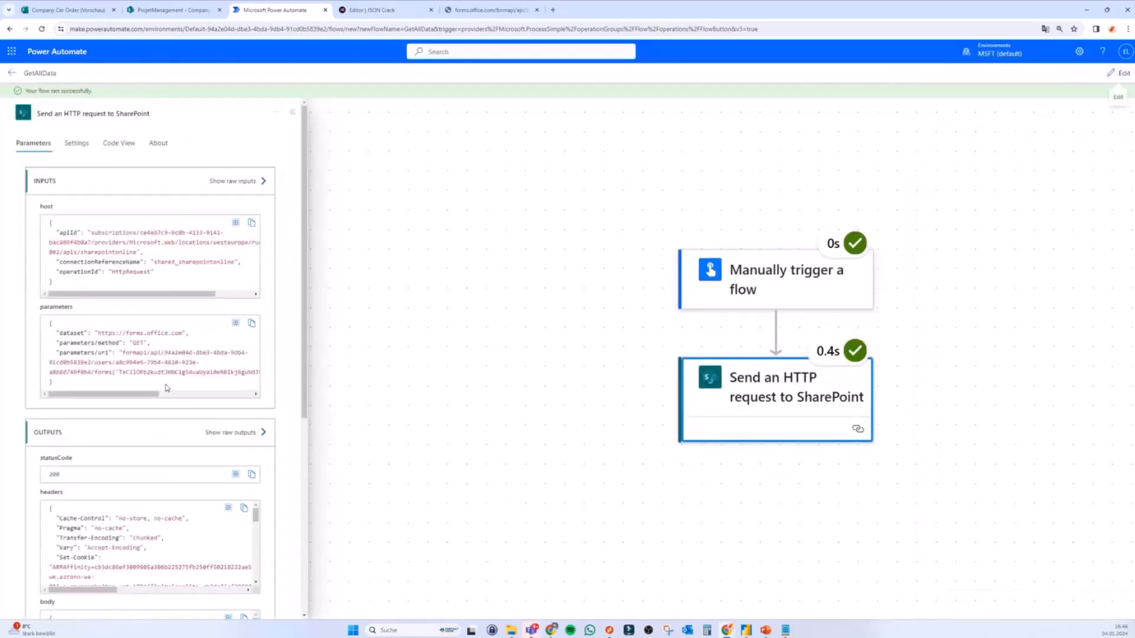
Step: Show the HTTP request's raw outputs and select the body JSON of the form responses
left_click(225, 433)
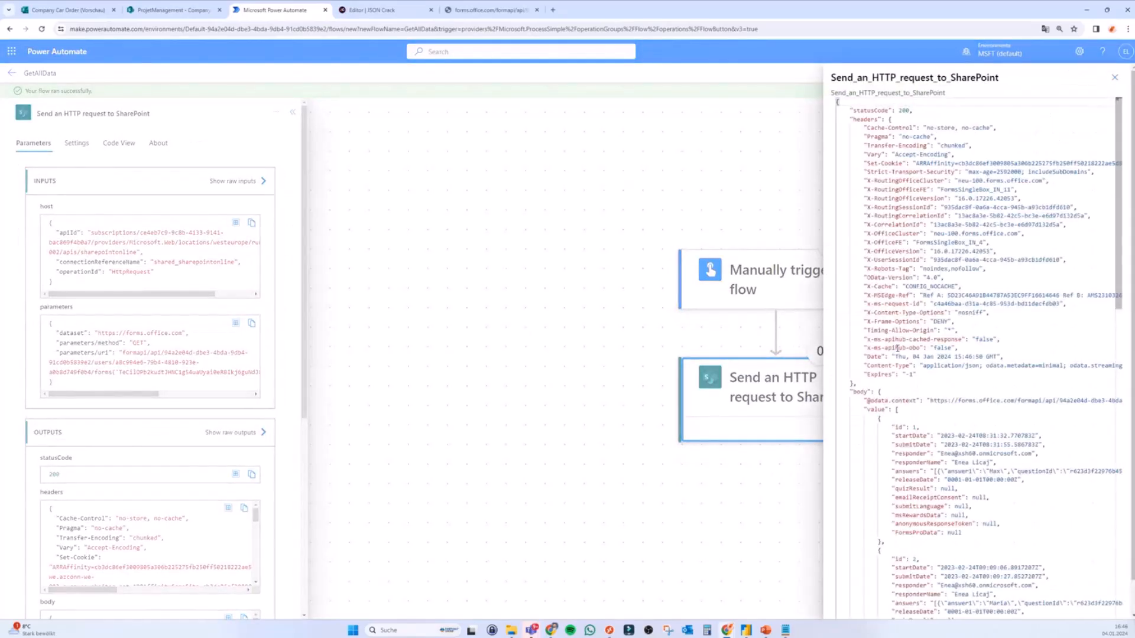
scroll(897, 349, "down", 4)
scroll(891, 215, "down", 12)
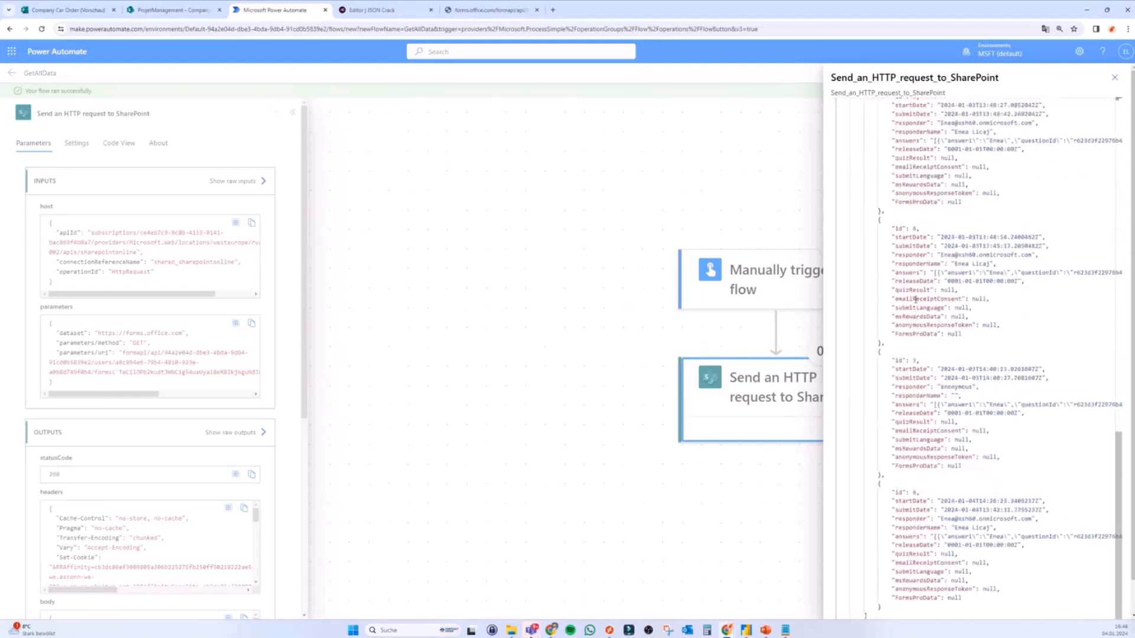
scroll(930, 477, "up", 7)
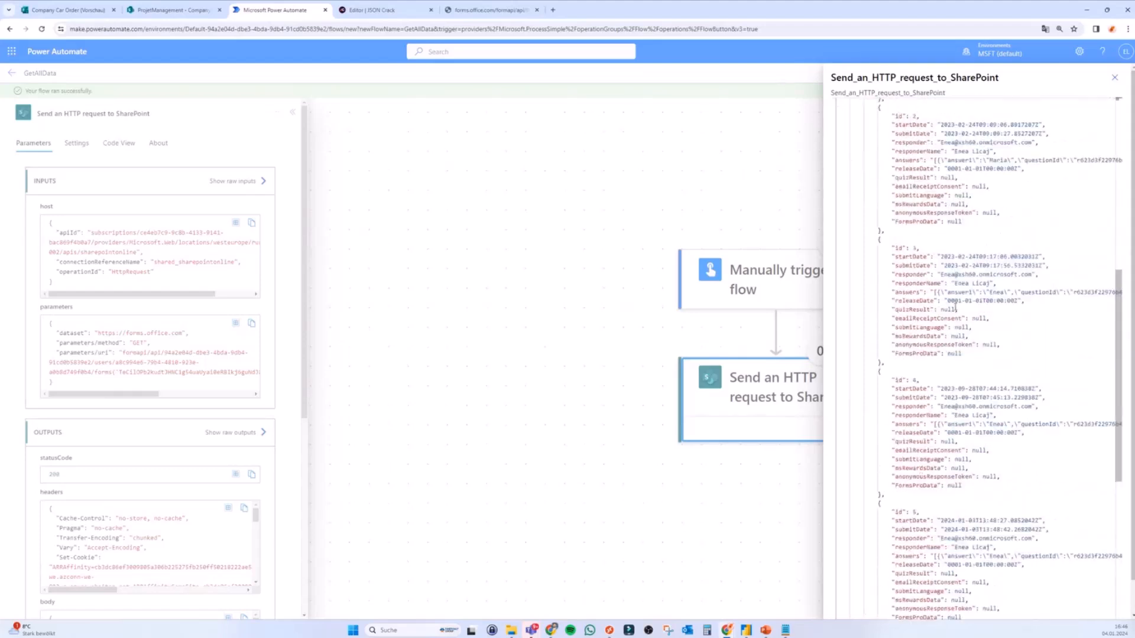
left_click_drag(934, 292, 1050, 292)
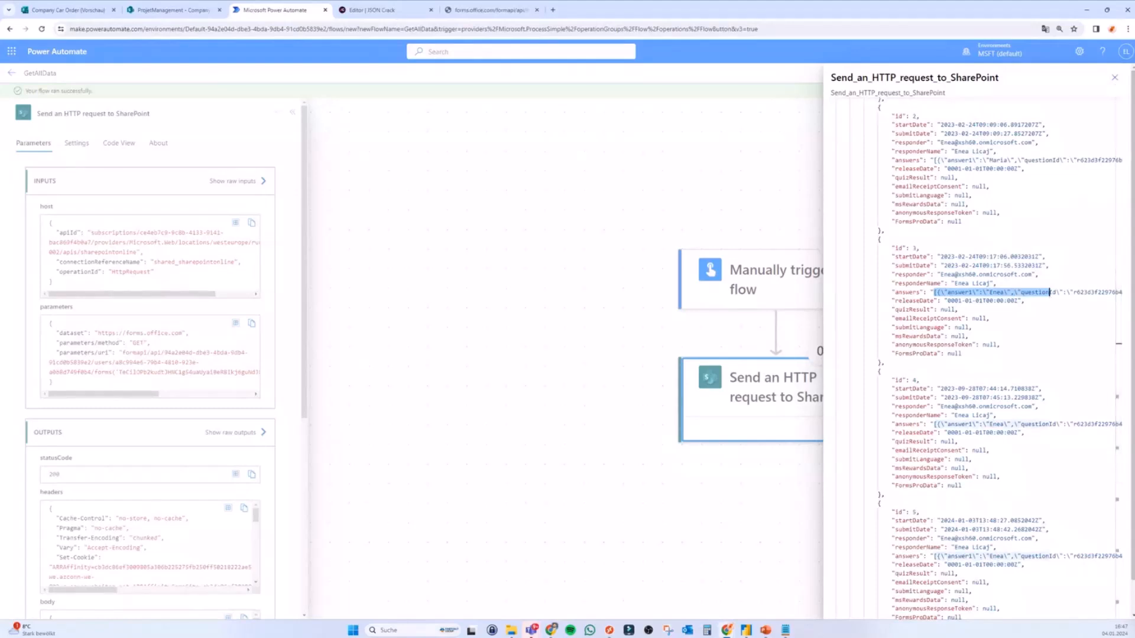
scroll(914, 307, "up", 7)
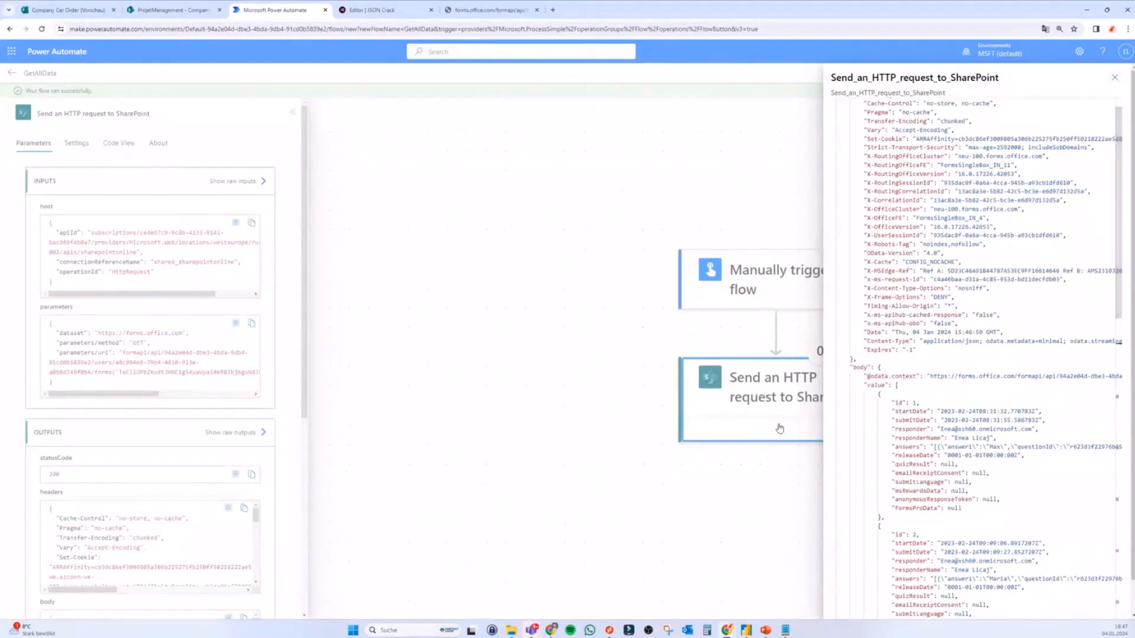
double_click(923, 447)
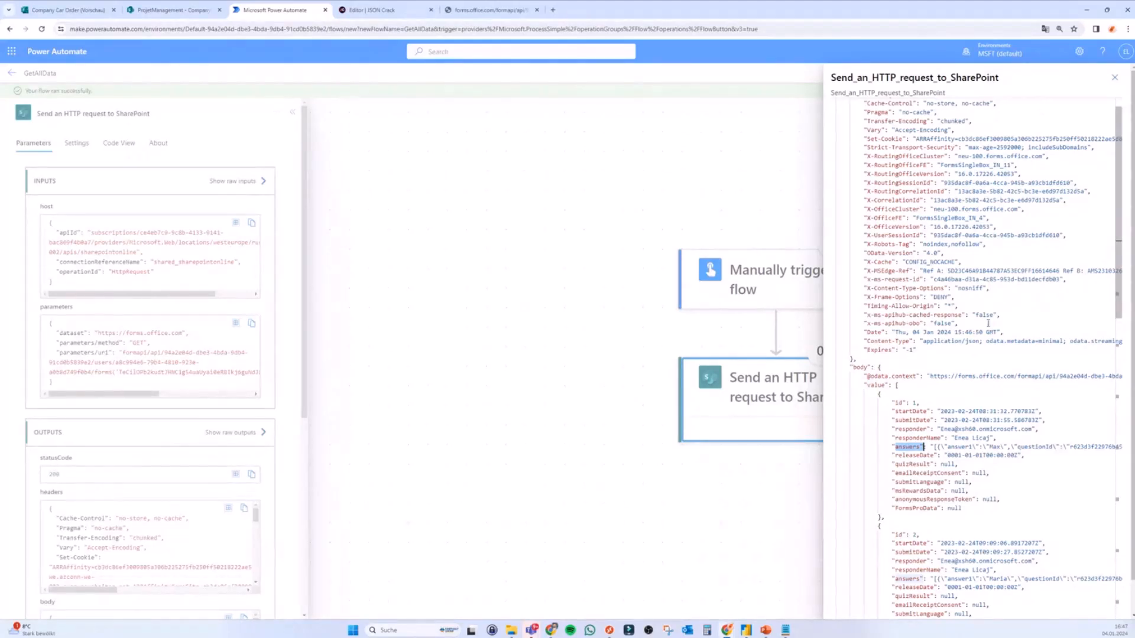
left_click_drag(880, 367, 879, 256)
scroll(1128, 484, "down", 2)
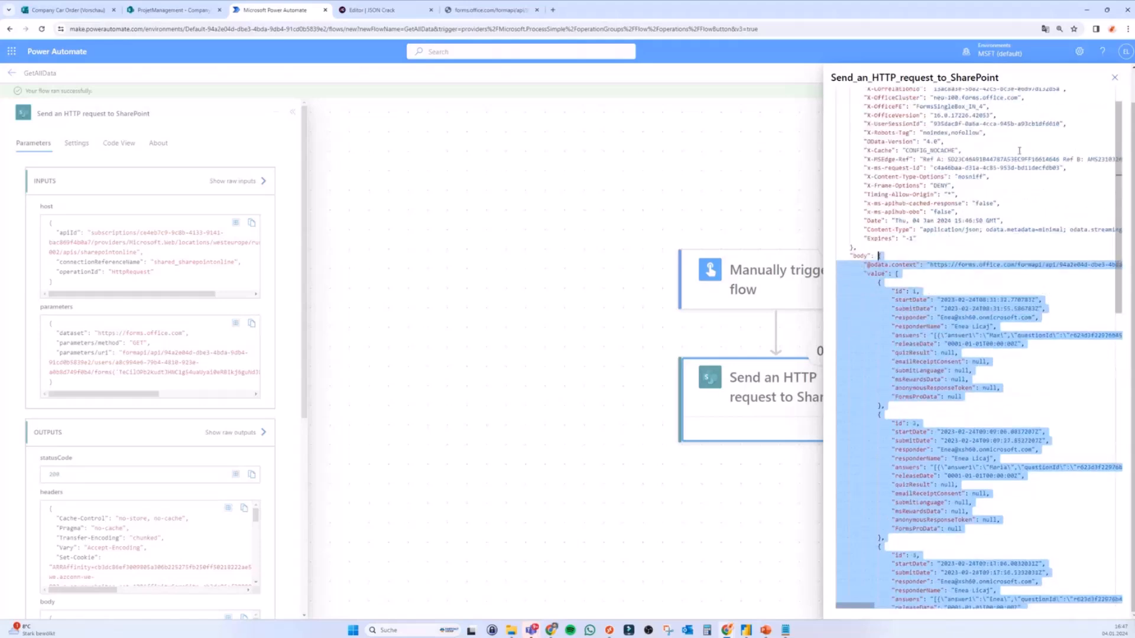
Step: Close the output view, put the flow back in edit mode, and open the add-step options after the request
left_click(1114, 77)
left_click(1117, 73)
left_click(773, 465)
left_click(778, 466)
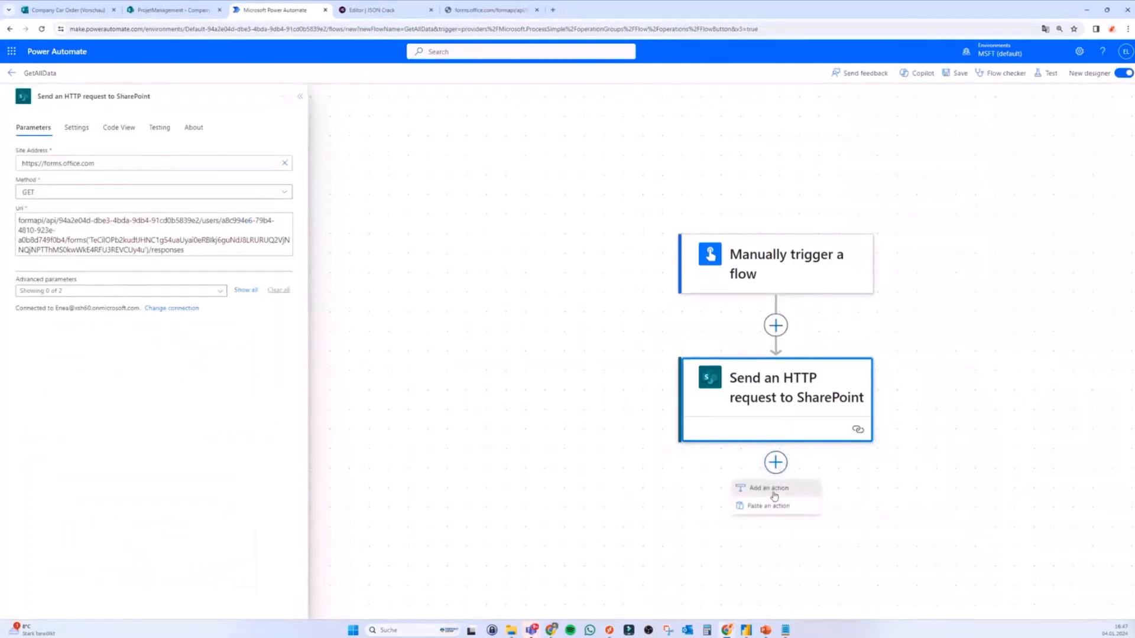
Step: Add a Parse JSON action that takes the HTTP request's Body as Content
left_click(768, 488)
type("parse")
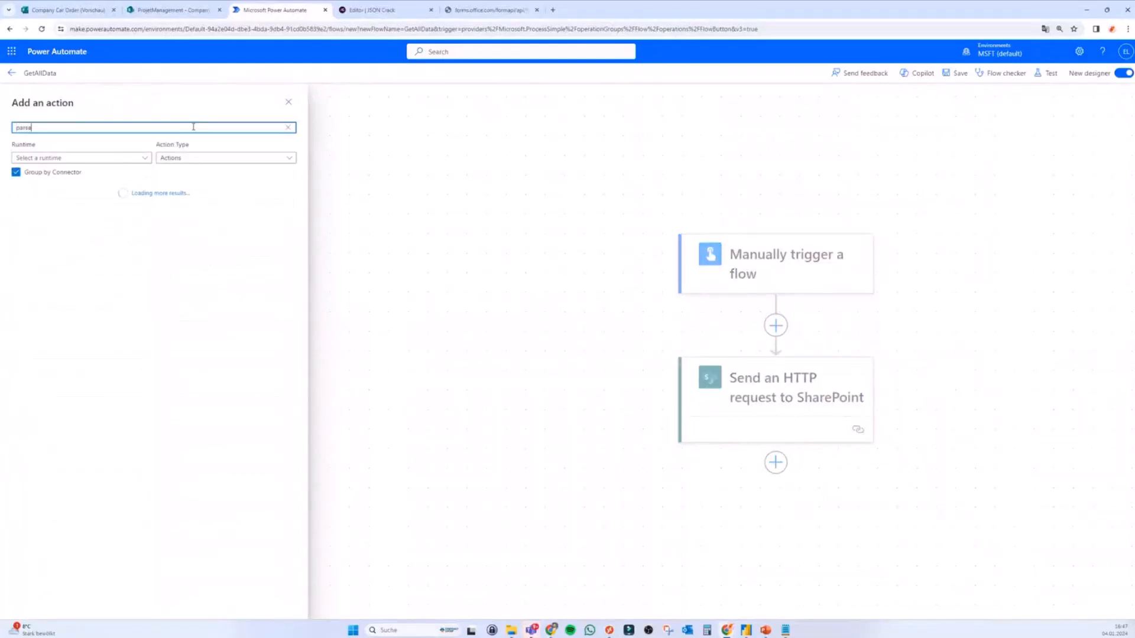
type(" json")
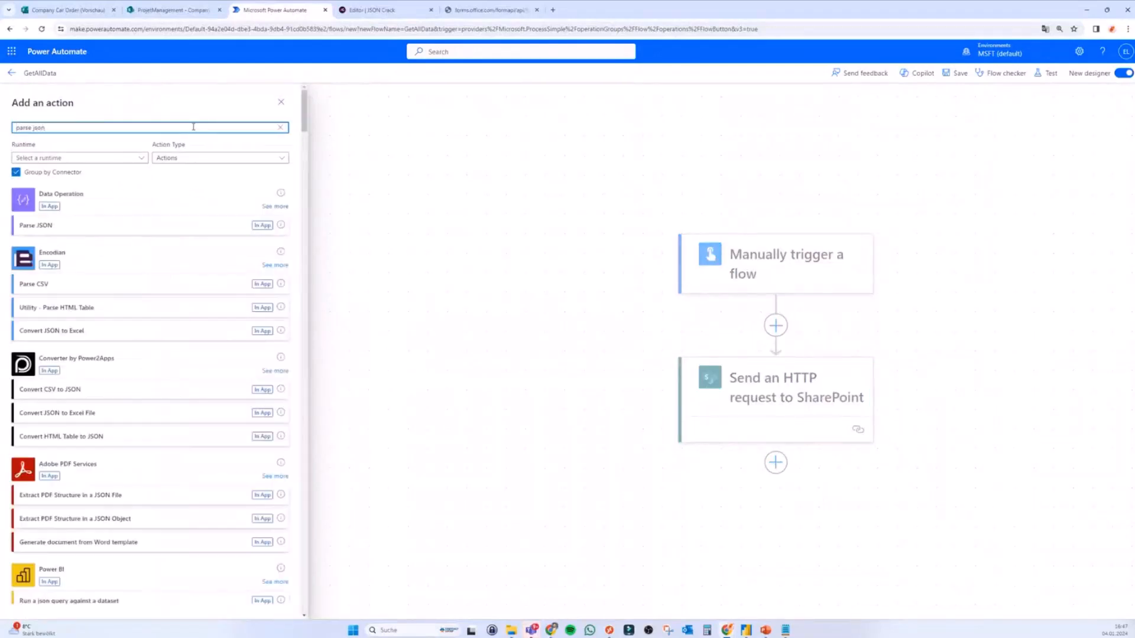
left_click(102, 223)
left_click(283, 164)
left_click(292, 156)
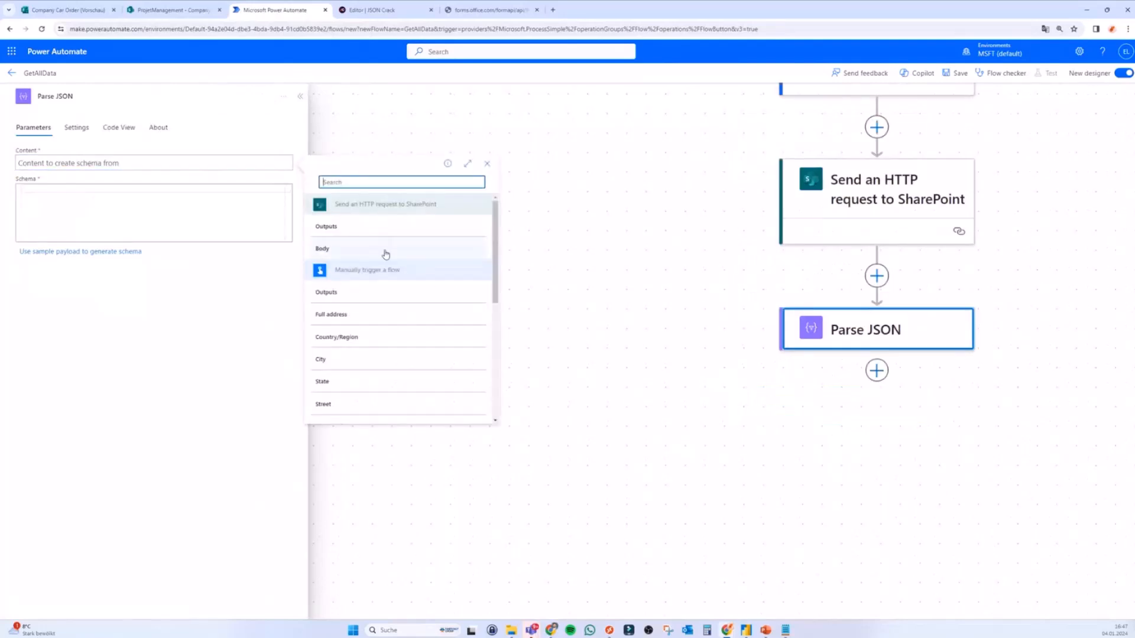
left_click(343, 250)
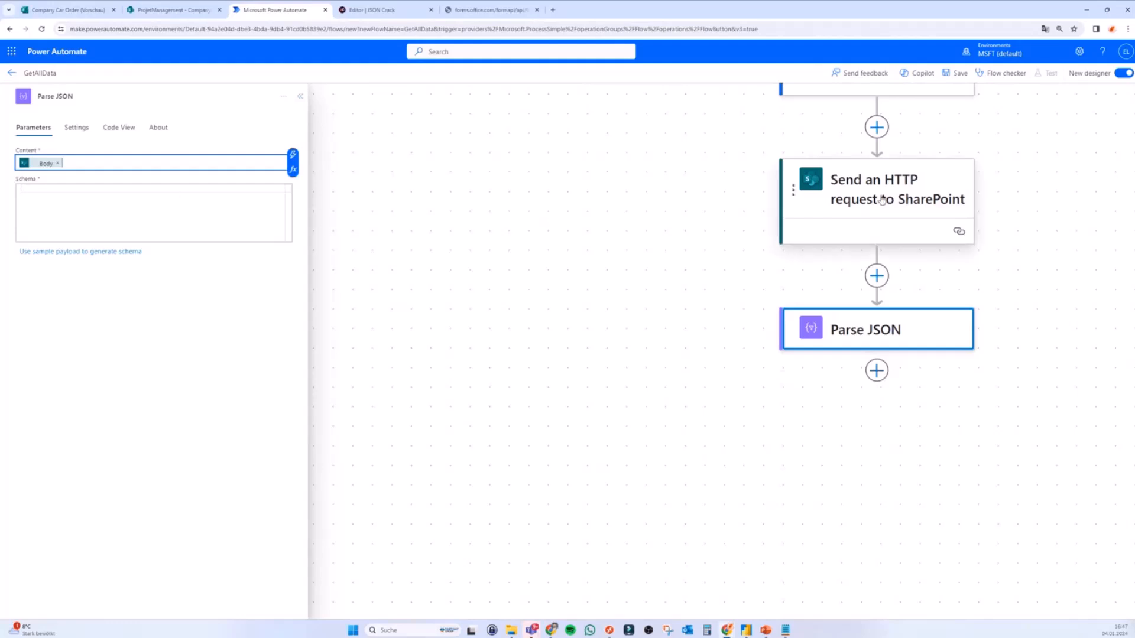
Step: Generate the Parse JSON schema from the pasted sample response payload
left_click(80, 251)
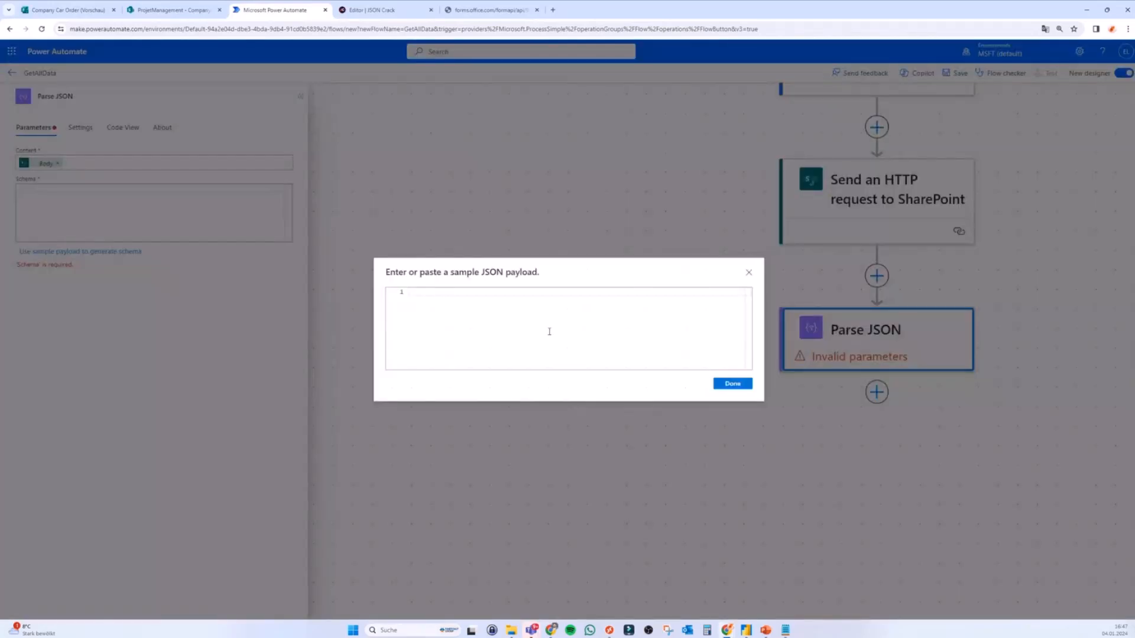
key("ctrl+v")
left_click(730, 384)
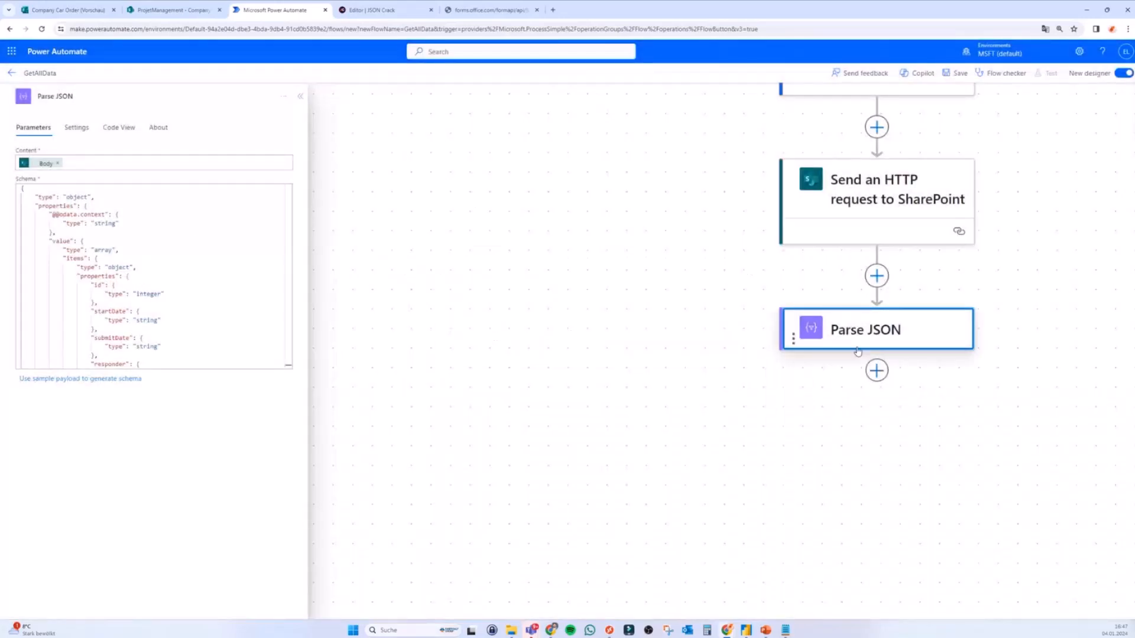
scroll(877, 353, "down", 1)
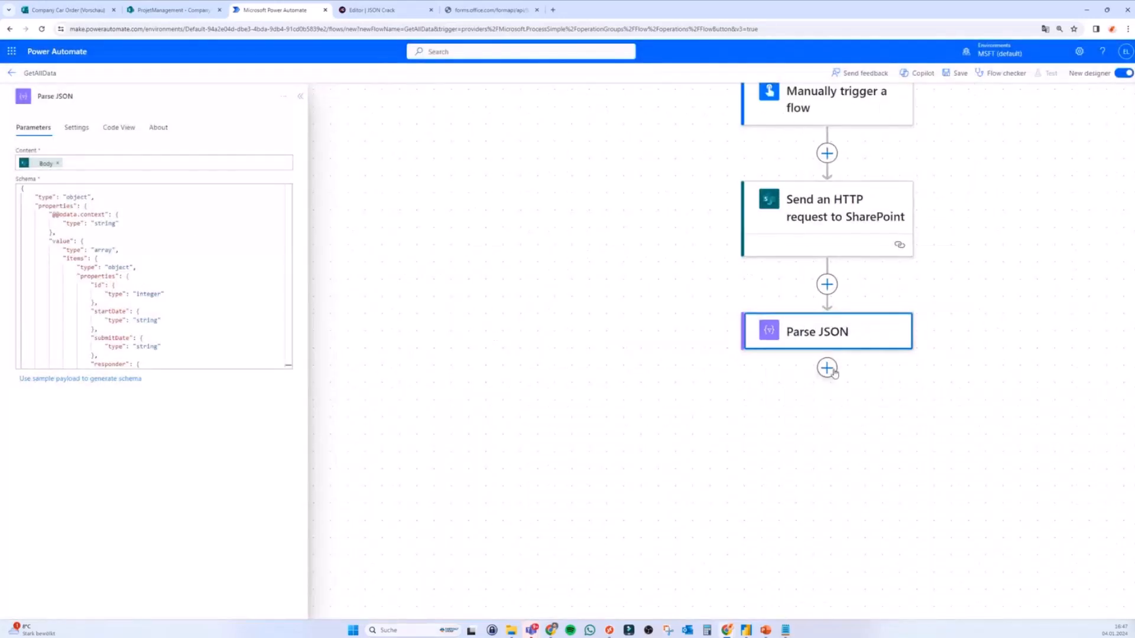
scroll(950, 361, "down", 1)
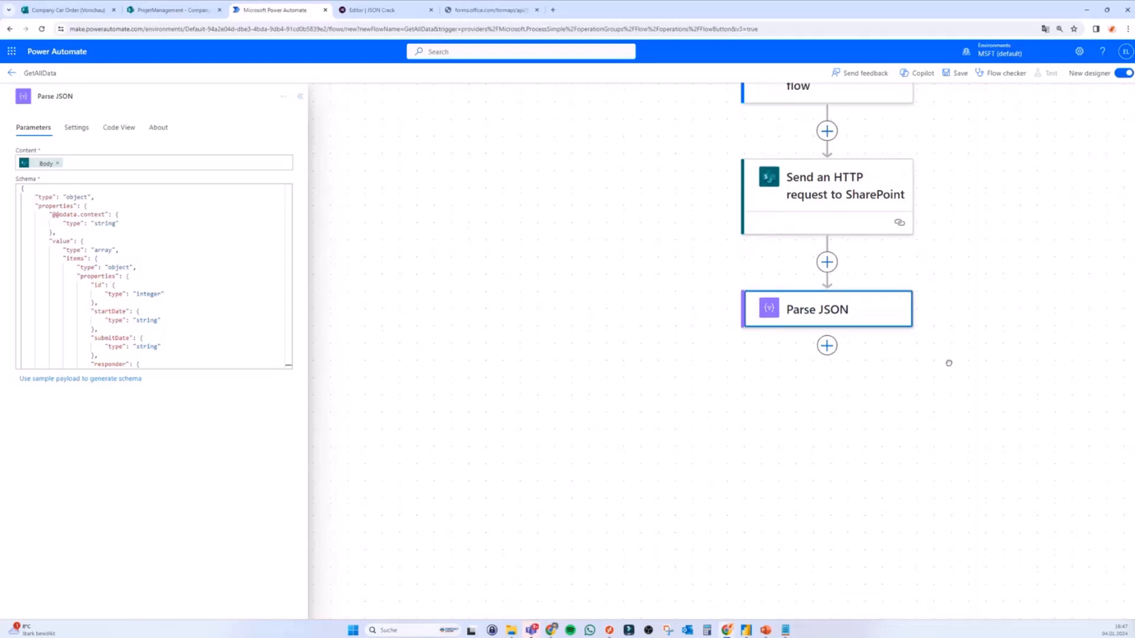
left_click_drag(950, 361, 880, 351)
left_click(765, 335)
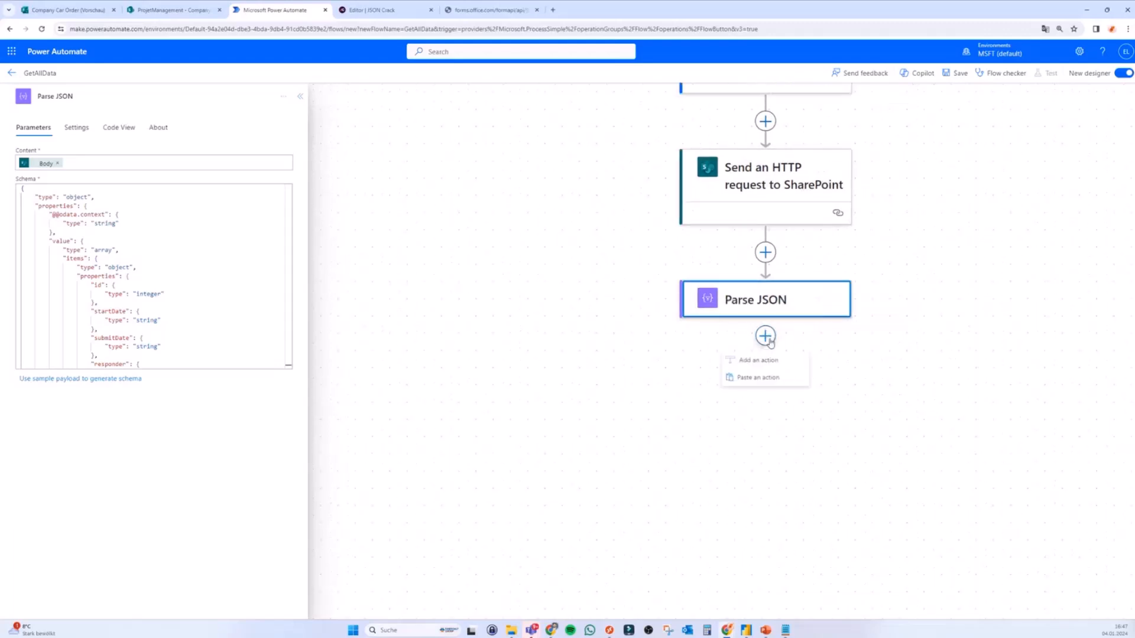
left_click(750, 362)
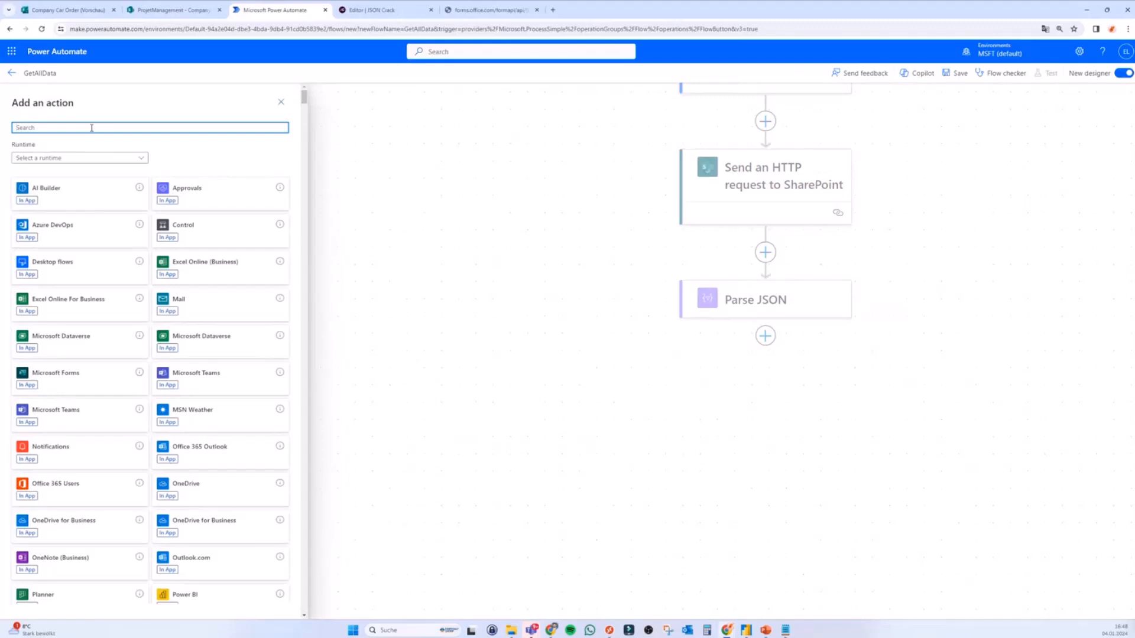
Step: Add an Apply to each loop over the parsed Body value items, then add an action inside it
type("apply")
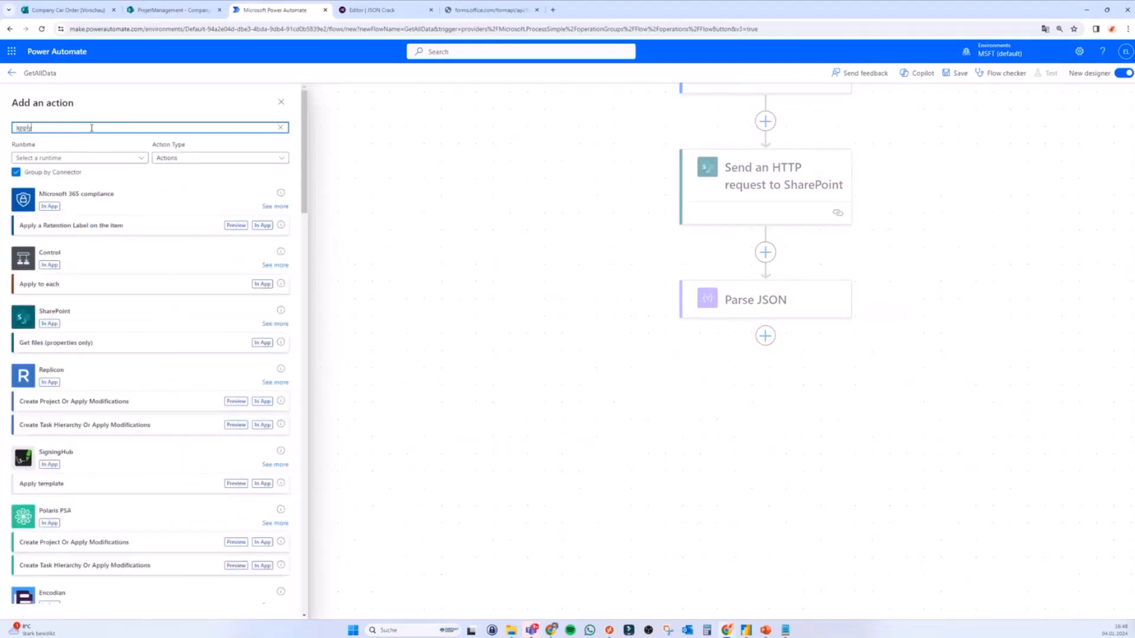
type(" to eac")
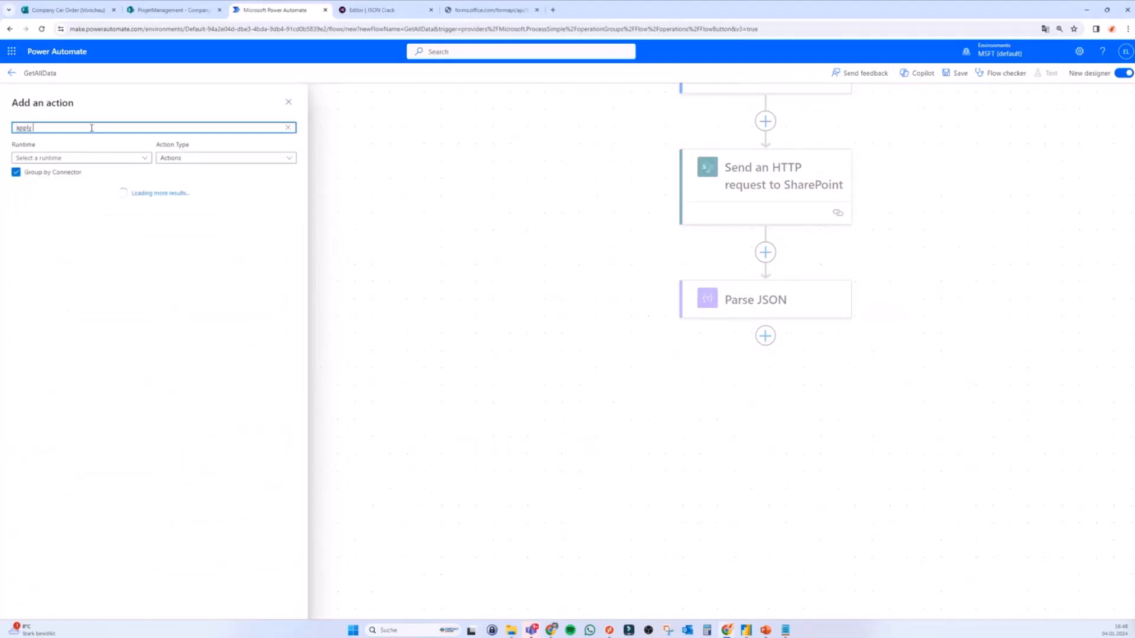
type("h")
left_click(55, 228)
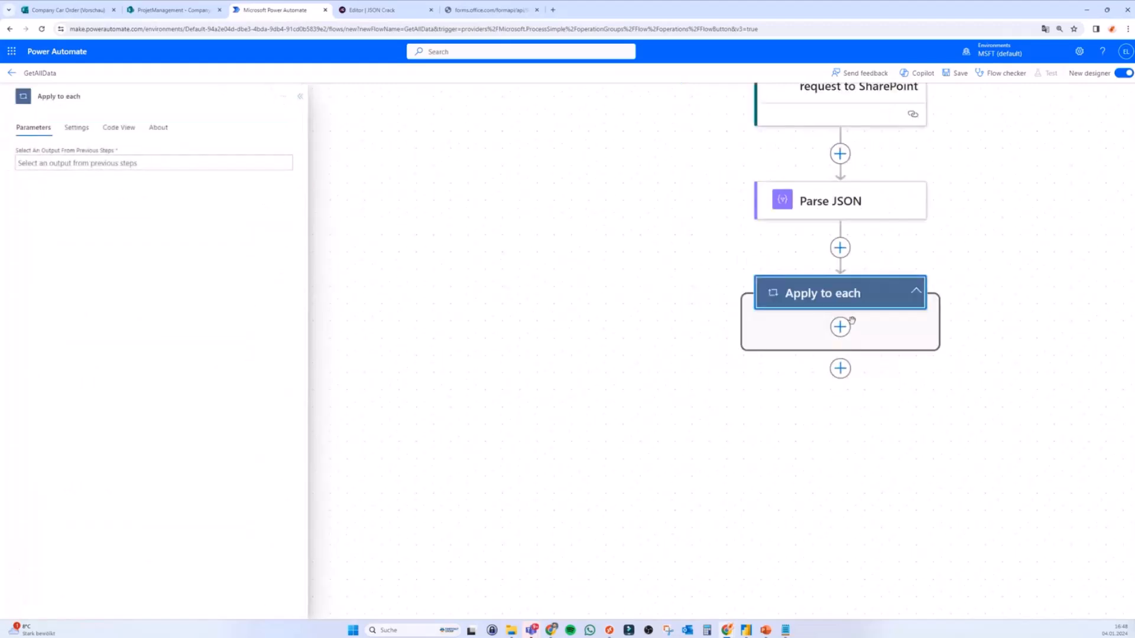
left_click(131, 163)
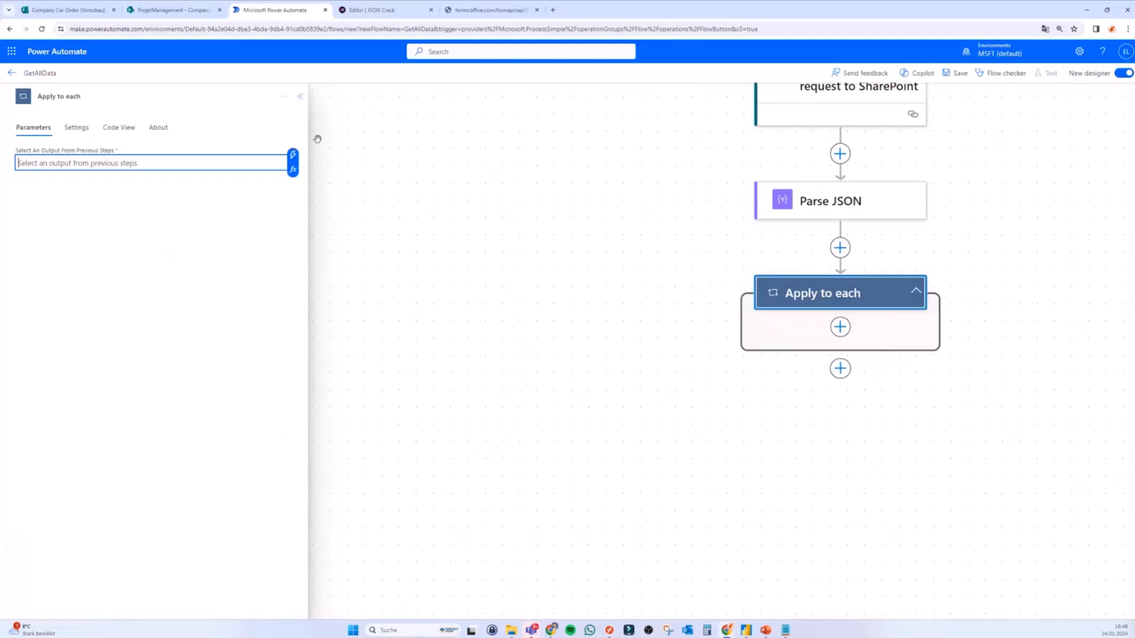
left_click(292, 154)
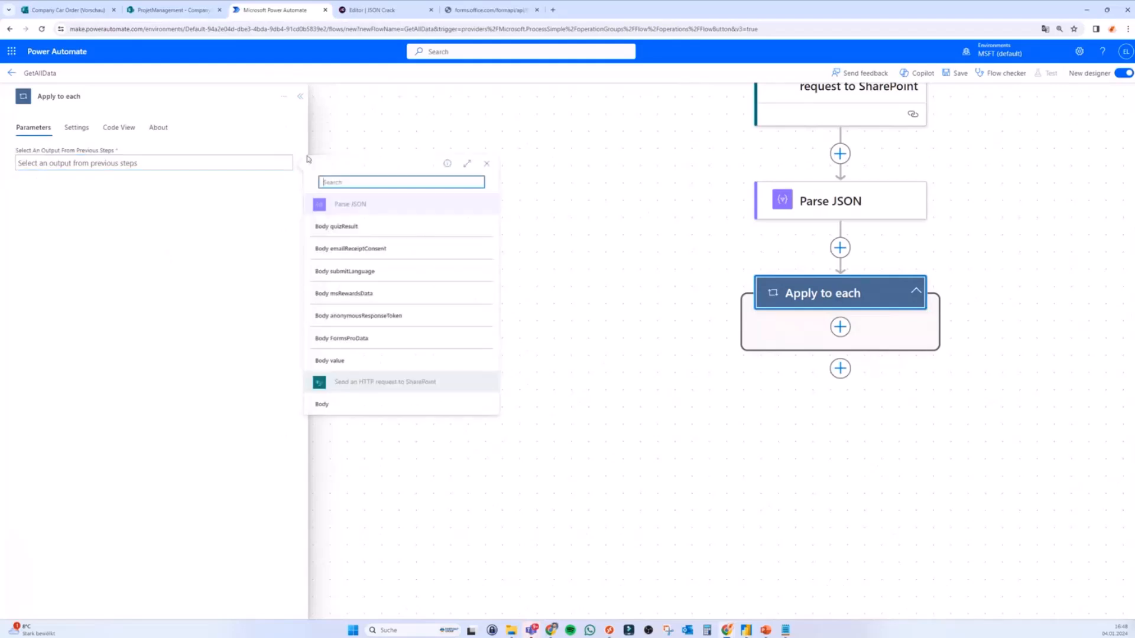
left_click(358, 361)
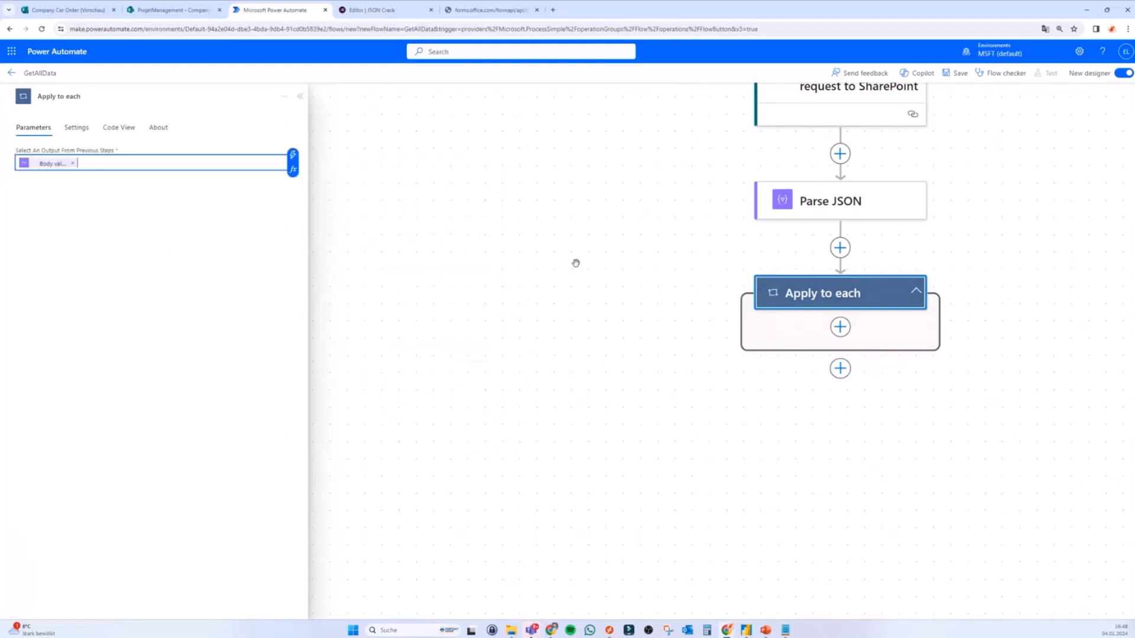
left_click(842, 329)
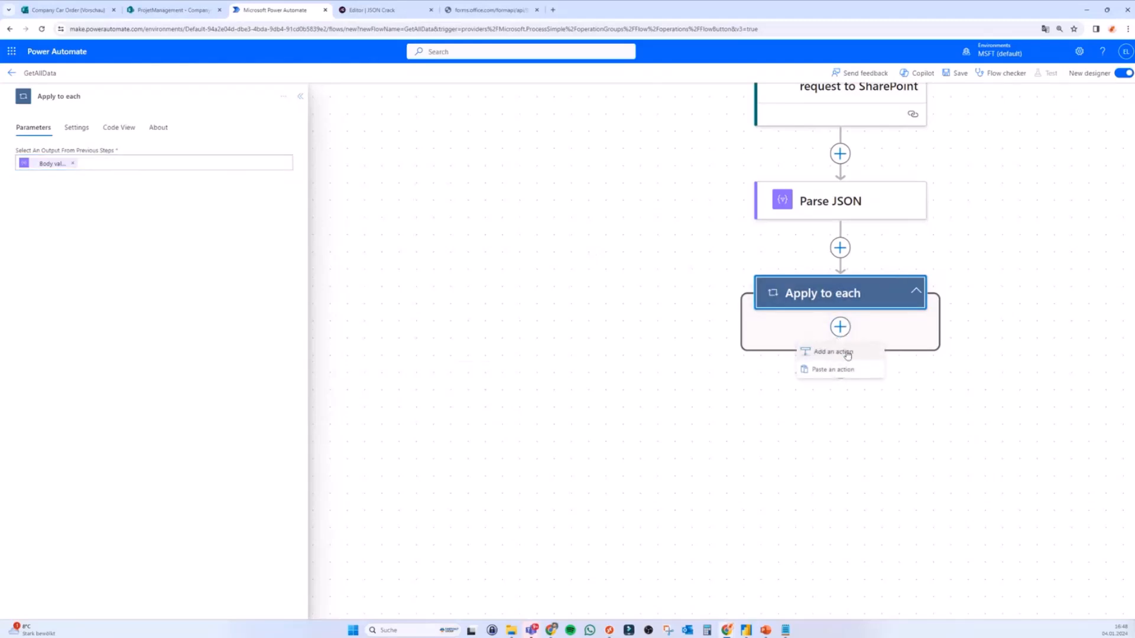
left_click(815, 351)
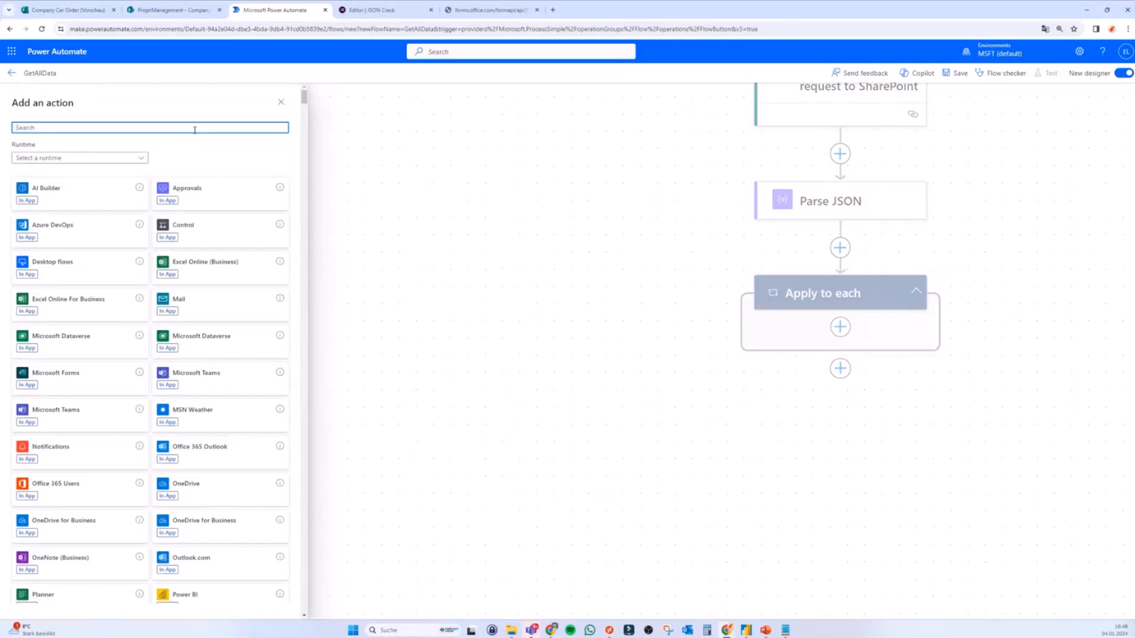
Step: Search 'compose' and add the Compose data operation inside the loop
type("compose")
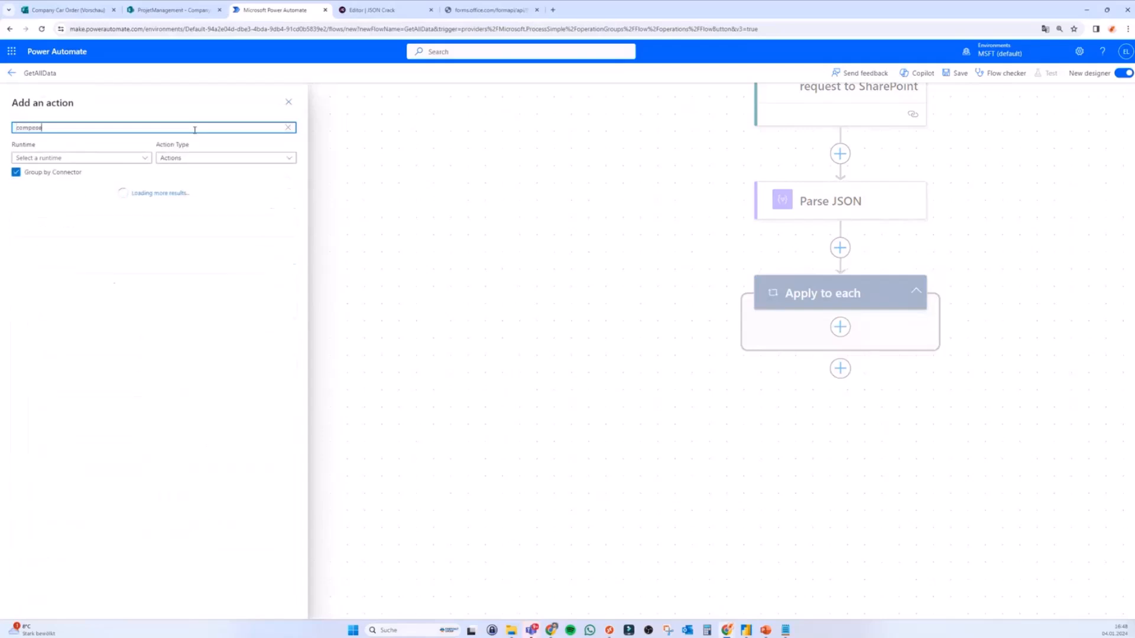
left_click(79, 227)
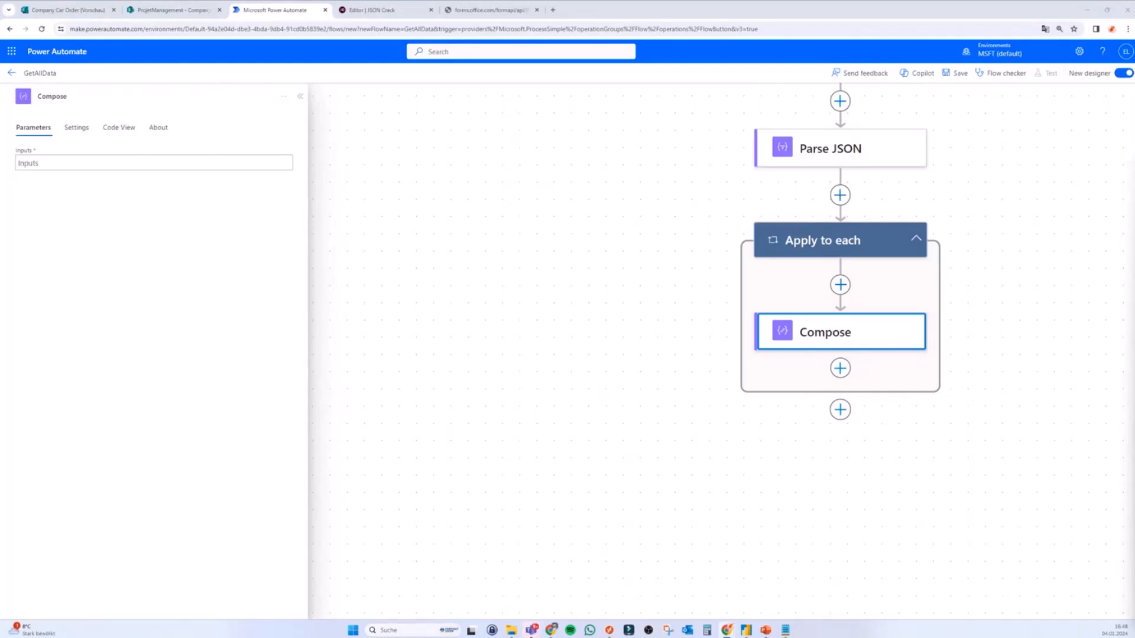
left_click(502, 17)
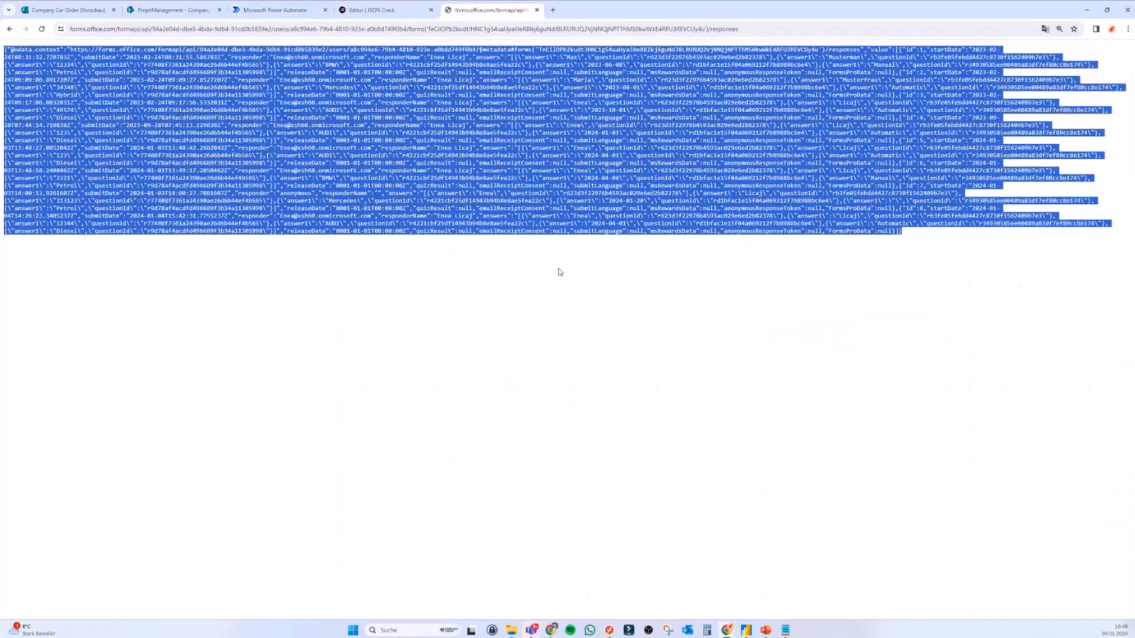
key("ctrl+shift+Tab")
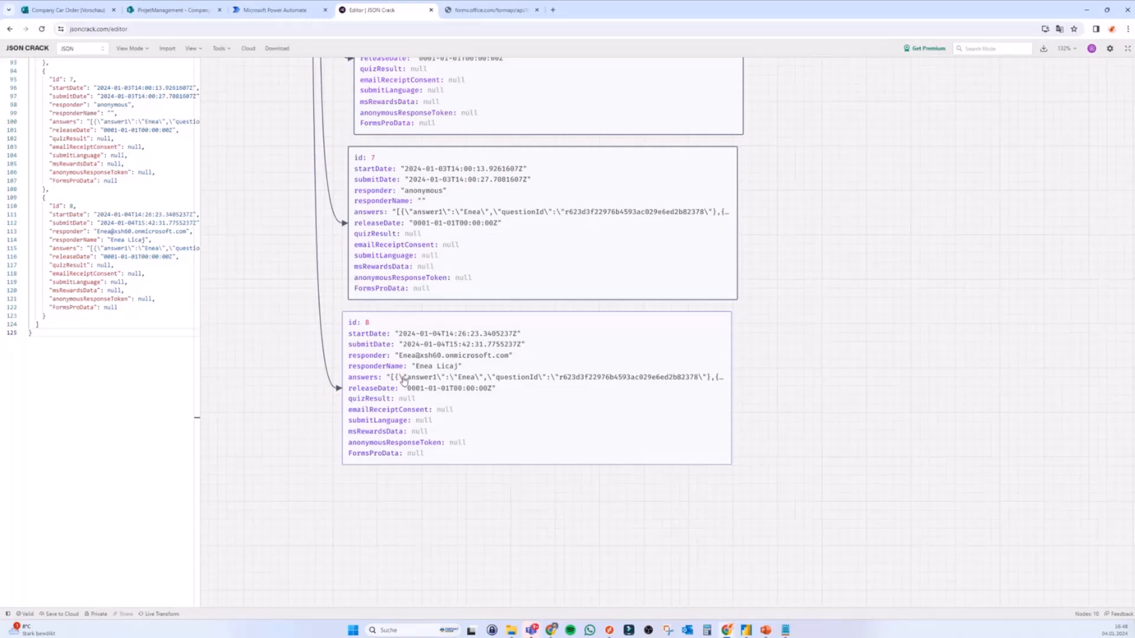
scroll(456, 379, "up", 5)
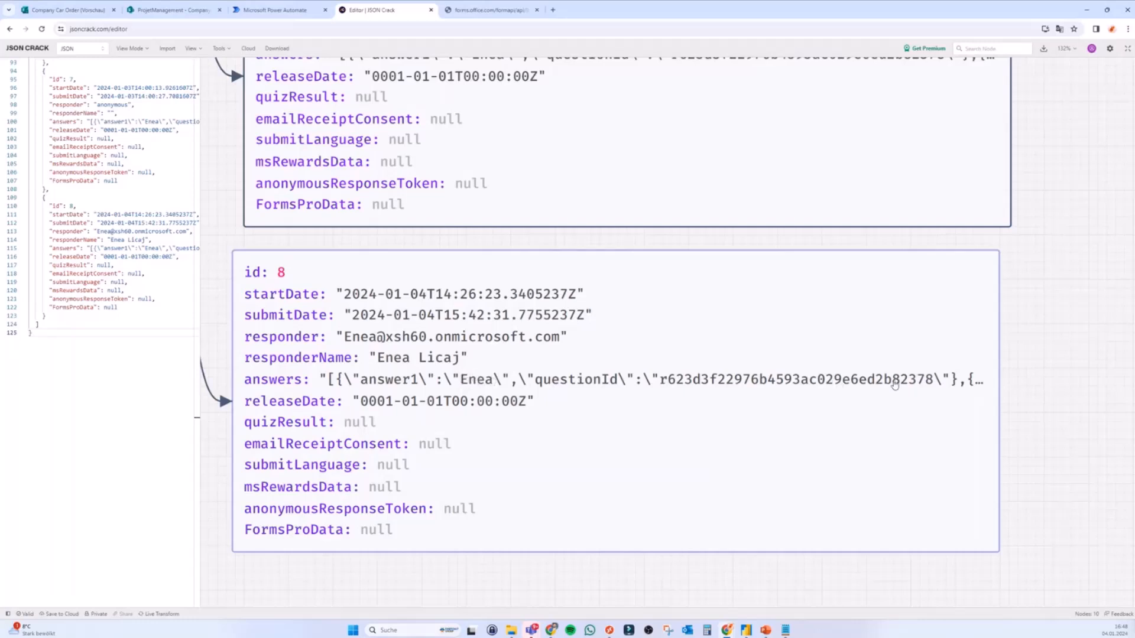
left_click(919, 383)
left_click_drag(597, 329, 632, 329)
left_click(599, 346)
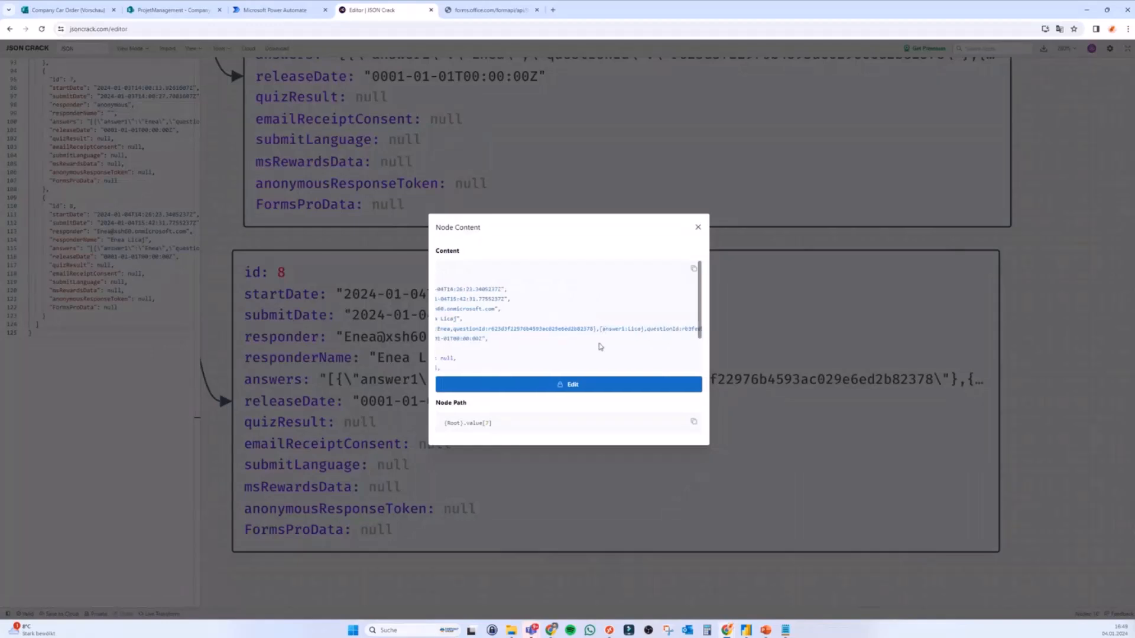
left_click(697, 229)
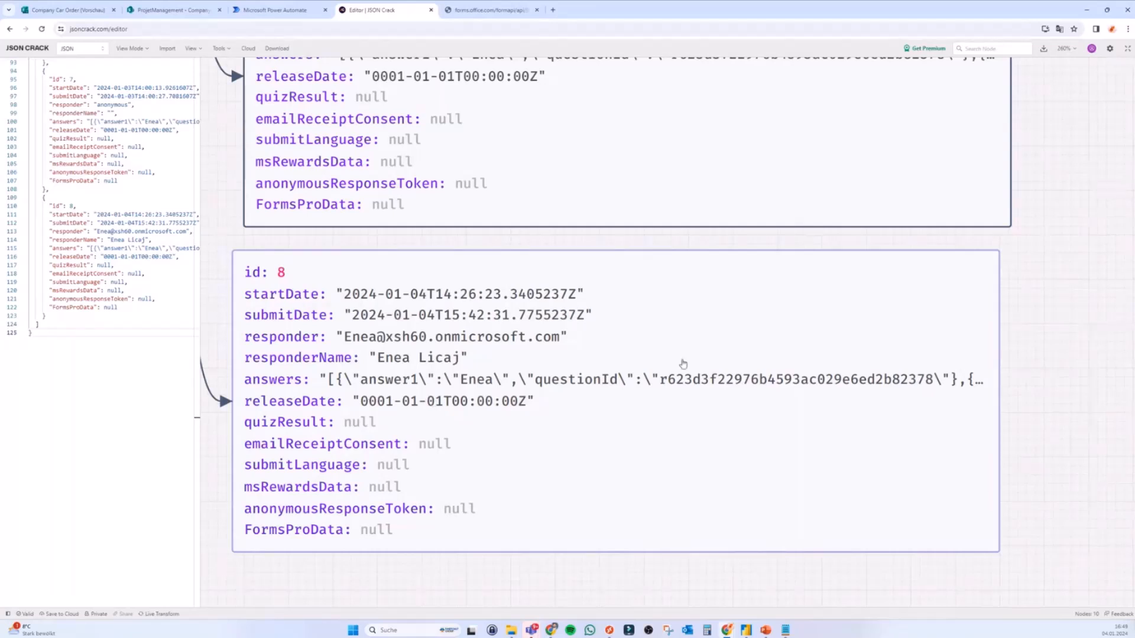
left_click(320, 13)
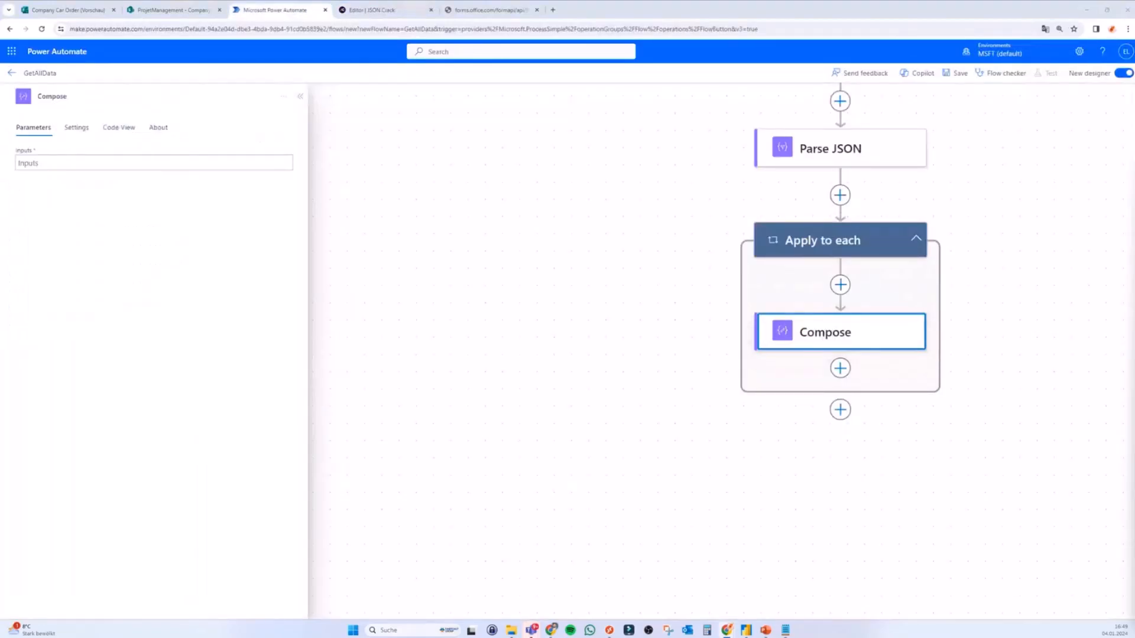
Step: Open the expression editor for the Compose Inputs field
left_click(216, 167)
left_click(292, 156)
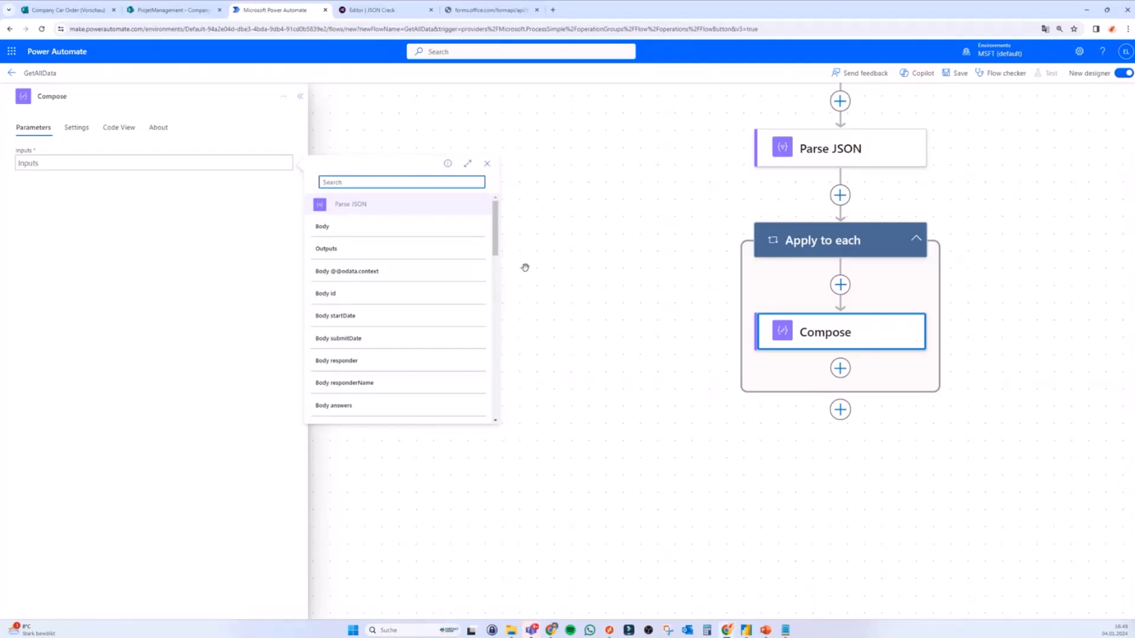
scroll(374, 296, "down", 2)
scroll(373, 295, "down", 5)
left_click(245, 201)
left_click(233, 163)
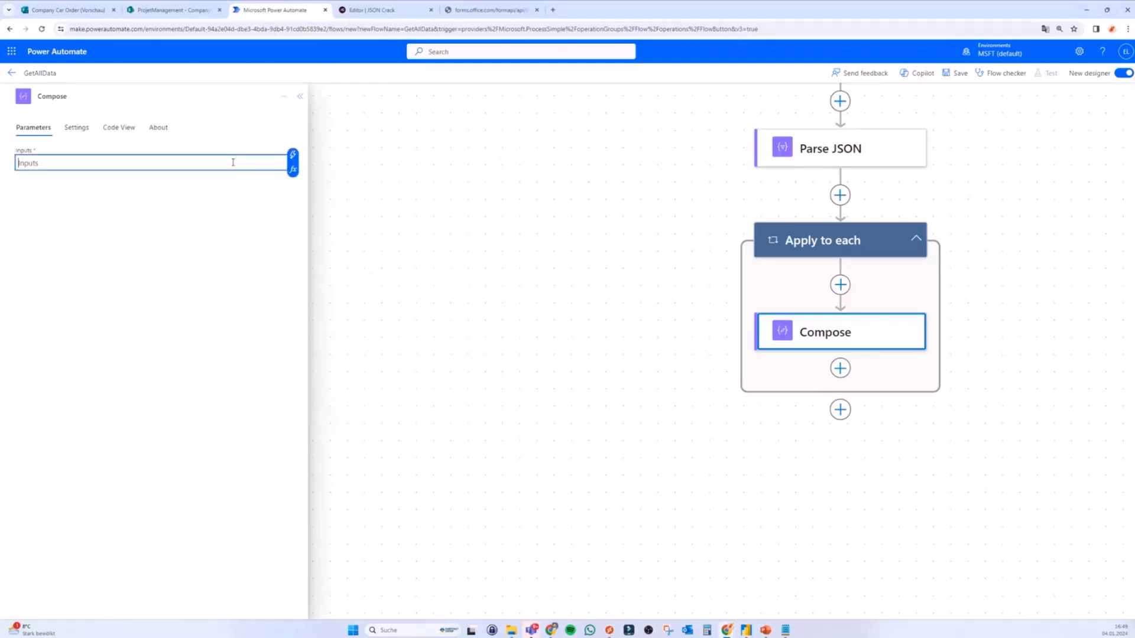
left_click(292, 170)
Step: Add split(items('Apply_to_each')?['answers'], '"')[3] as the Compose Inputs expression
type("split(items('Apply_to_each')?['answers'], '\"')[3]")
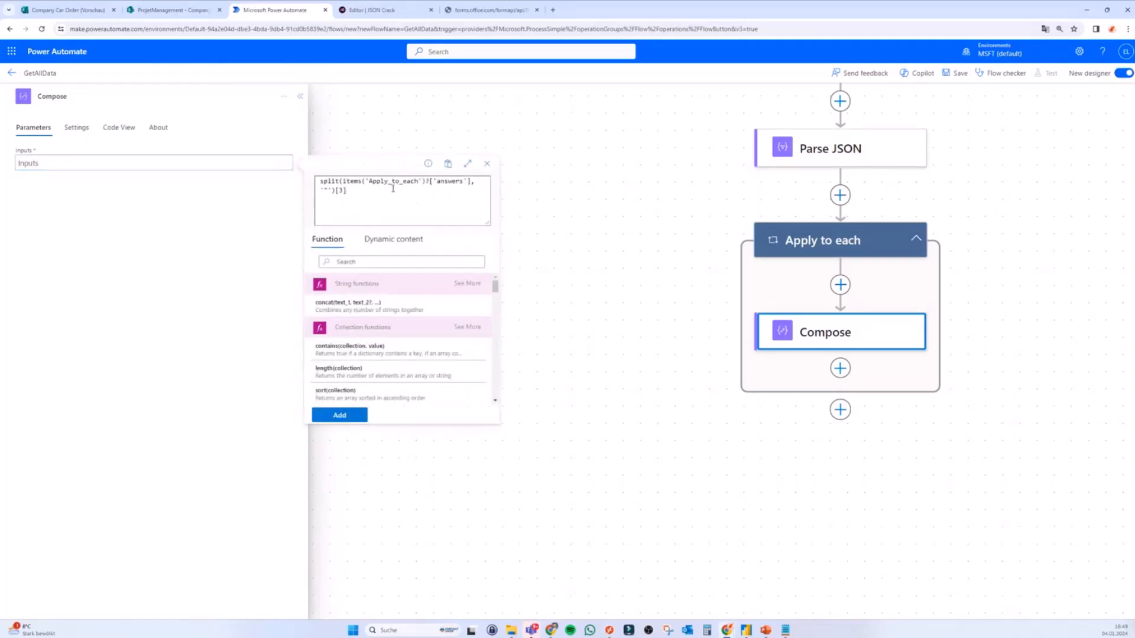
left_click_drag(344, 180, 471, 181)
left_click(344, 190)
key("ctrl+a")
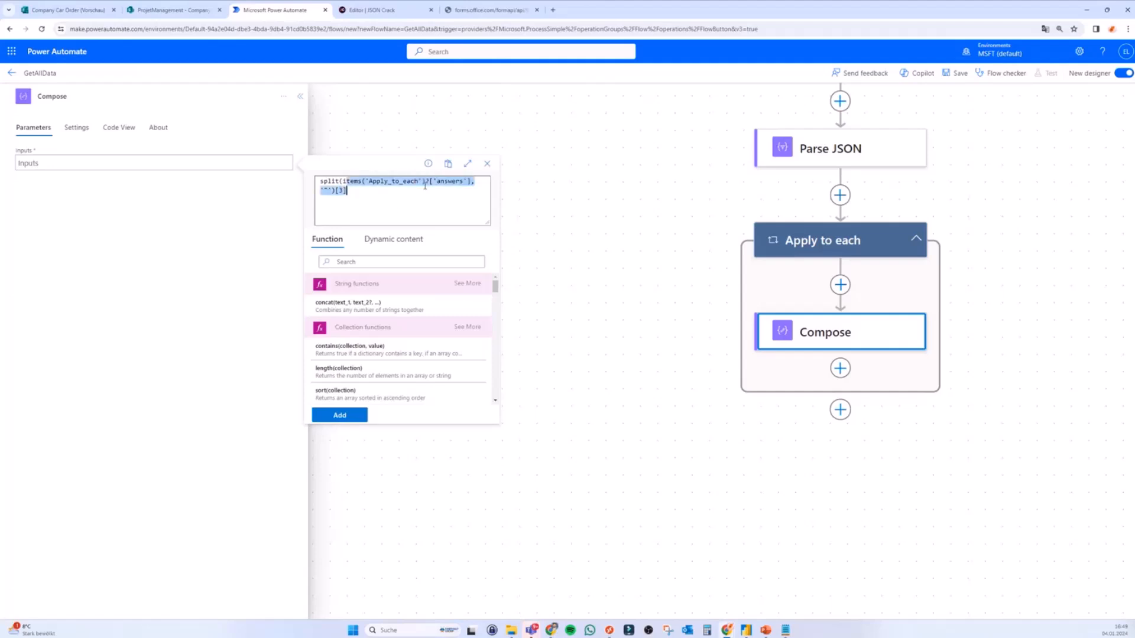
left_click(392, 240)
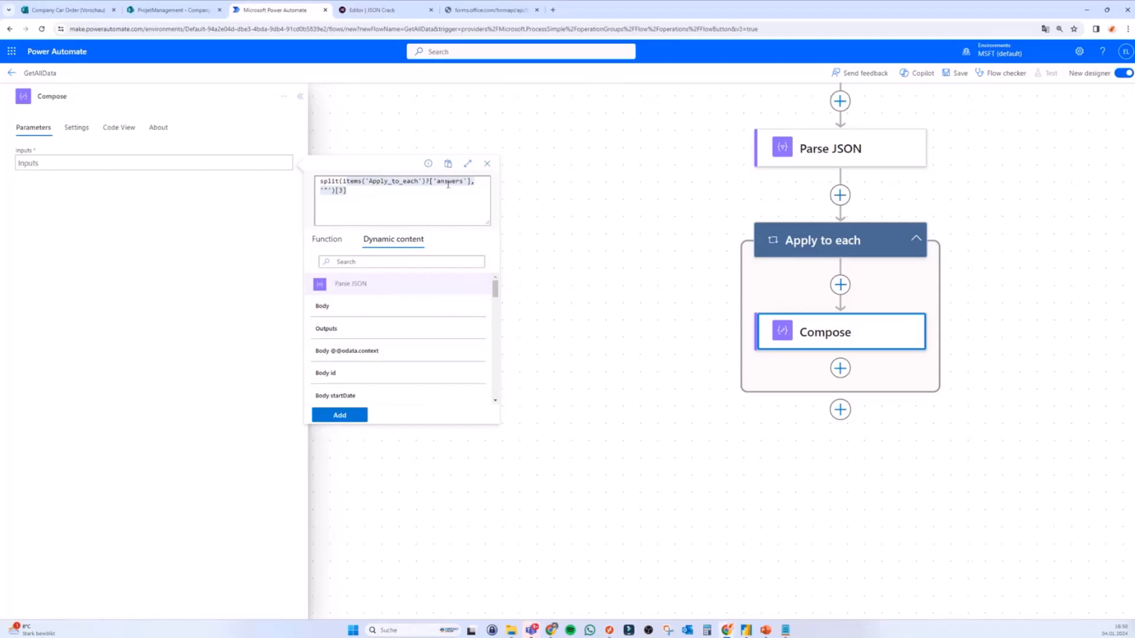
scroll(428, 328, "down", 3)
scroll(425, 341, "down", 3)
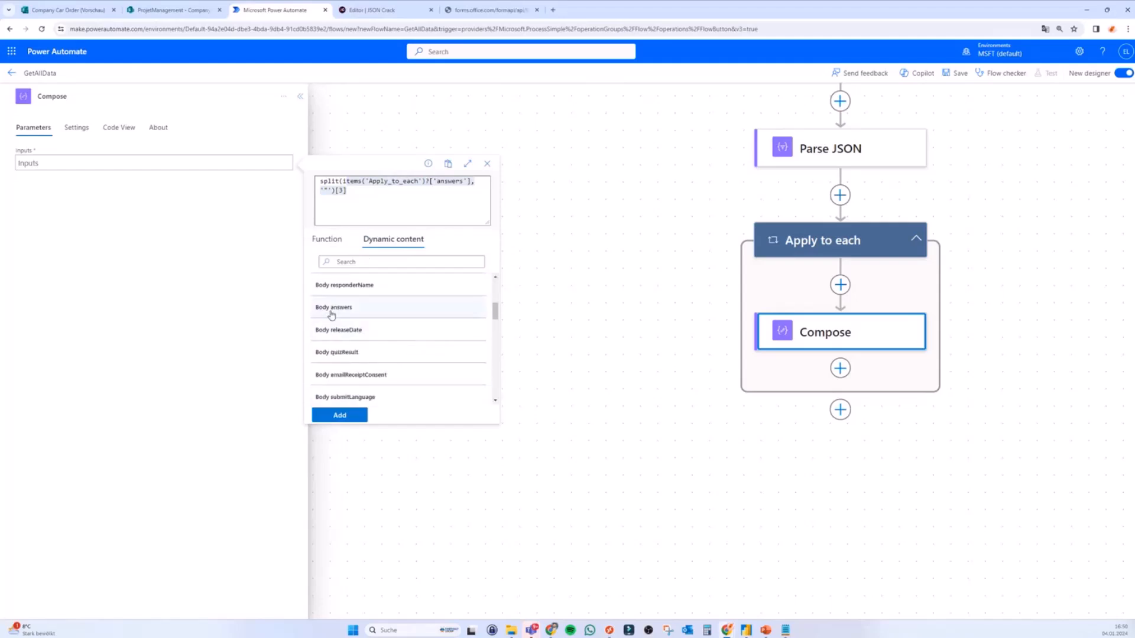
scroll(355, 307, "up", 6)
left_click(405, 206)
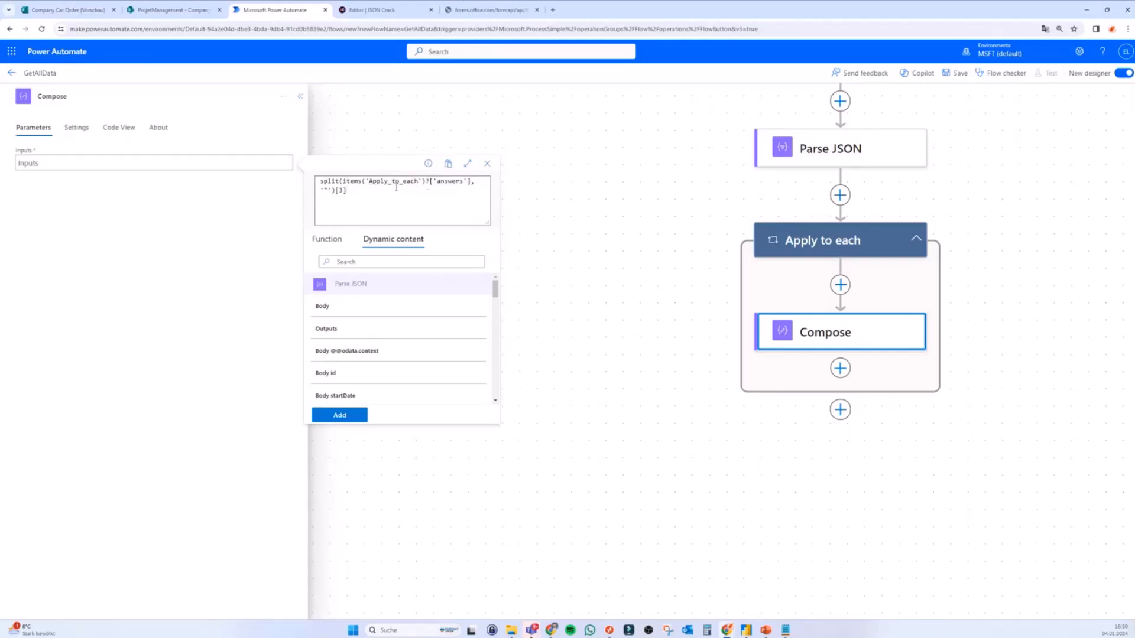
left_click(337, 417)
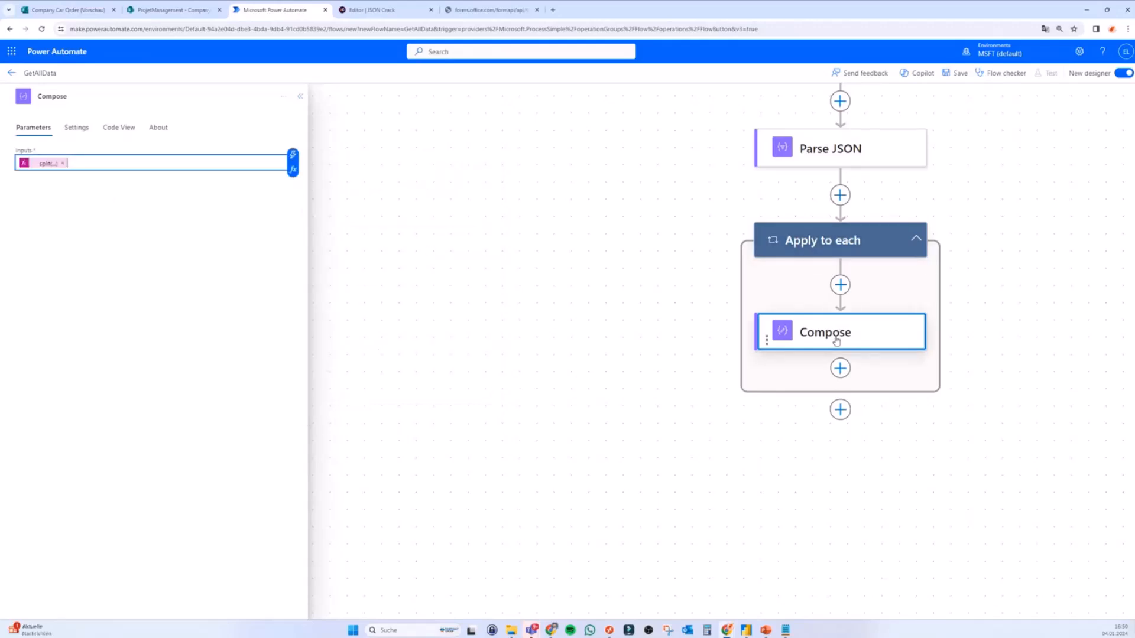
Step: Rename the Compose action to 'Compose - GetFirstName'
left_click(82, 97)
type("- GetFirstNane")
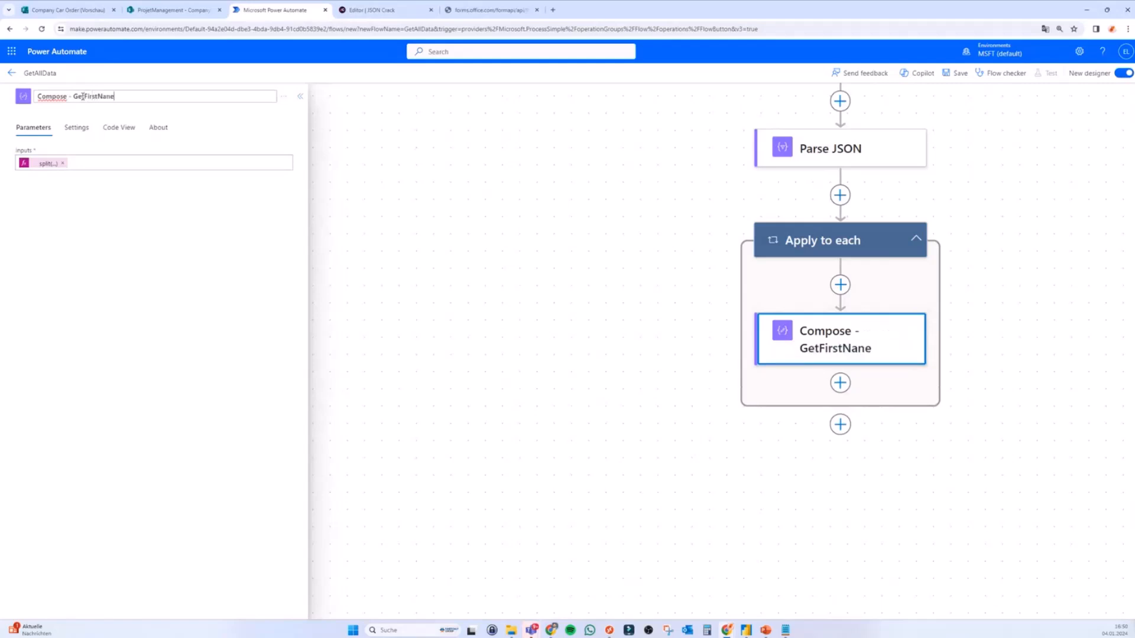
key("BackSpace")
key("BackSpace")
type("me")
key("Return")
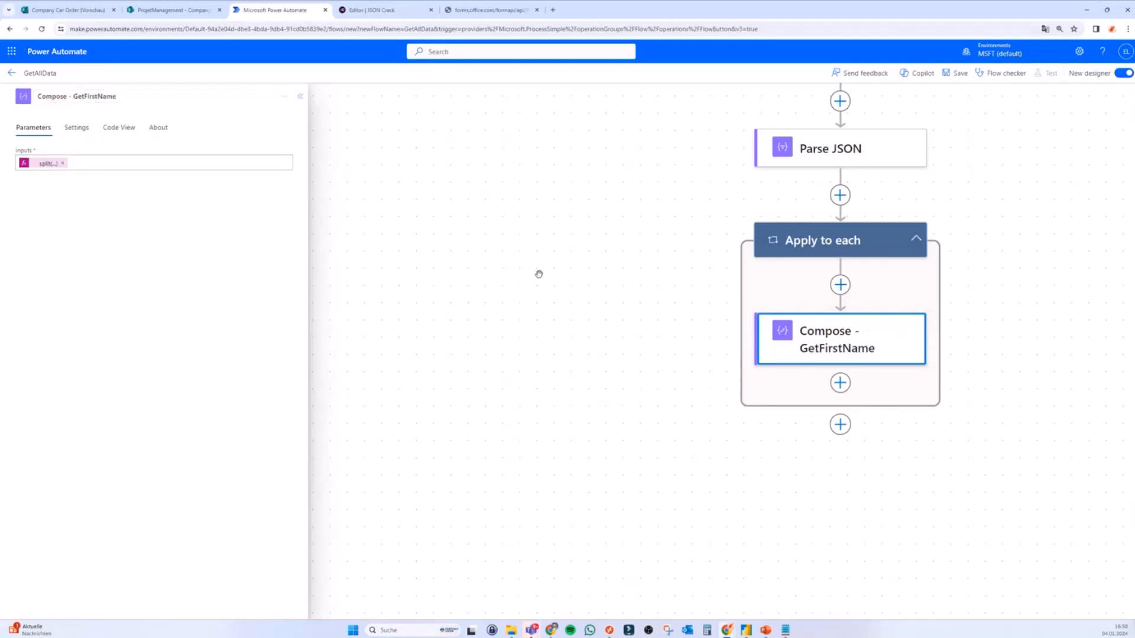
Step: Copy the GetFirstName action and paste the copy below it in the loop
right_click(850, 350)
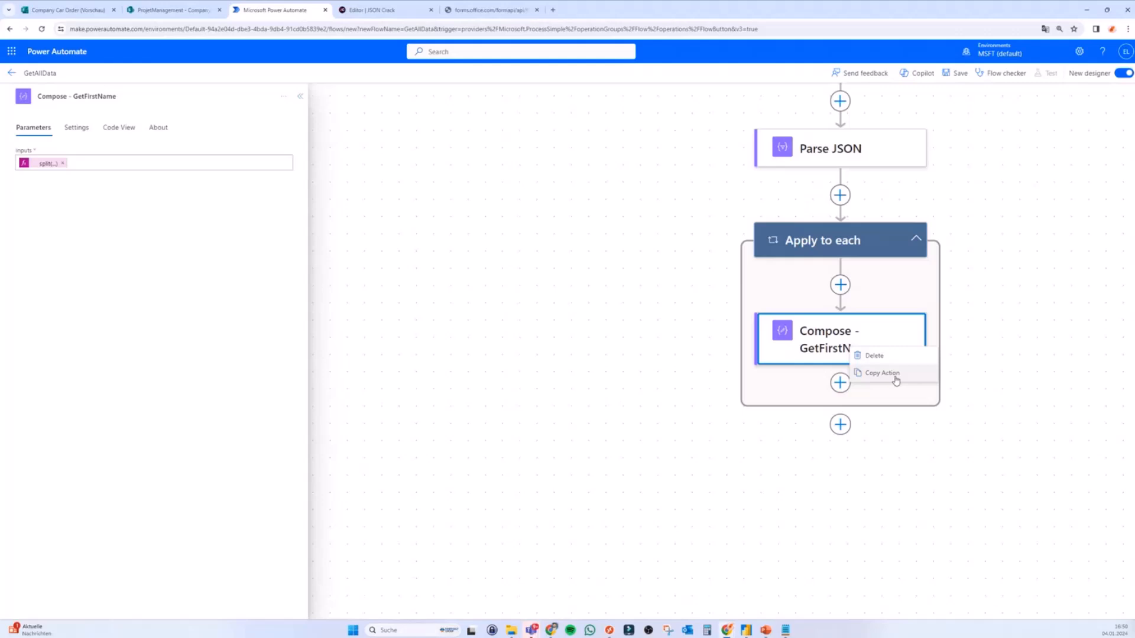
left_click(895, 377)
right_click(838, 339)
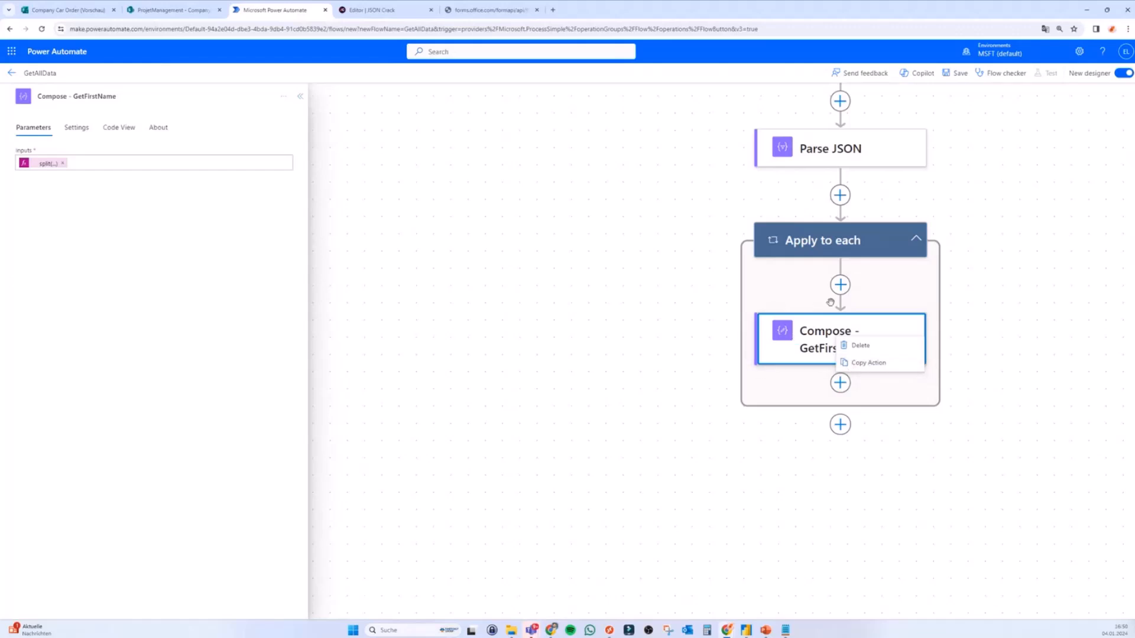
left_click(866, 362)
left_click(840, 425)
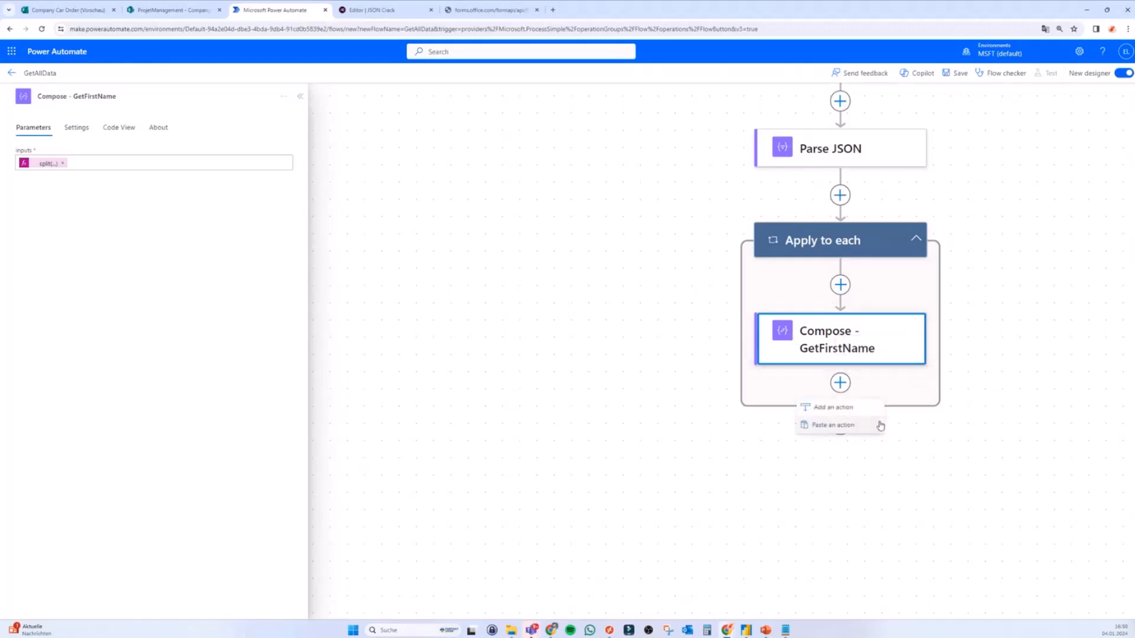
left_click(856, 427)
scroll(851, 384, "down", 2)
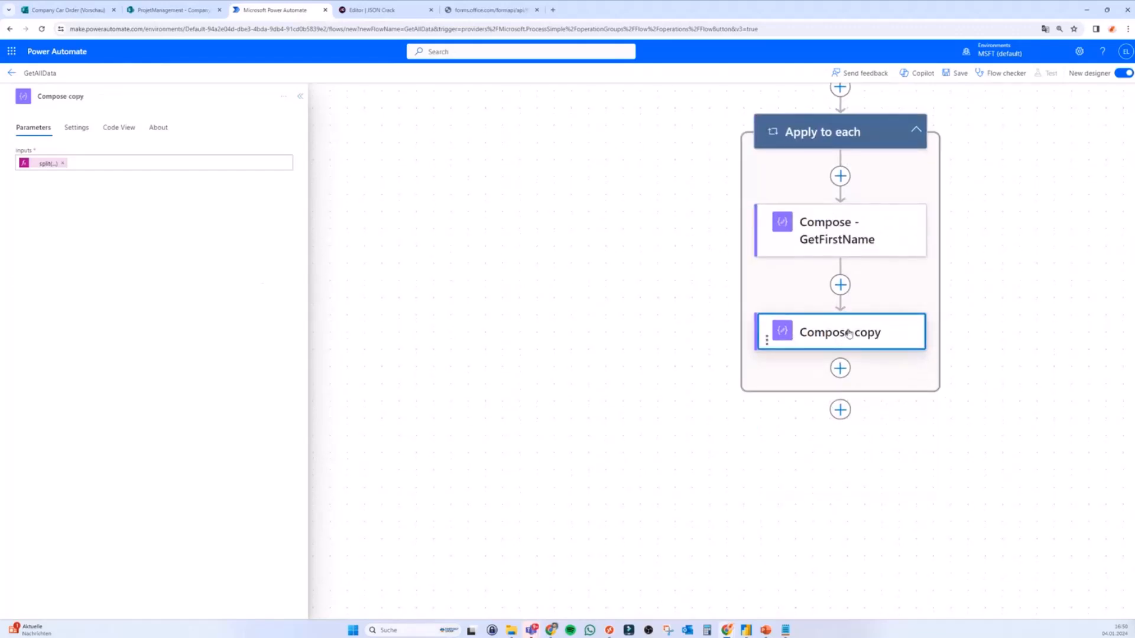
Step: Change the copy's index to [11], rename it 'Compose - GetLastName', and save the flow
left_click(41, 165)
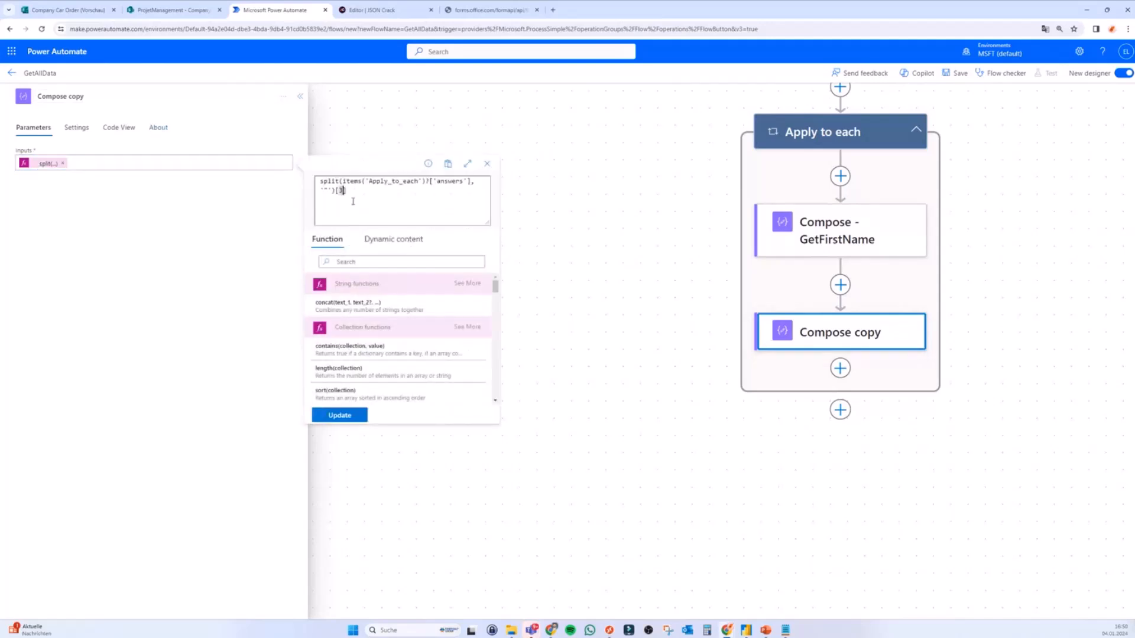
key("BackSpace")
type("11")
left_click(84, 98)
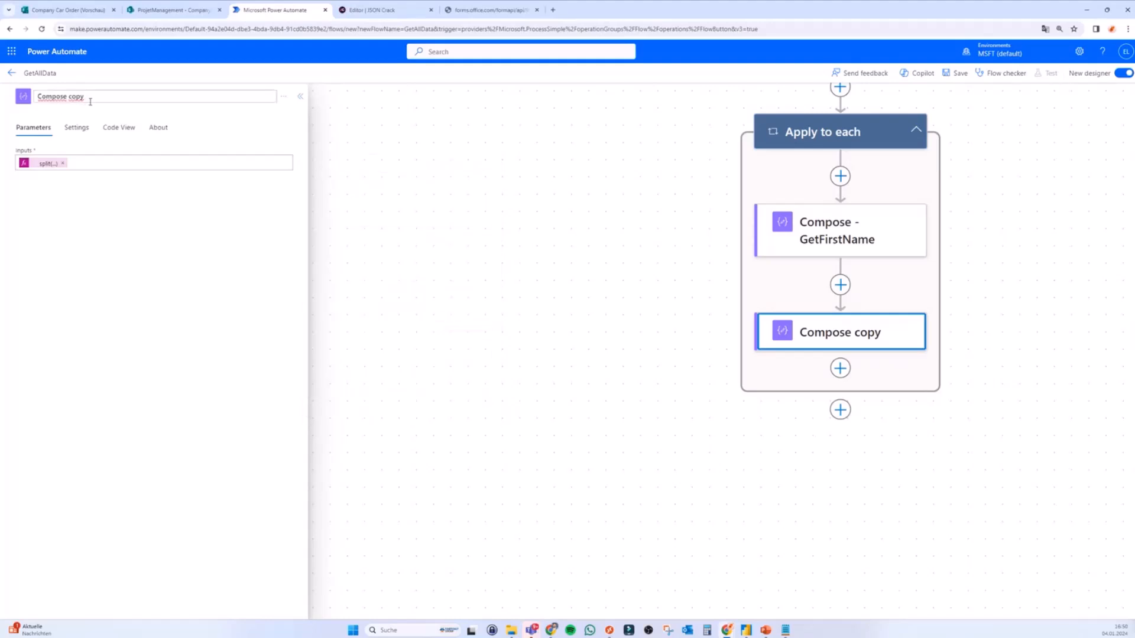
key("BackSpace")
key("BackSpace")
key("BackSpace")
key("BackSpace")
key("BackSpace")
type("- GetLastName")
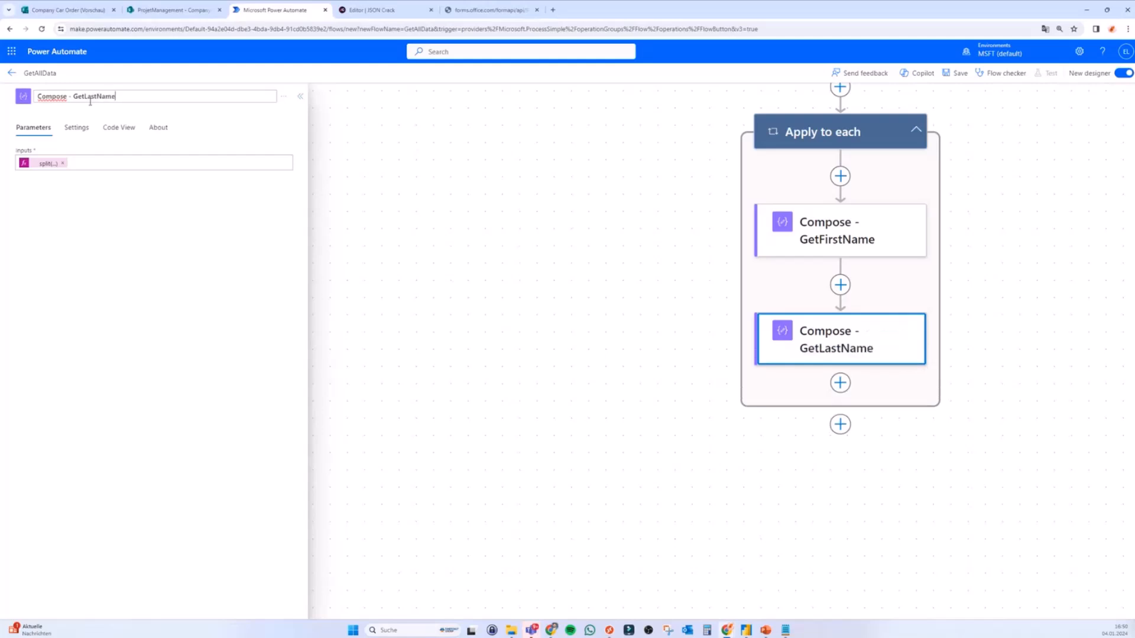
key("Return")
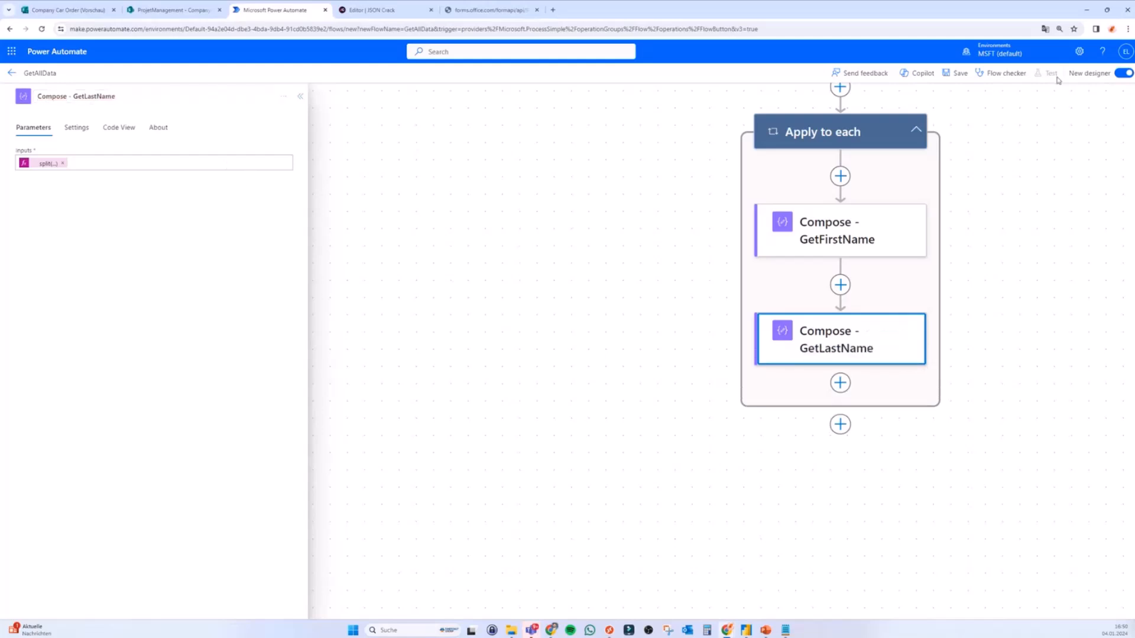
key("ctrl+s")
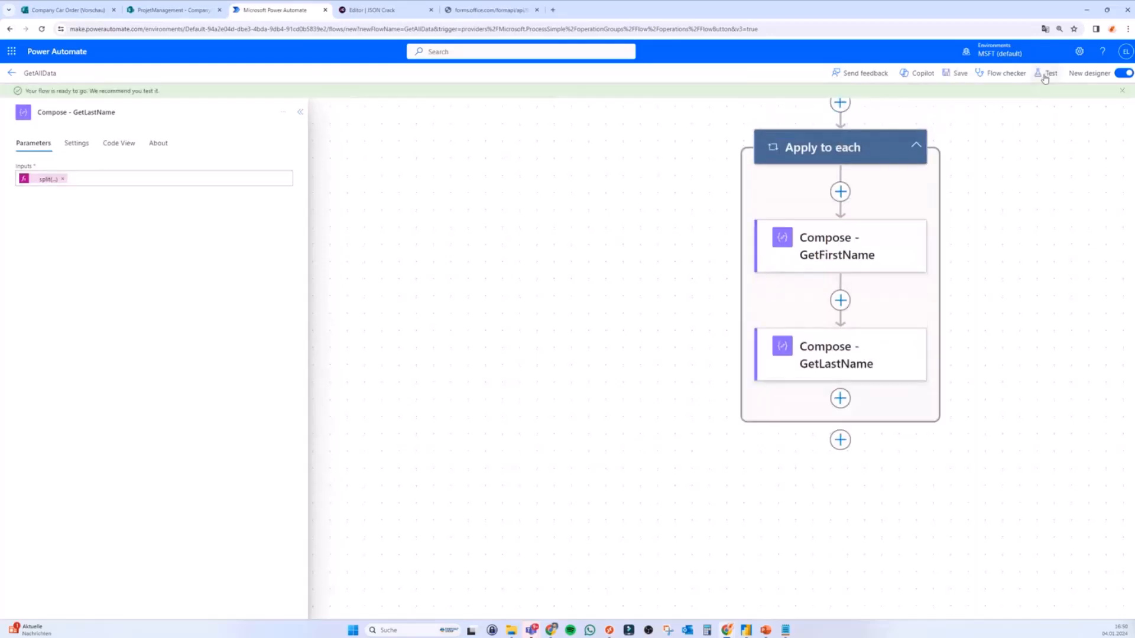
Step: Run a manual test of the GetAllData flow
left_click(1041, 73)
left_click(986, 111)
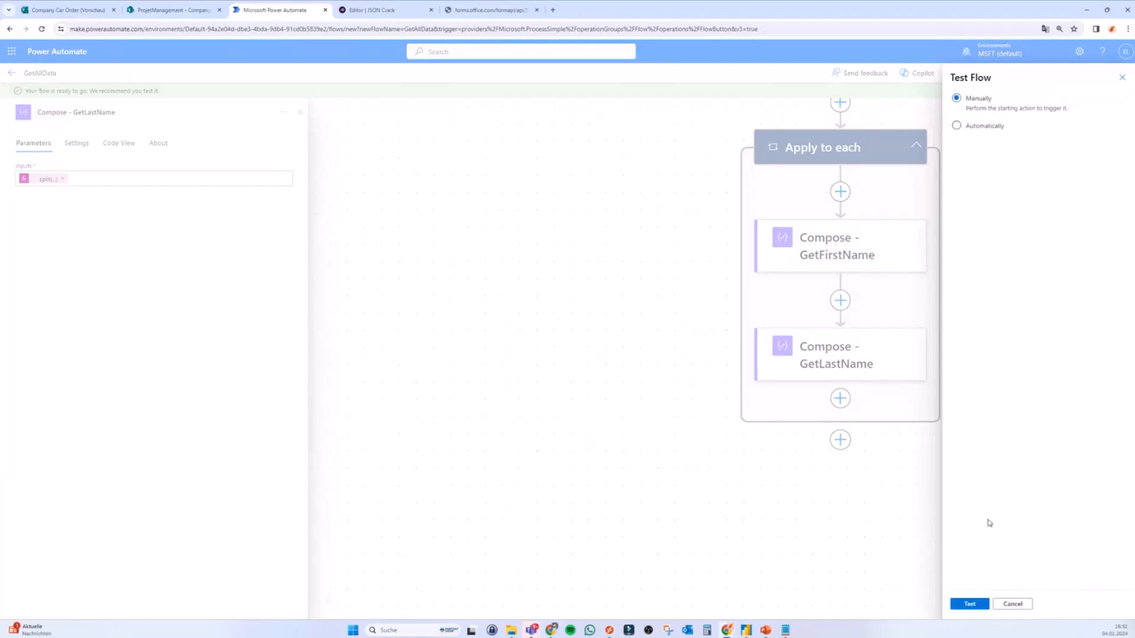
left_click(970, 604)
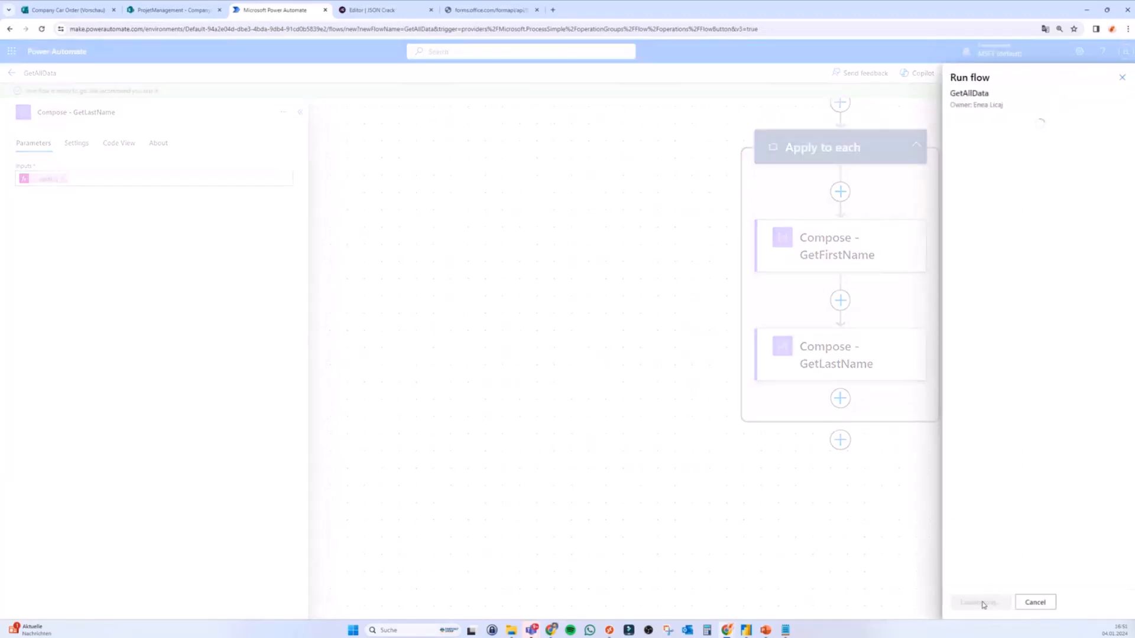
left_click(982, 603)
left_click(981, 602)
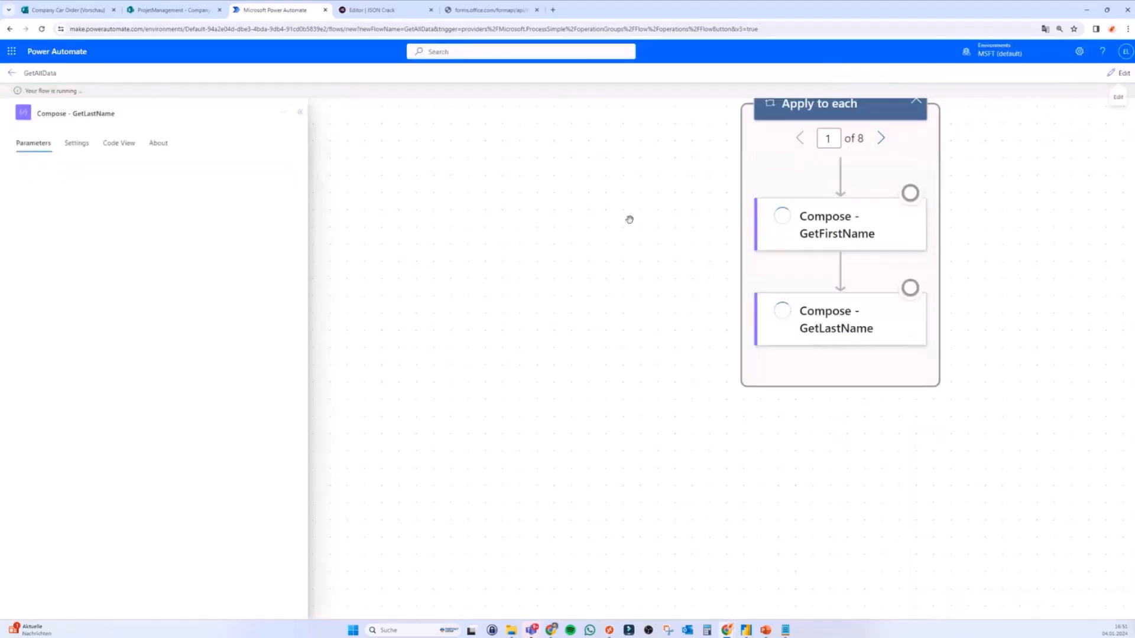
Step: Inspect the GetFirstName and GetLastName outputs for the first loop iteration
scroll(971, 164, "up", 1)
left_click_drag(976, 165, 888, 274)
left_click_drag(936, 229, 920, 197)
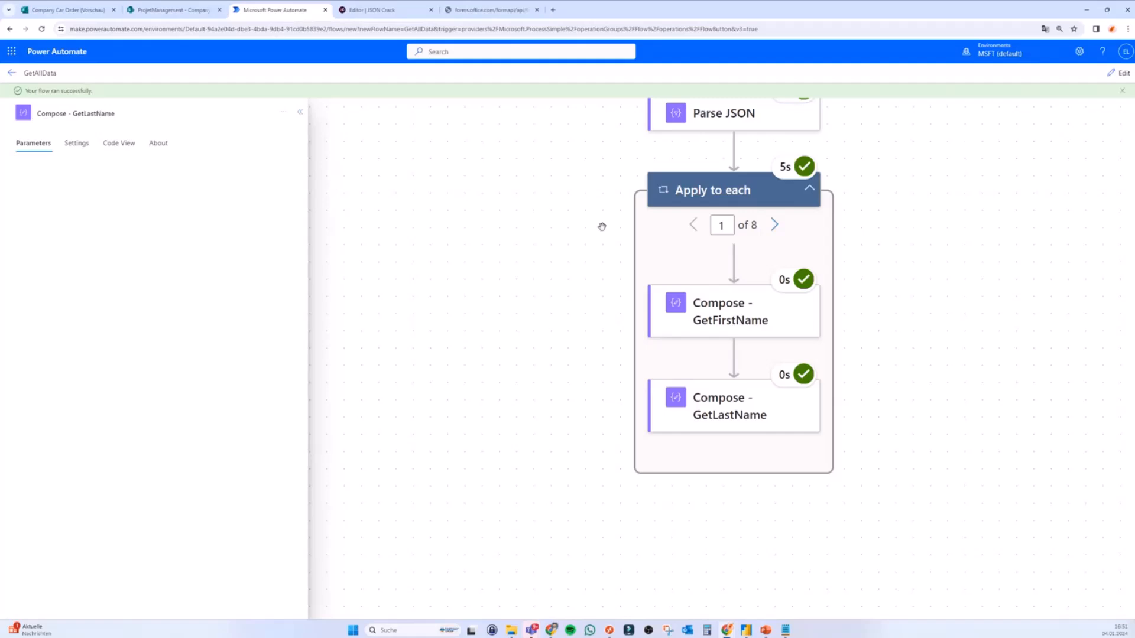
left_click_drag(613, 261, 572, 228)
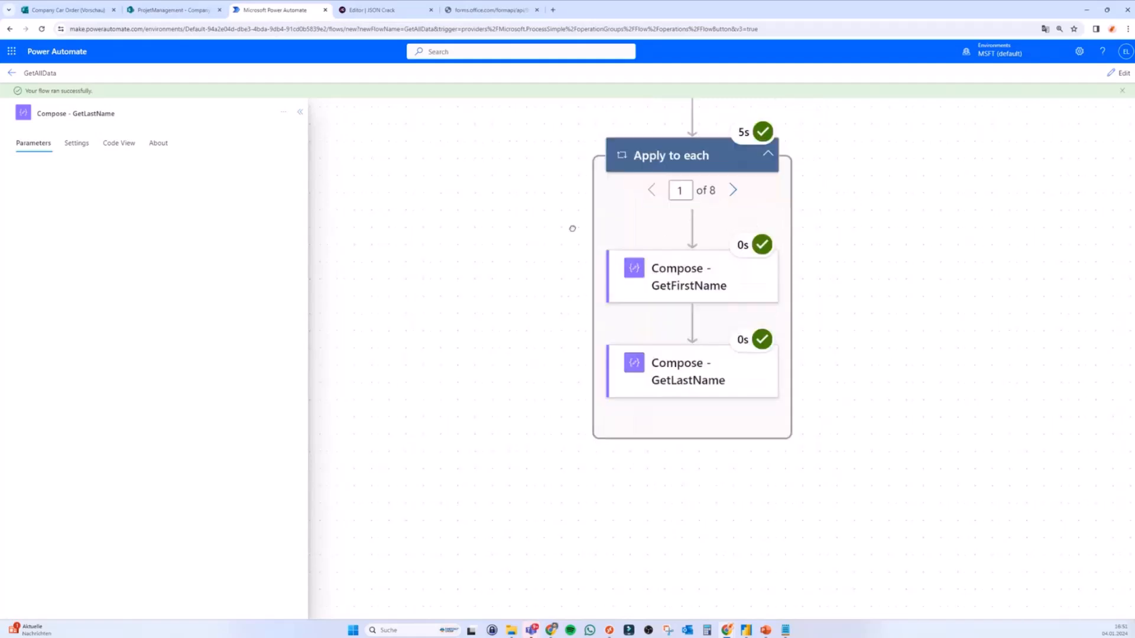
scroll(863, 207, "up", 2)
left_click(709, 321)
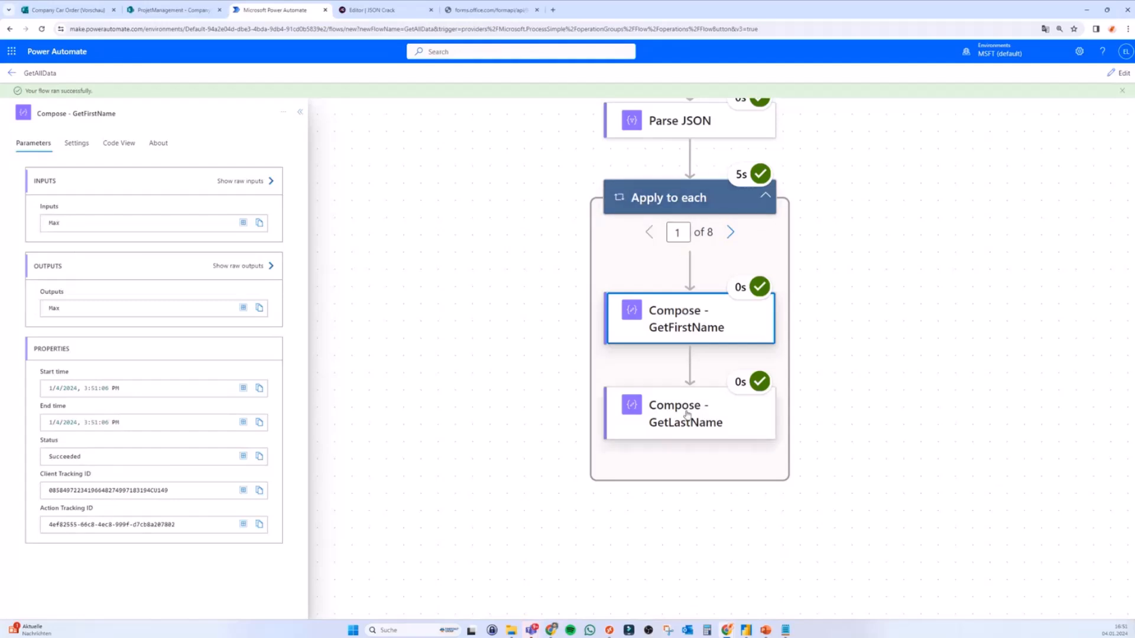
left_click_drag(68, 305, 37, 309)
left_click(735, 436)
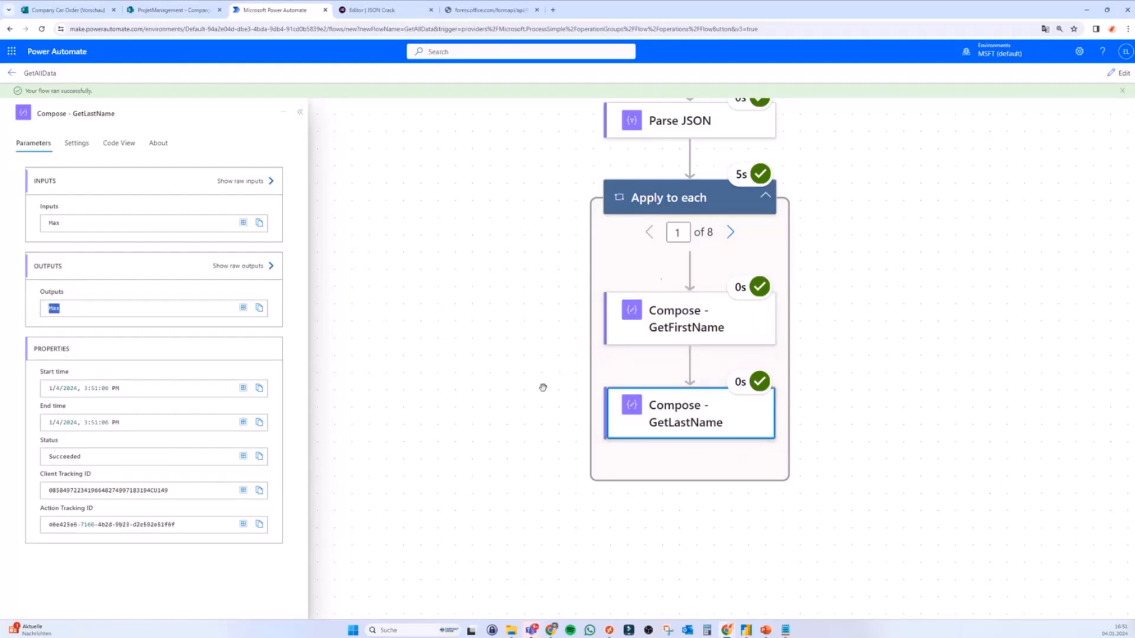
Step: Advance to loop iteration 8, check both Compose outputs, and open GetLastName's split expression
left_click(731, 233)
left_click(731, 233)
left_click(730, 232)
left_click(730, 233)
left_click(731, 233)
left_click(731, 233)
left_click(731, 233)
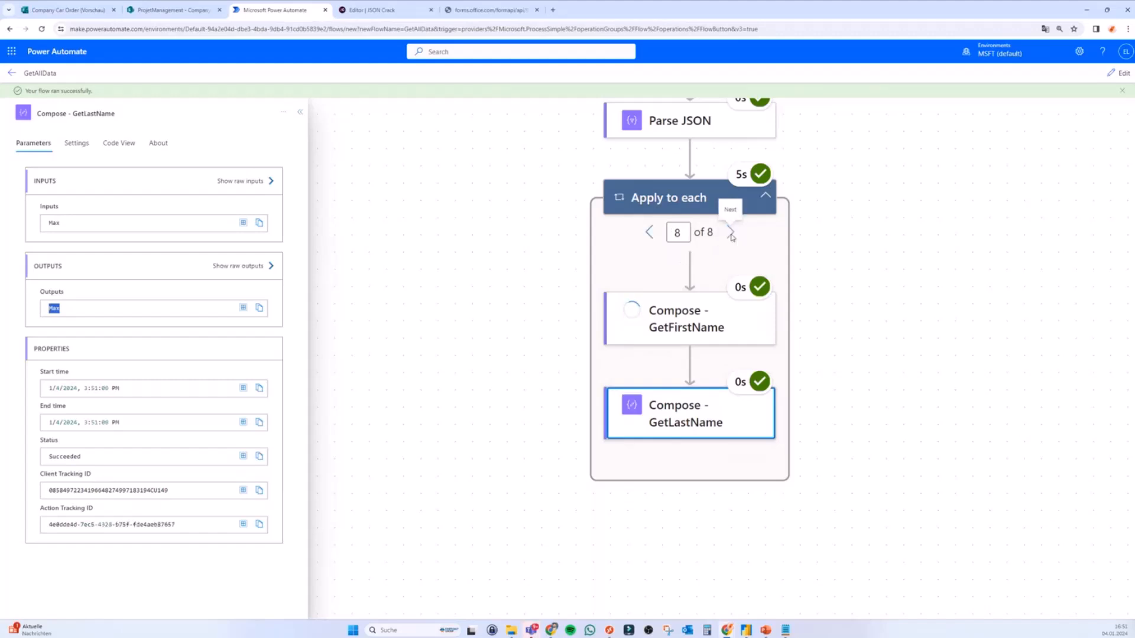
left_click(690, 328)
left_click(650, 422)
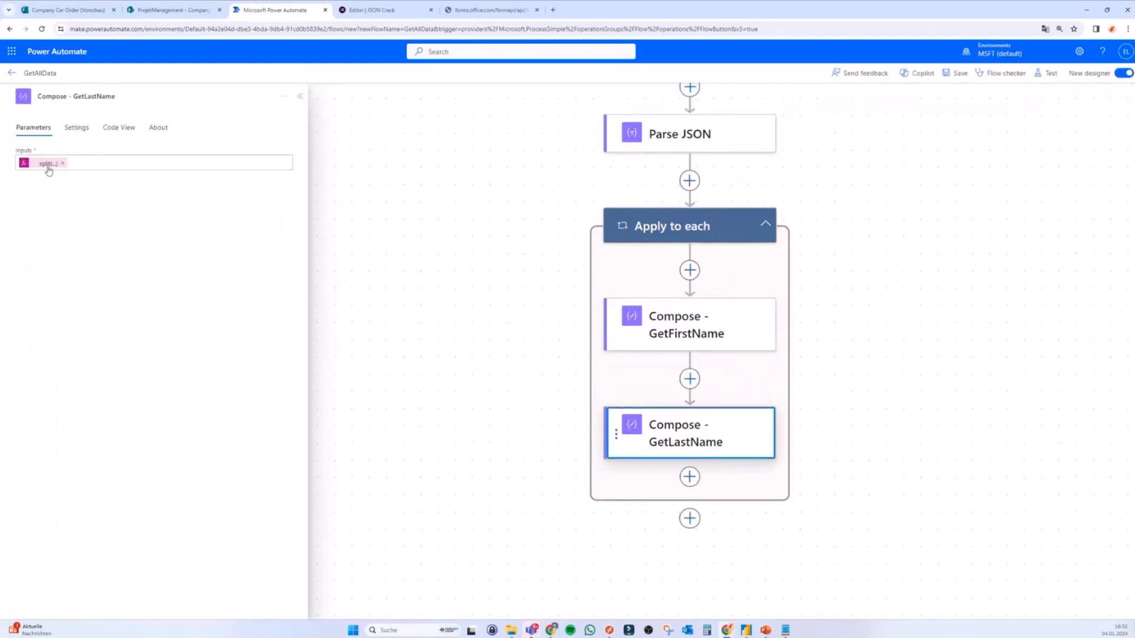
left_click(48, 164)
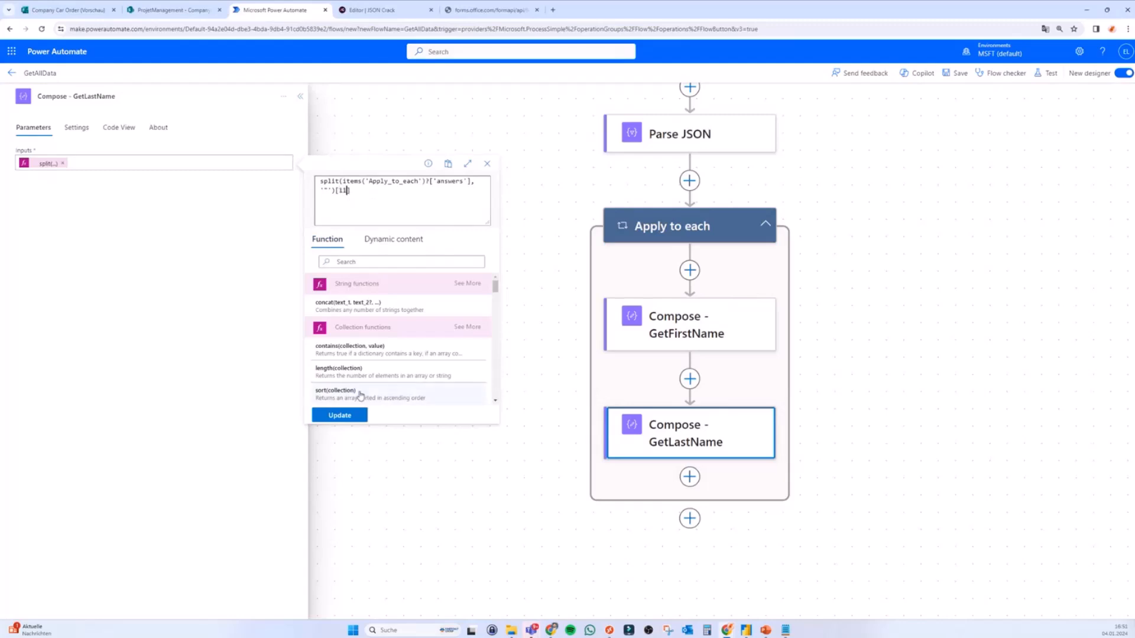
Step: Apply the revised GetLastName expression, save the flow, and run a manual test
left_click(356, 414)
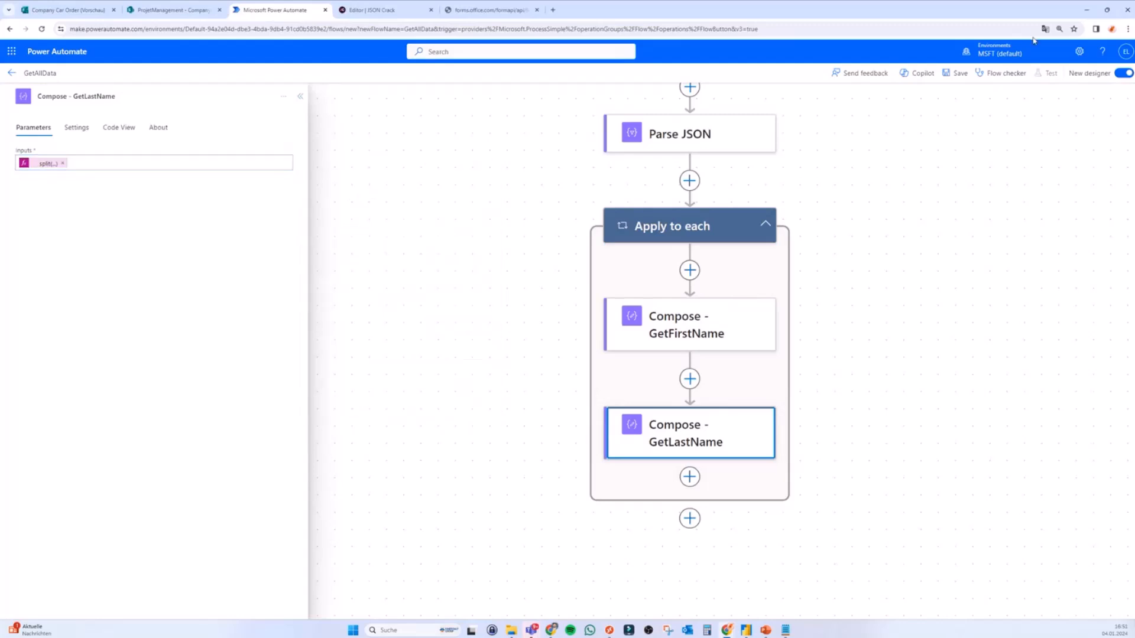
left_click(953, 73)
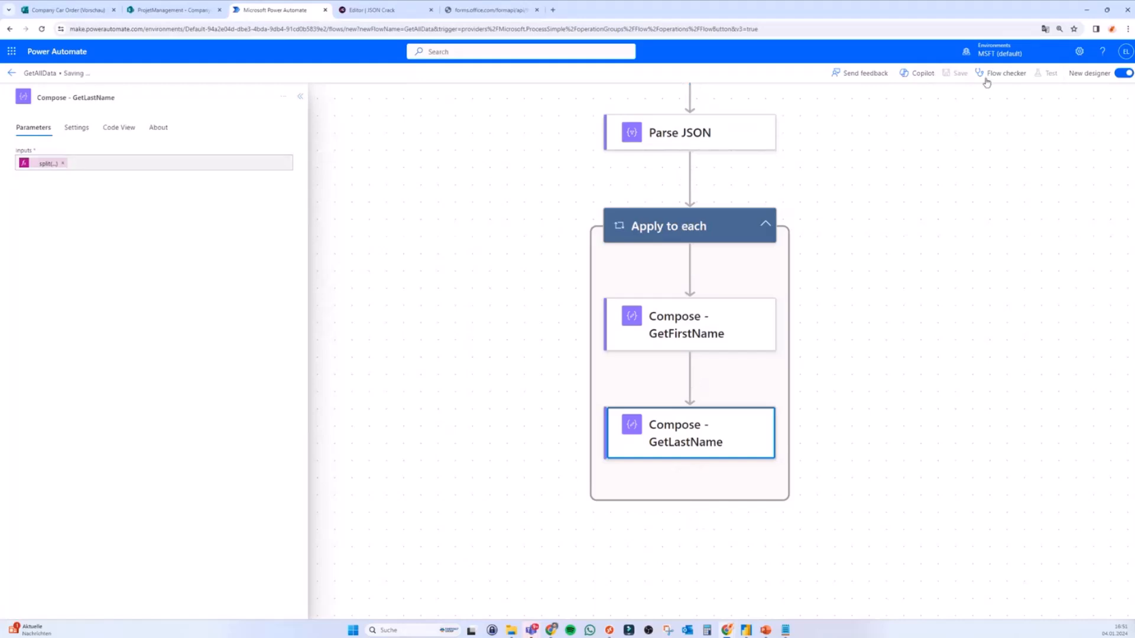
left_click(1046, 74)
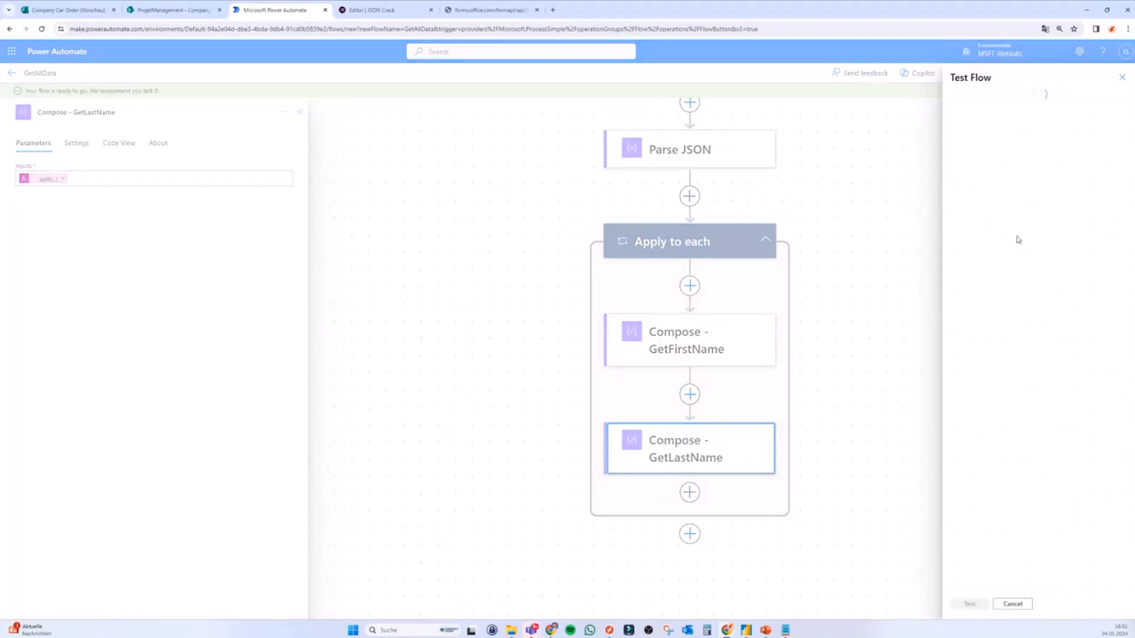
left_click(986, 108)
left_click(970, 604)
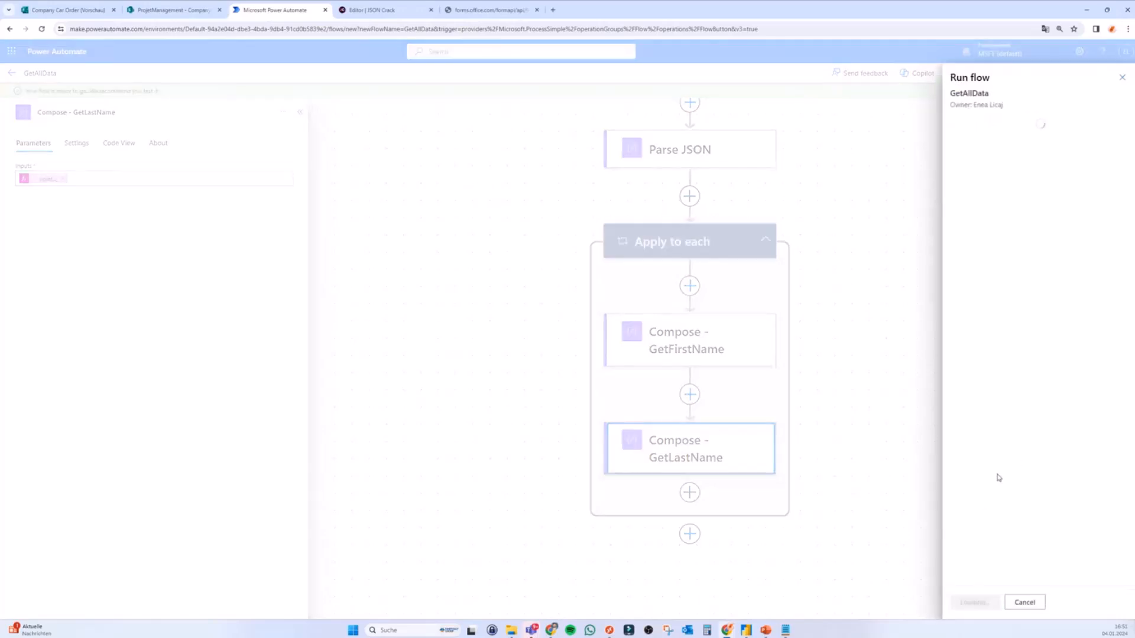
left_click(975, 602)
left_click(972, 603)
Step: Step through the Apply to each iterations to the last one and review its outputs
left_click(733, 240)
left_click(733, 241)
left_click(733, 240)
left_click(733, 240)
left_click(733, 240)
left_click(733, 240)
left_click(733, 240)
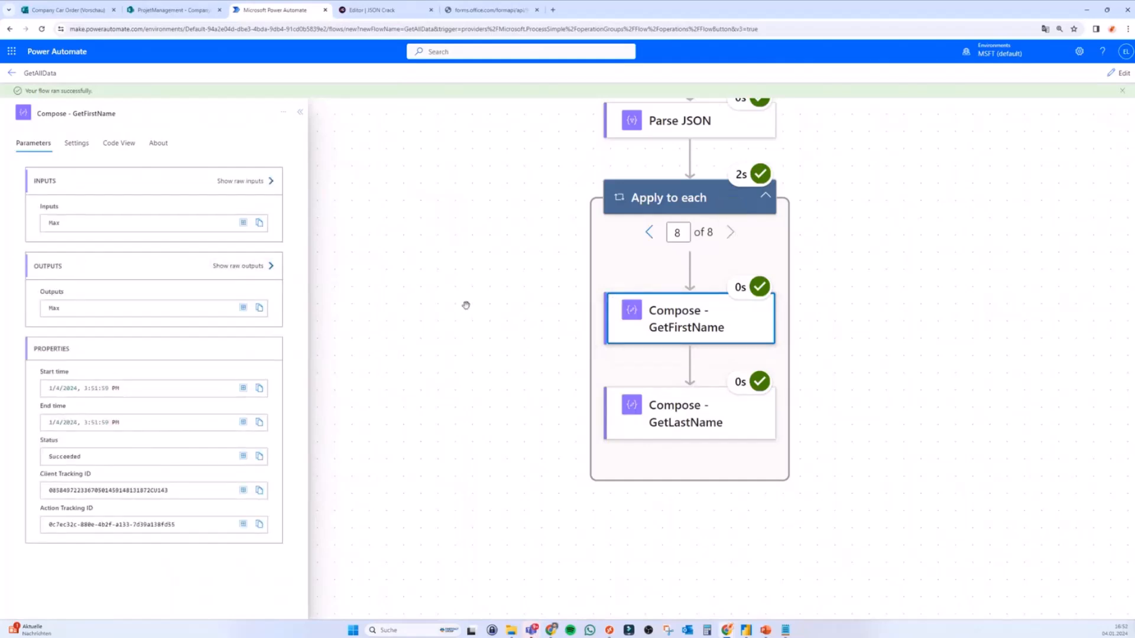
left_click(649, 232)
left_click(730, 232)
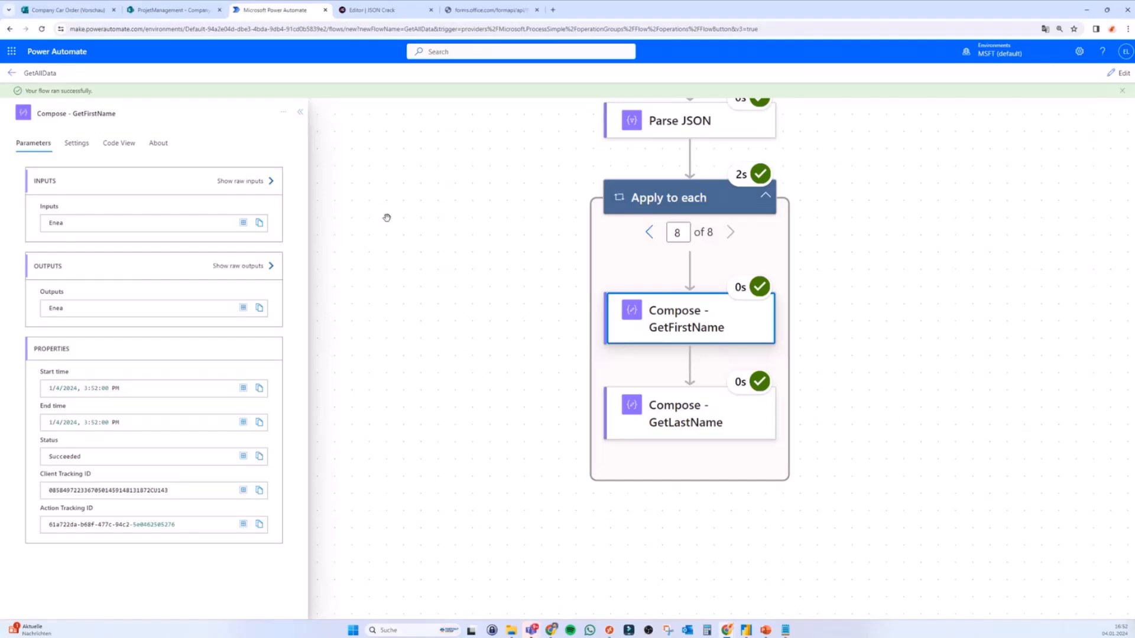
Step: Return the flow to edit mode and paste a copy of GetLastName below it
left_click(1117, 73)
left_click(690, 477)
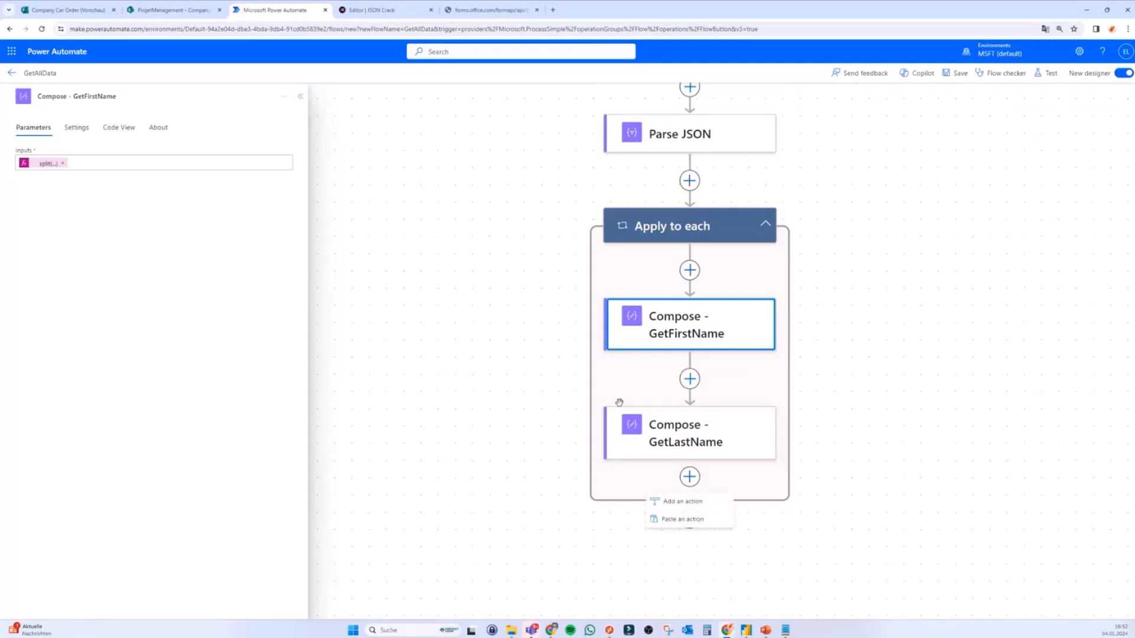
left_click(688, 523)
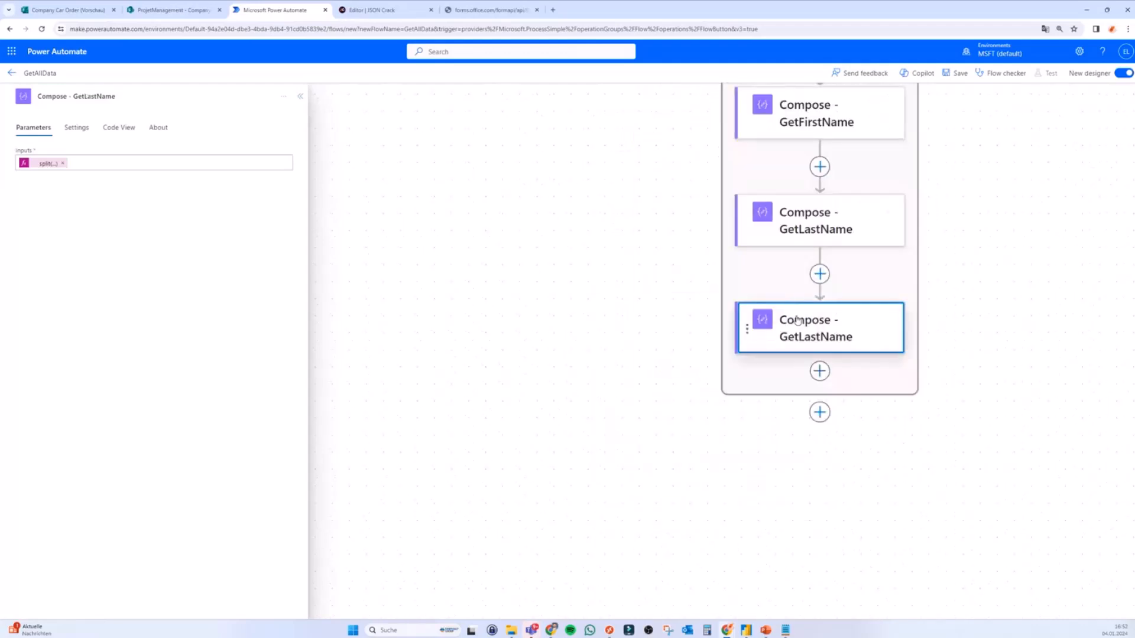
left_click(52, 164)
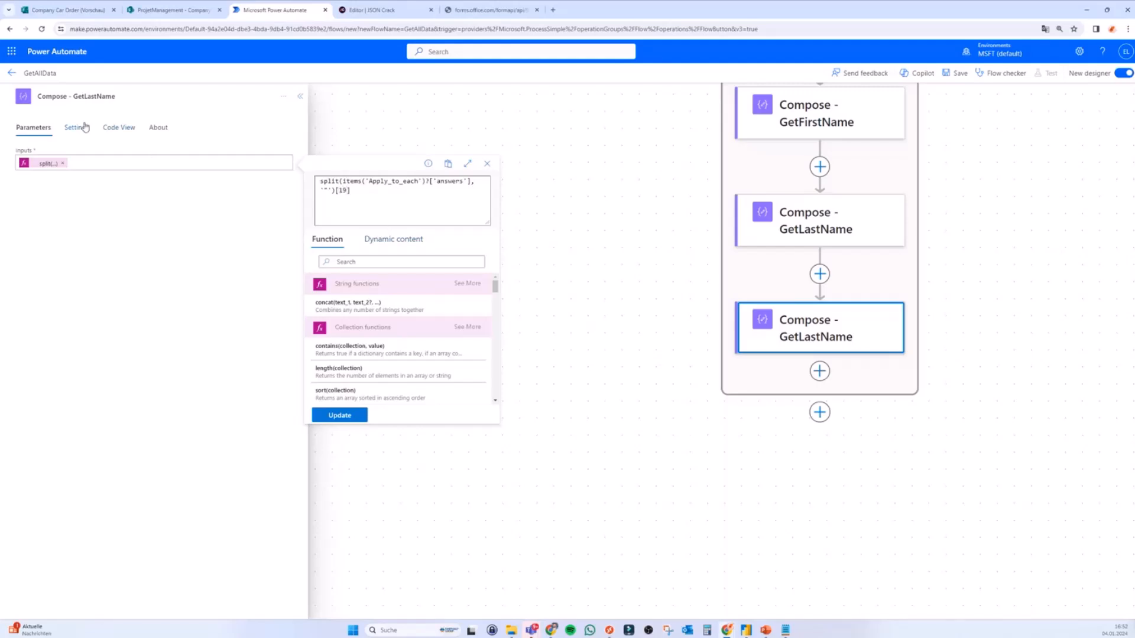
Step: Rename the copied step to Compose - EmployeeID after checking the CompanyCarOrder list columns
left_click(68, 95)
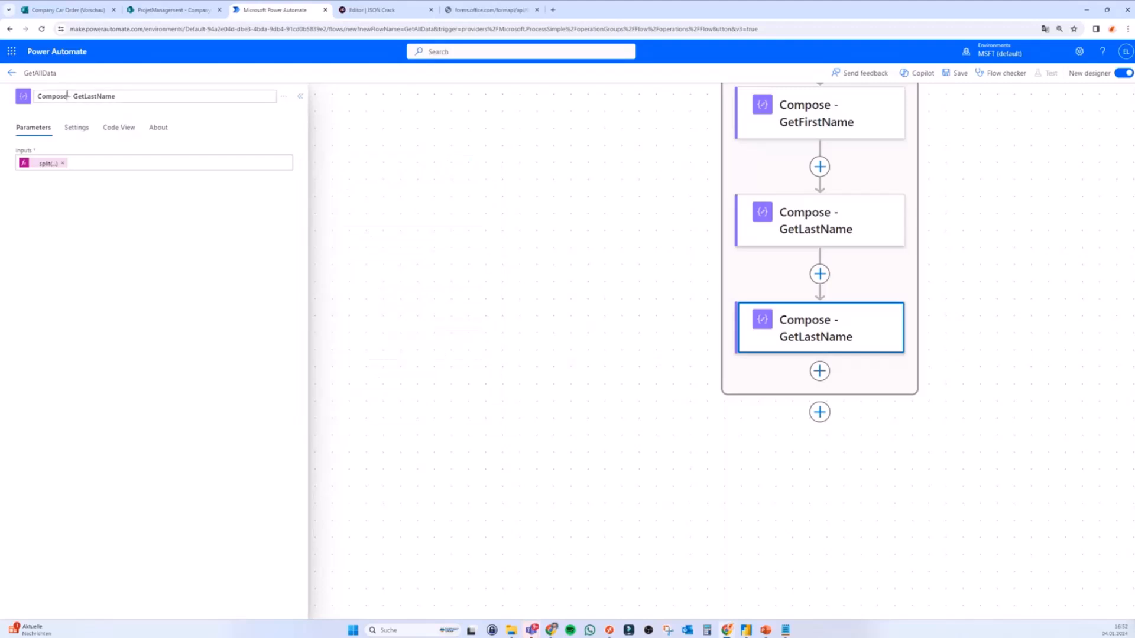
key("BackSpace")
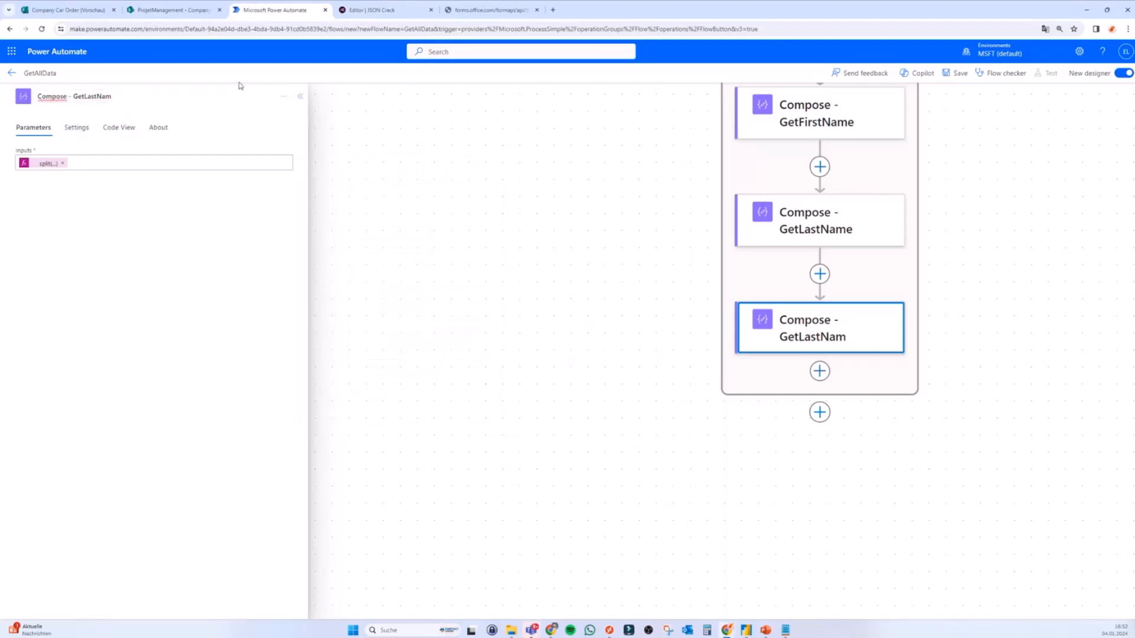
left_click(195, 10)
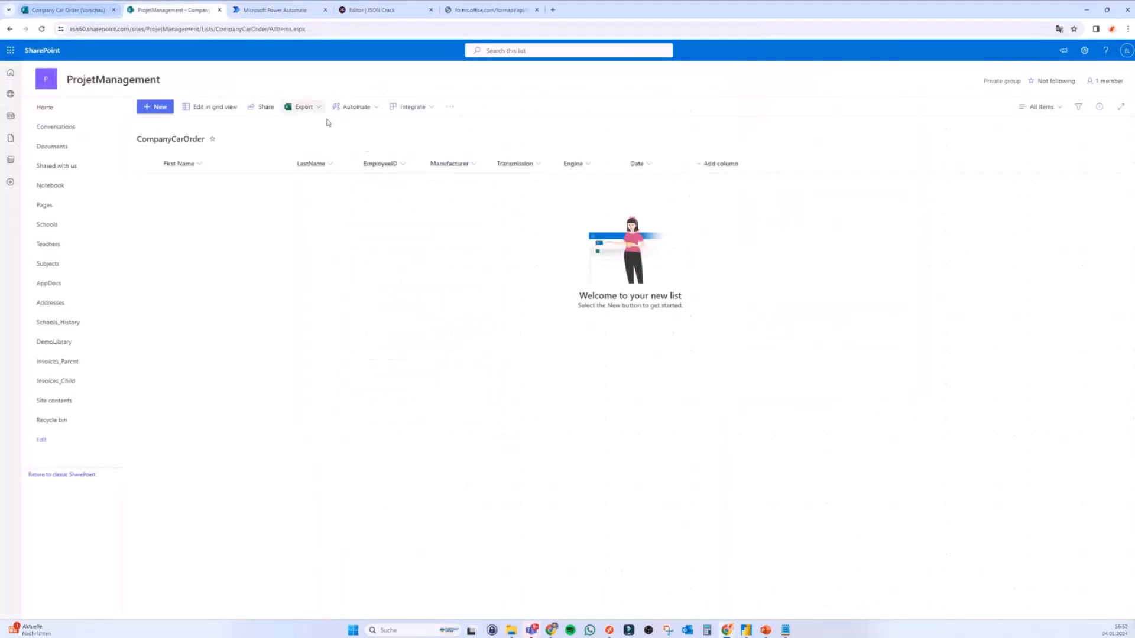
left_click(275, 9)
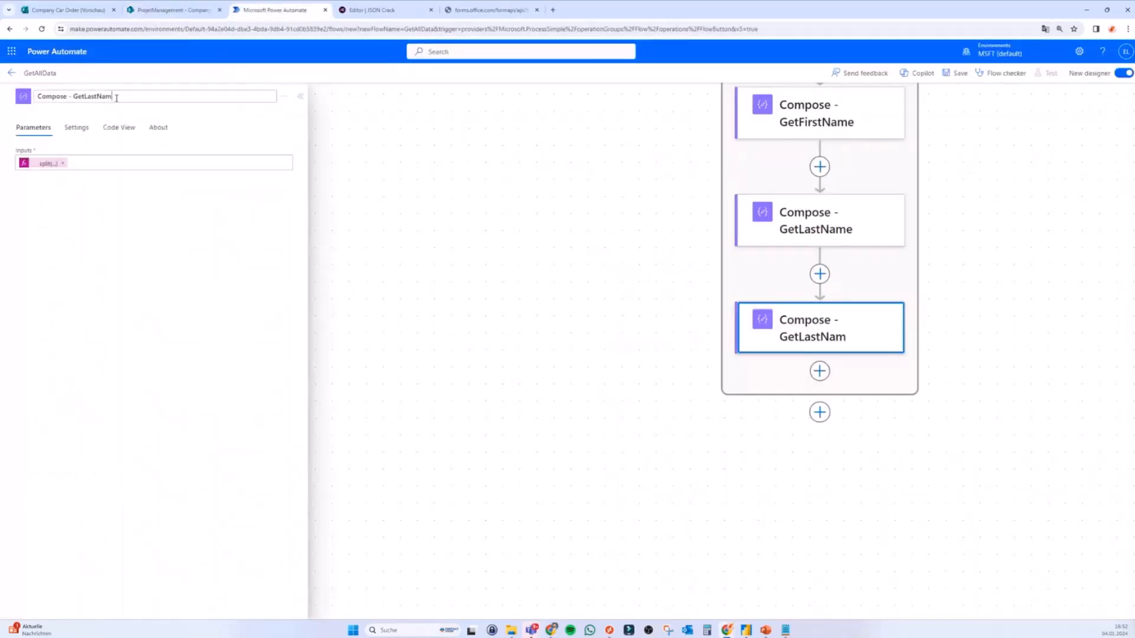
double_click(116, 98)
key("BackSpace")
type("Empl")
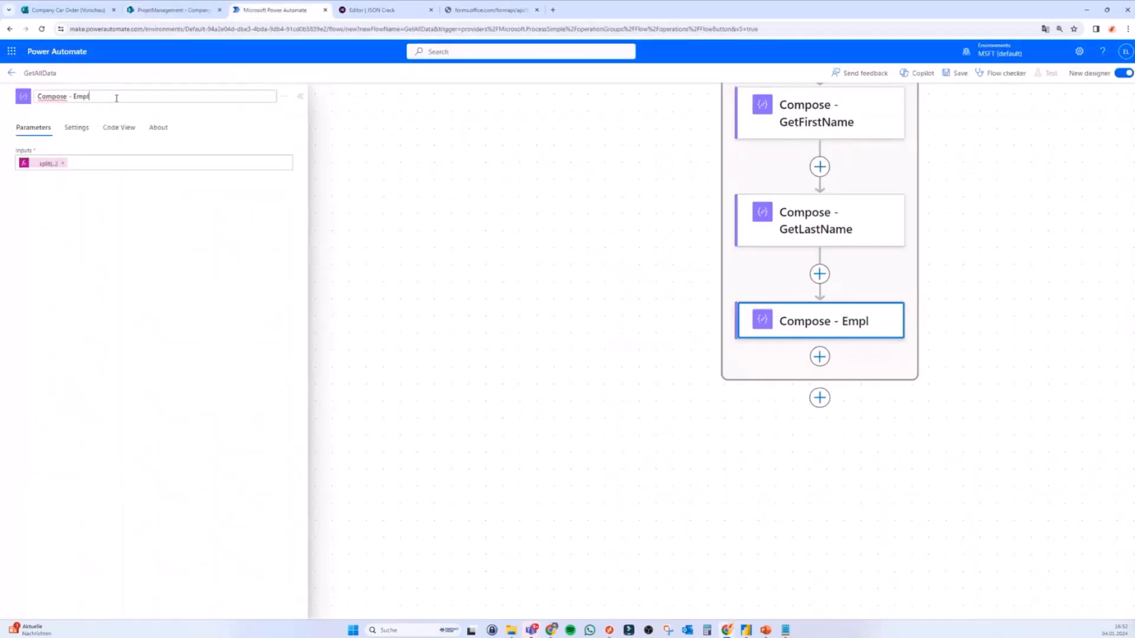
type("oyeeID")
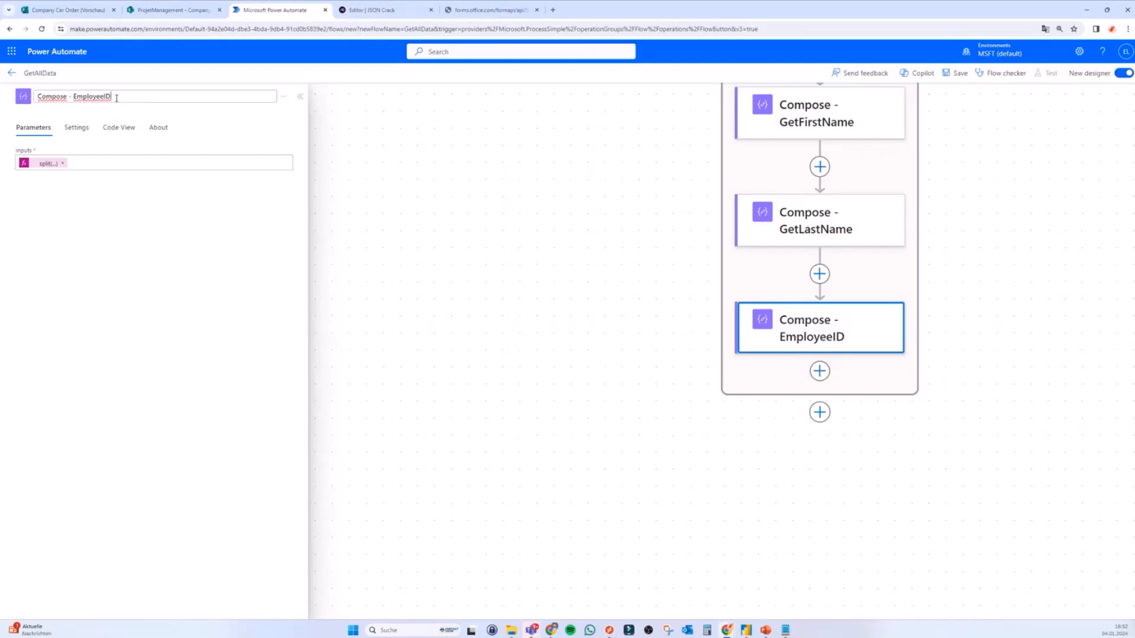
Step: Change the index in the step's split() expression to 19
left_click(47, 165)
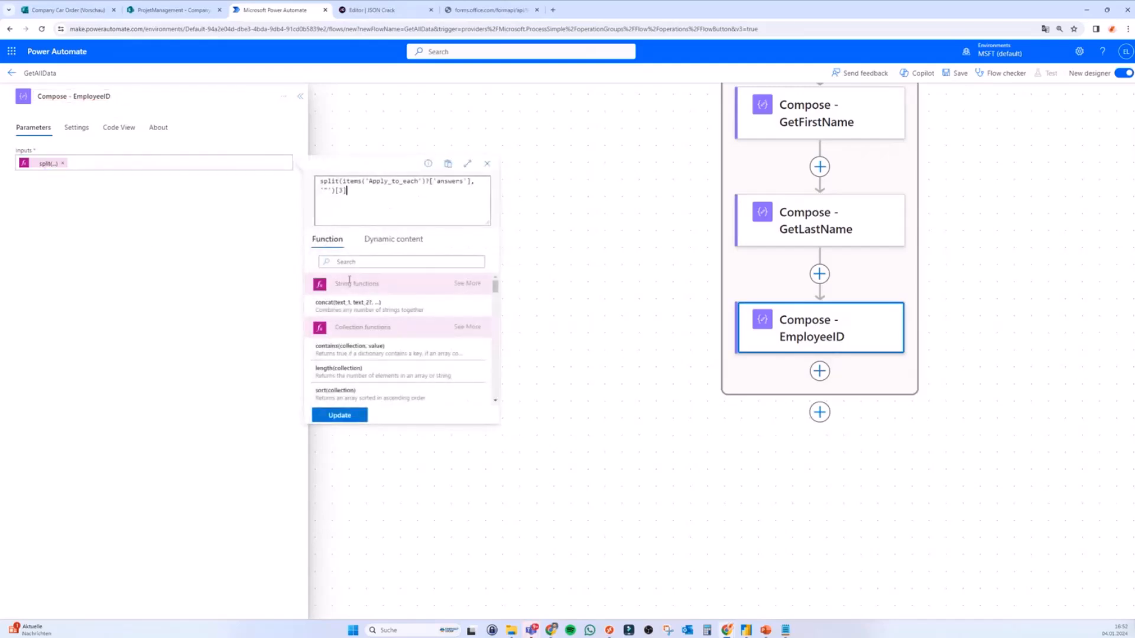
type("19")
left_click(340, 416)
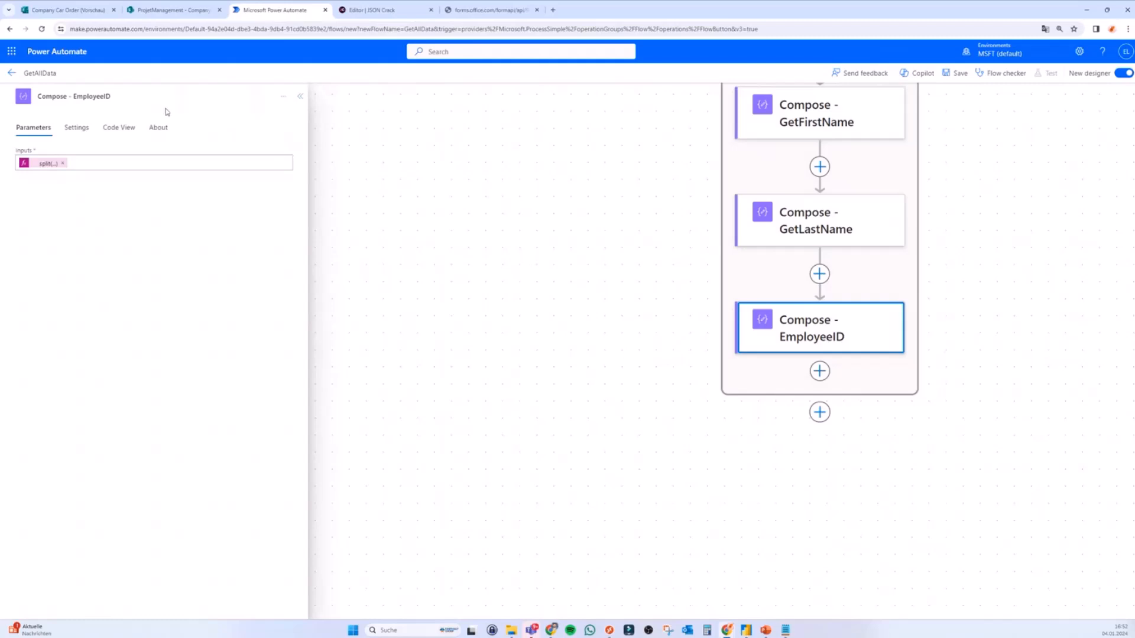
Step: Recheck the SharePoint list columns and bring the whole Apply to each loop into view
left_click(171, 10)
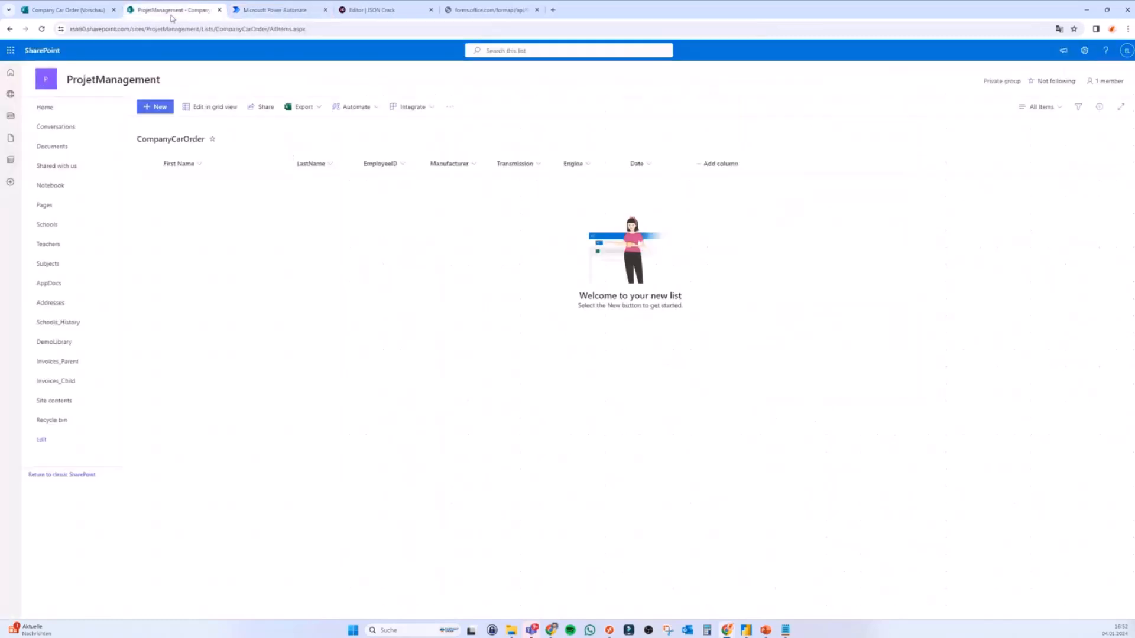
left_click(284, 9)
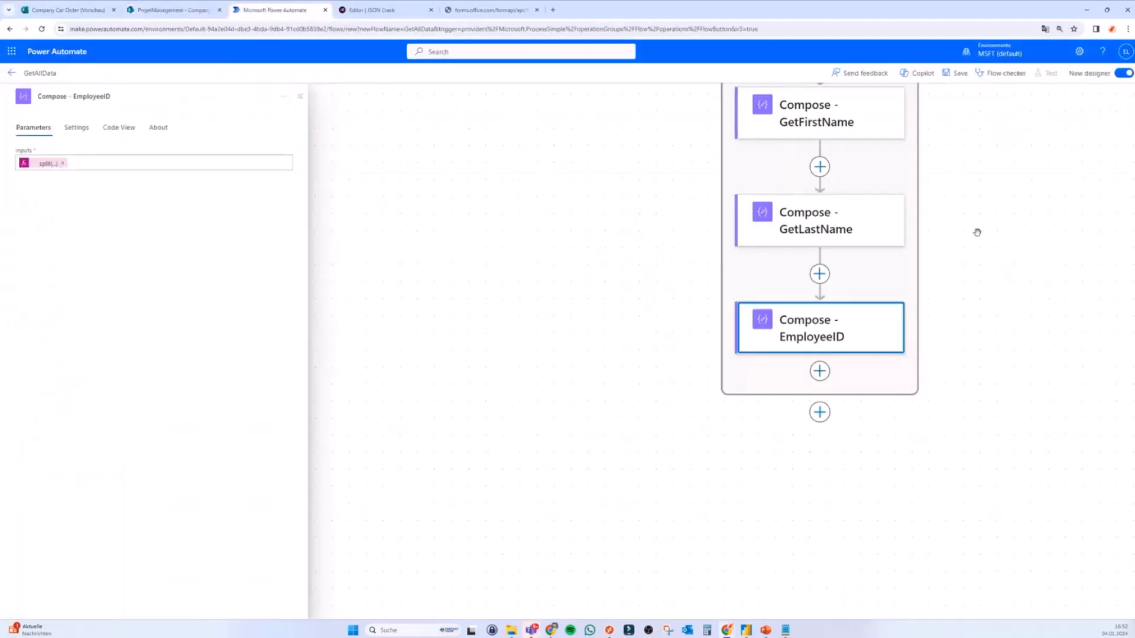
scroll(1000, 190, "up", 1)
left_click_drag(1000, 190, 922, 216)
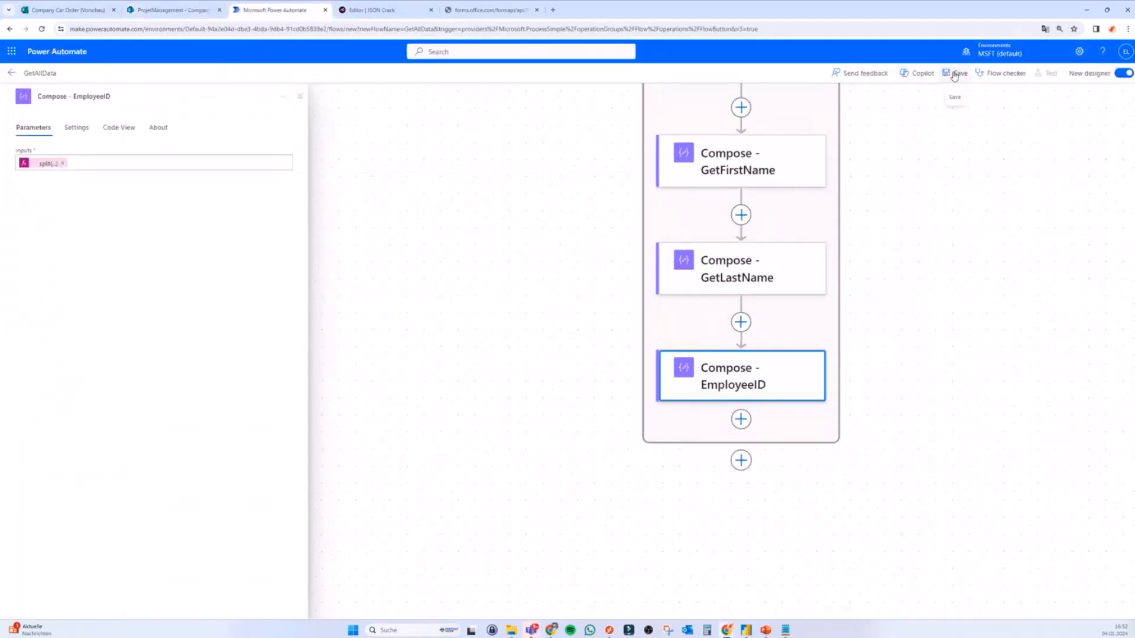
left_click(746, 427)
scroll(927, 354, "up", 3)
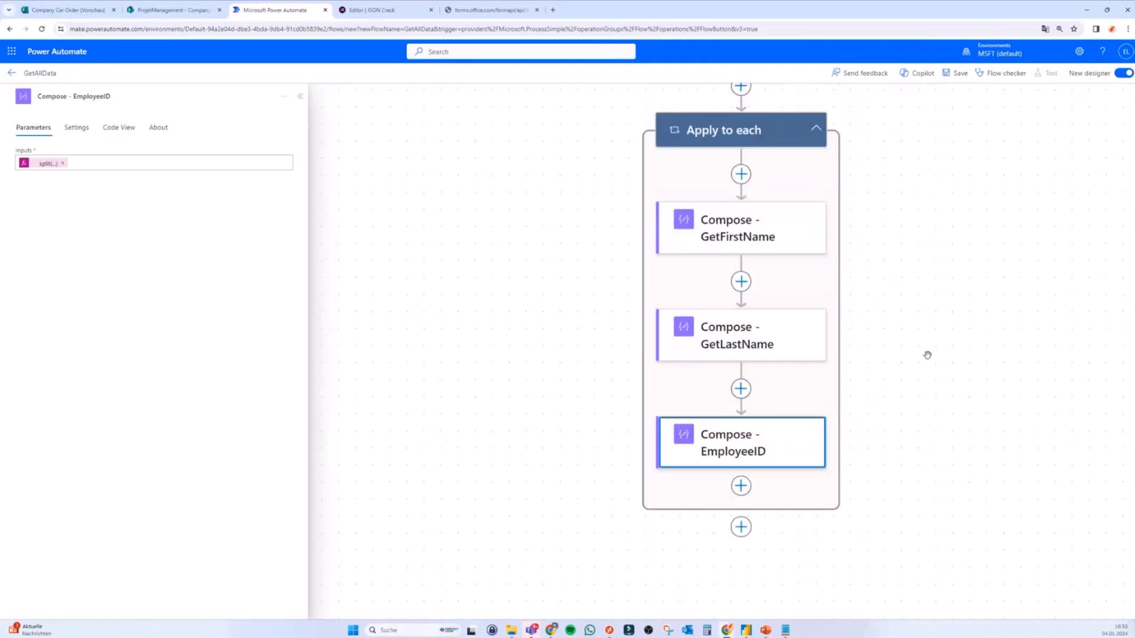
Step: Add a SharePoint Create item action after the EmployeeID step
left_click(741, 486)
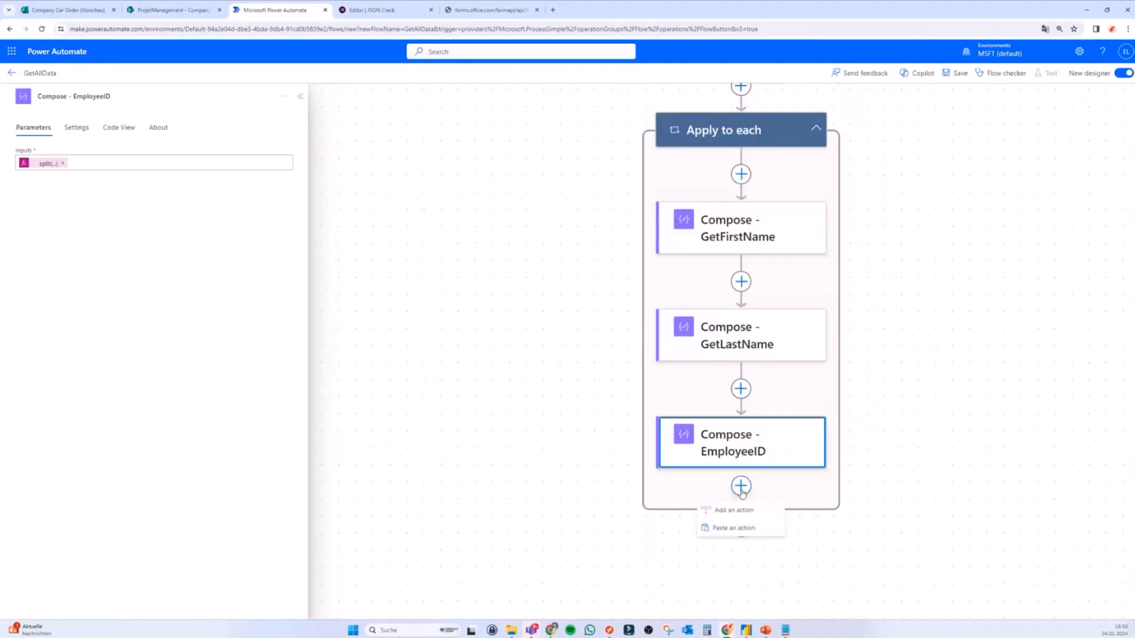
left_click(739, 510)
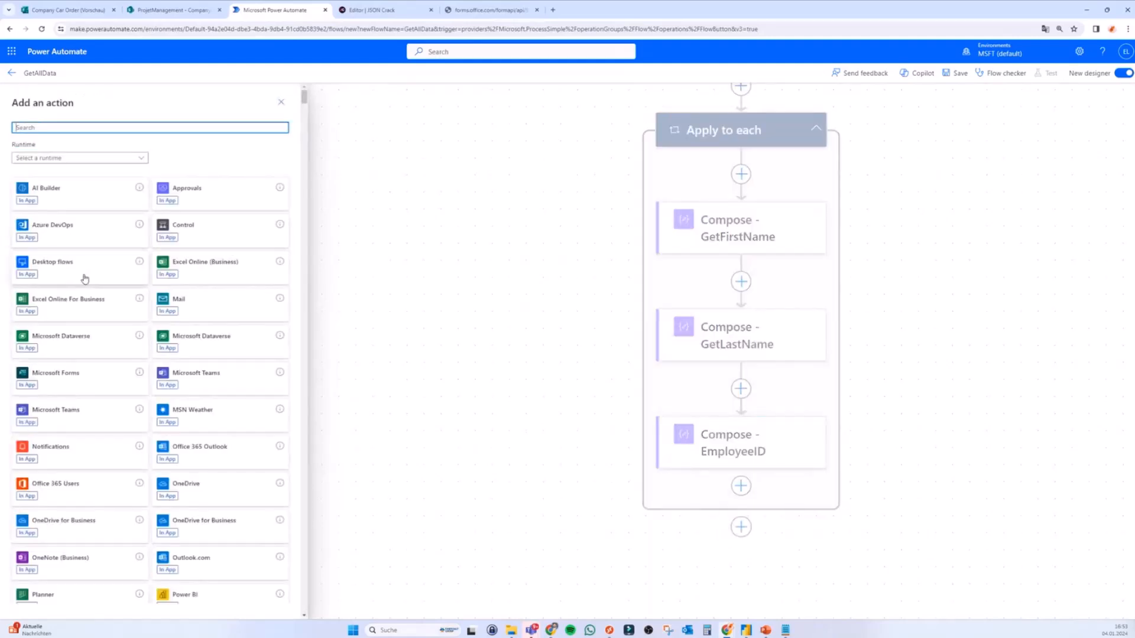
scroll(71, 435, "down", 3)
scroll(71, 436, "up", 3)
type("create item")
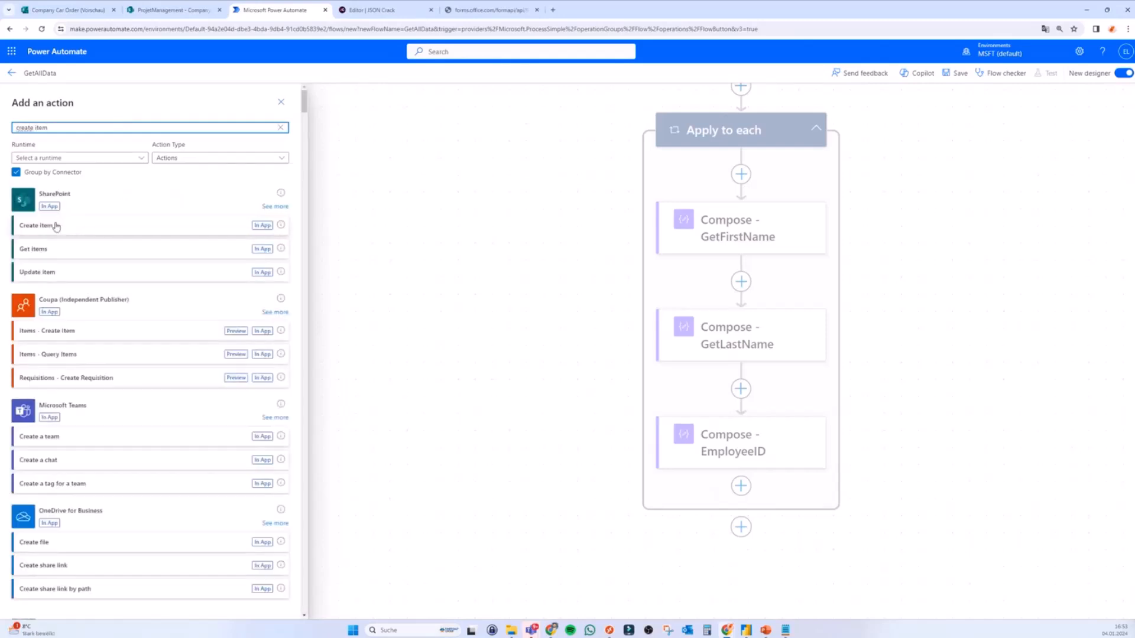
left_click(68, 227)
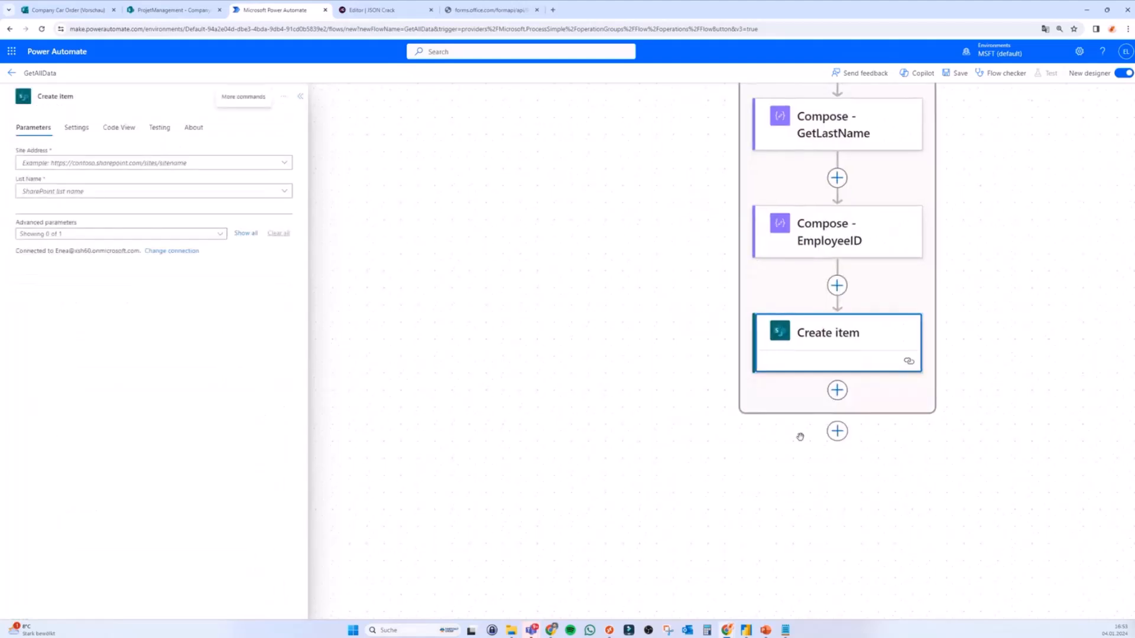
Step: Set Create item to site ProjetManagement and list CompanyCarOrder, showing all advanced column fields
left_click(152, 164)
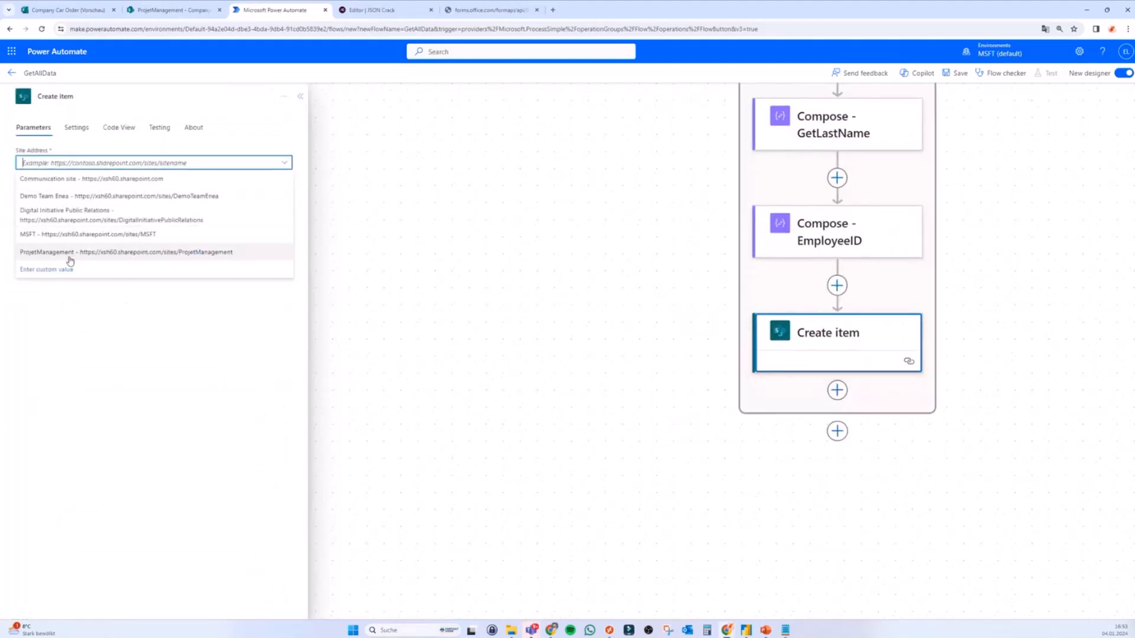
left_click(69, 257)
left_click(132, 191)
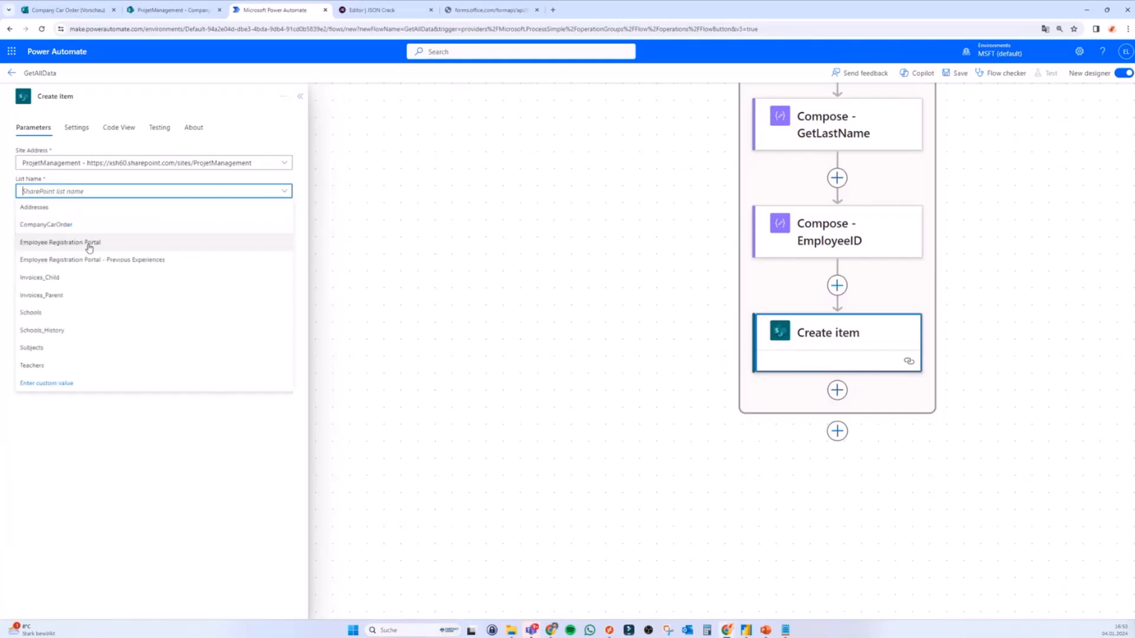
left_click(62, 225)
left_click(242, 234)
left_click(244, 233)
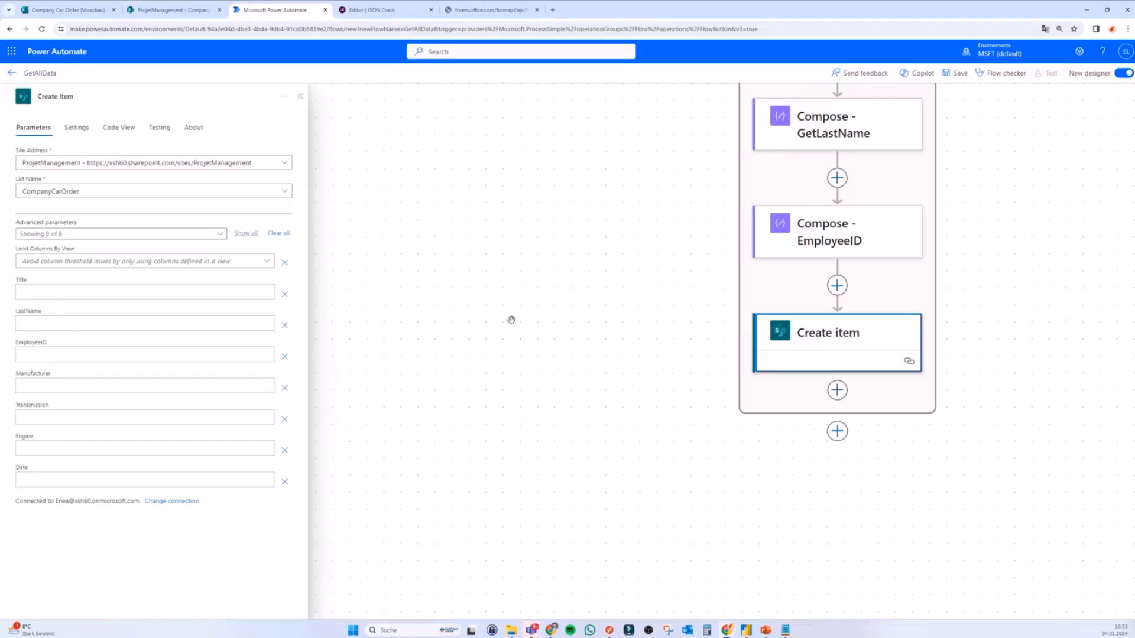
scroll(687, 329, "up", 2)
scroll(650, 335, "up", 3)
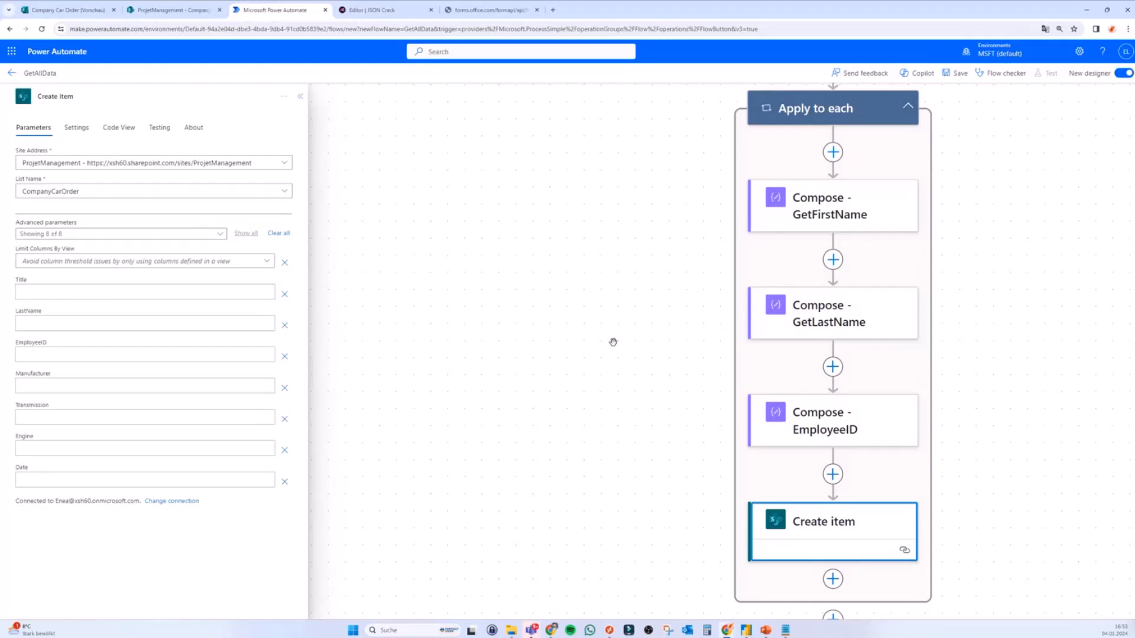
scroll(613, 342, "down", 1)
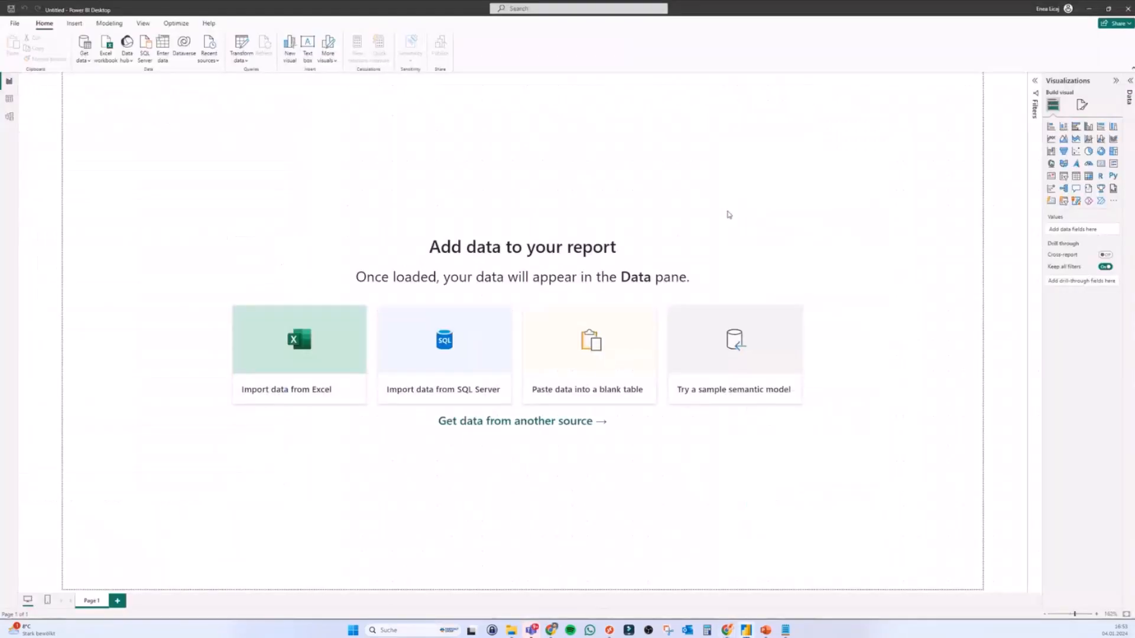
Step: Open and close Power BI's Get data source list, then bring the Chrome window forward
left_click(84, 58)
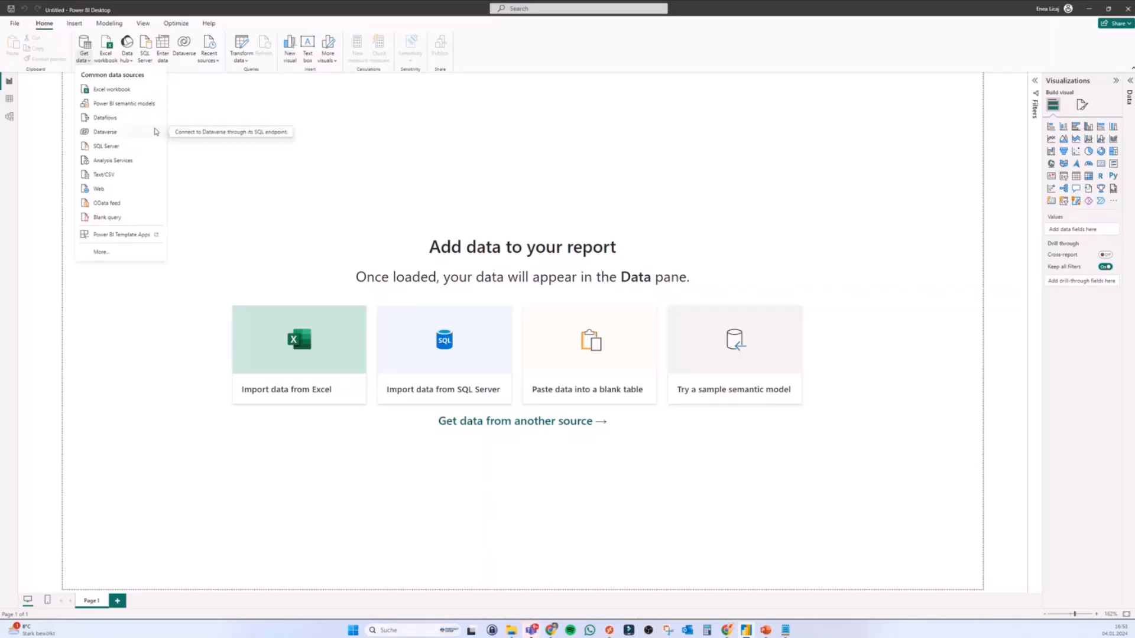
left_click(725, 630)
left_click(606, 515)
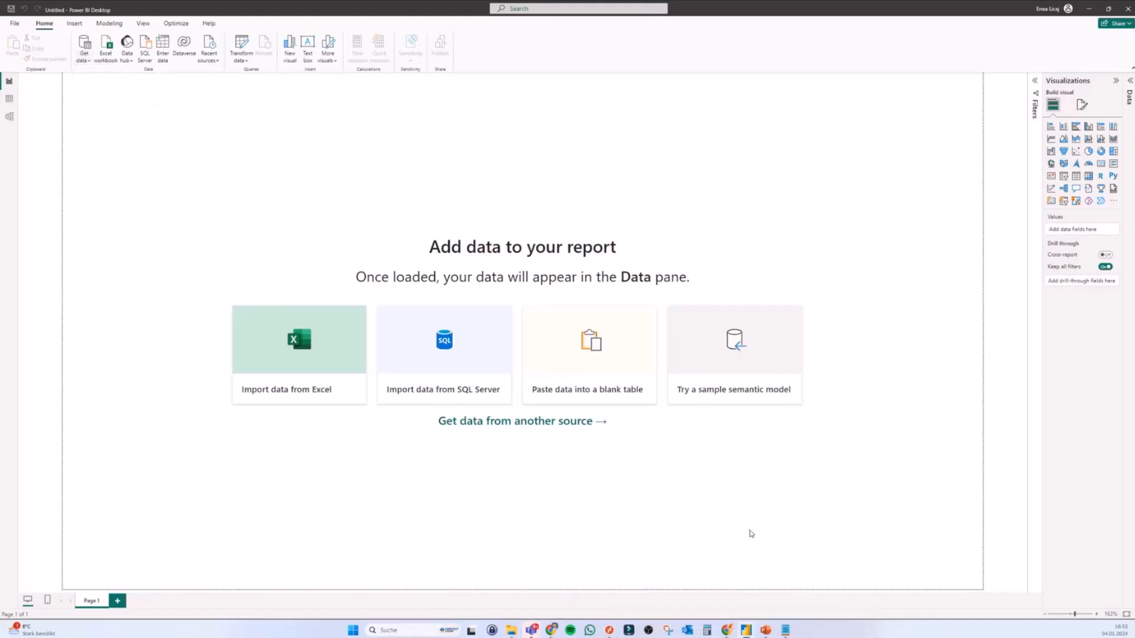
left_click(726, 631)
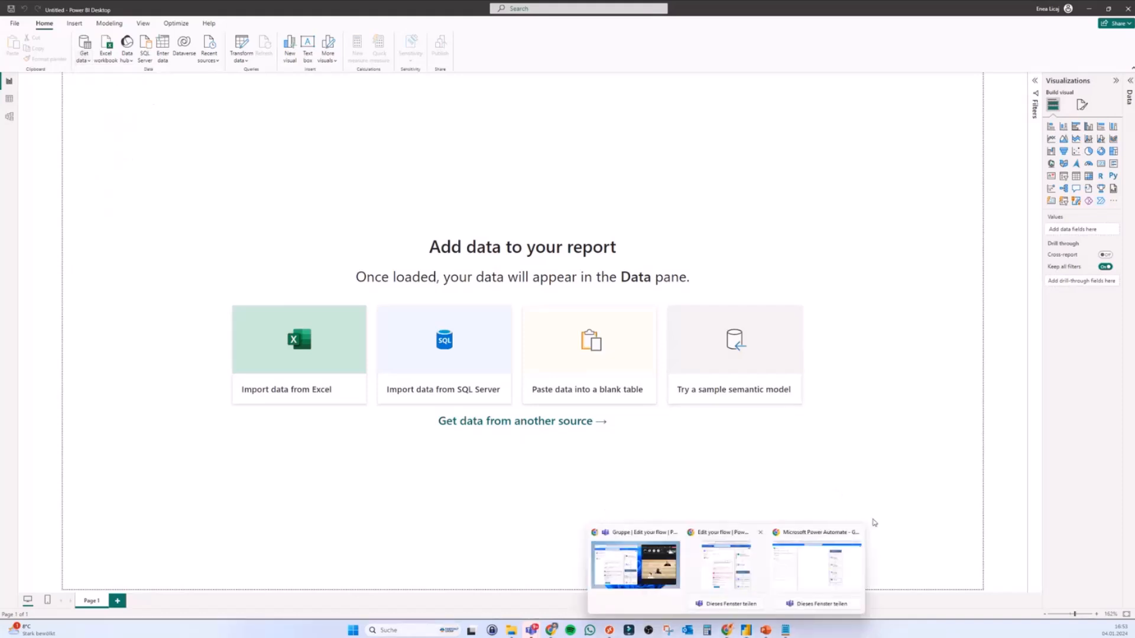
left_click(817, 565)
Step: Create a Forms for Excel file named test in the ProjetManagement Documents library
left_click(170, 14)
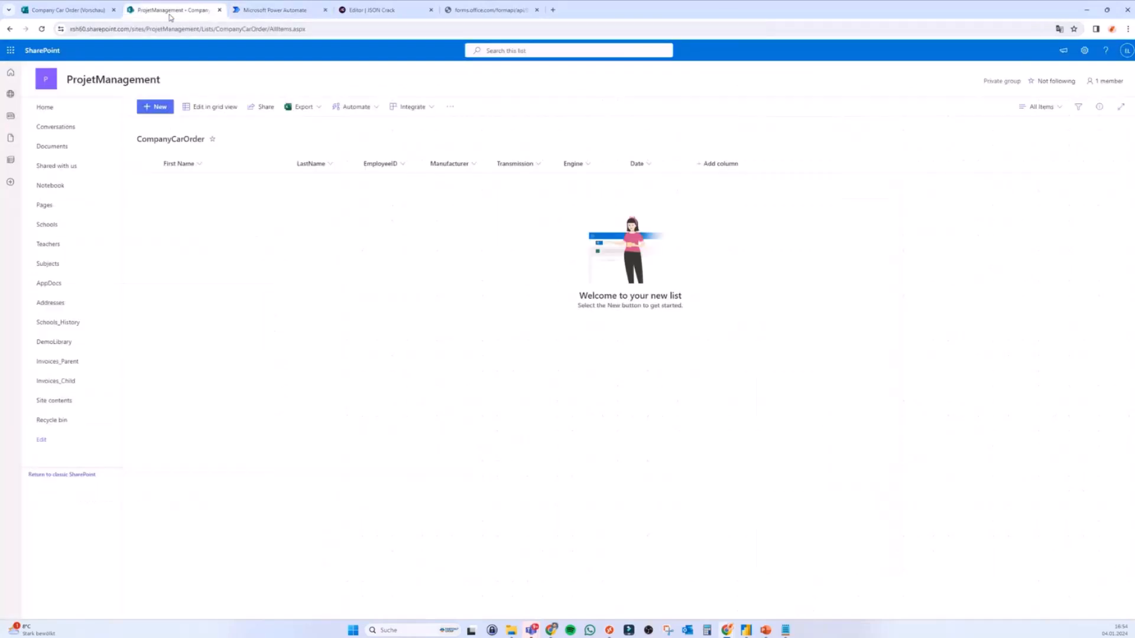
left_click(68, 145)
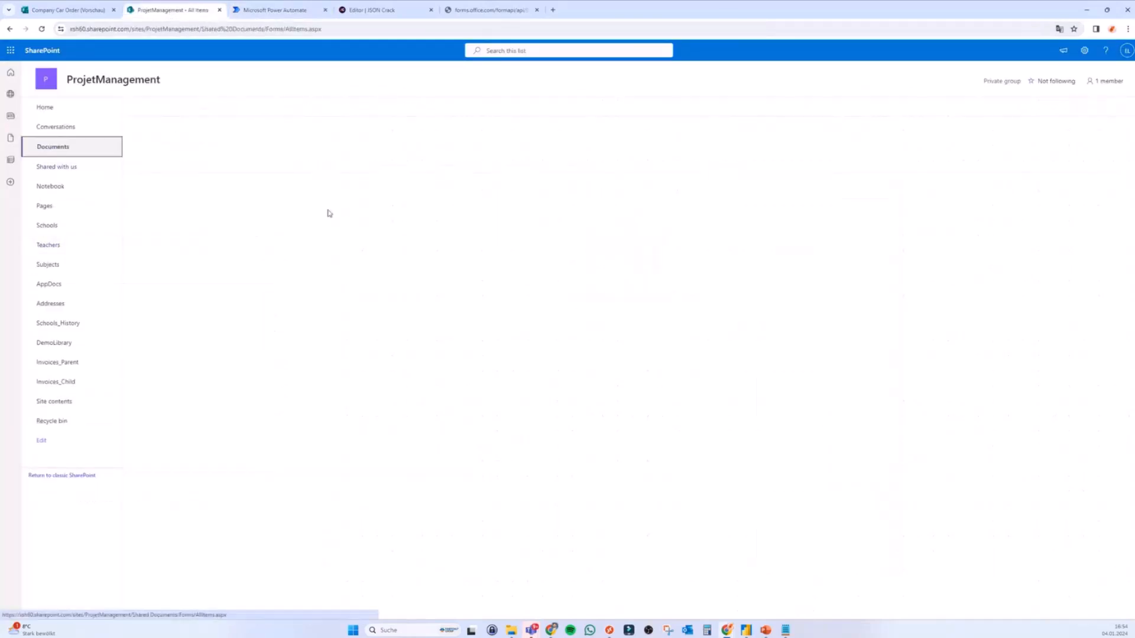
left_click(157, 106)
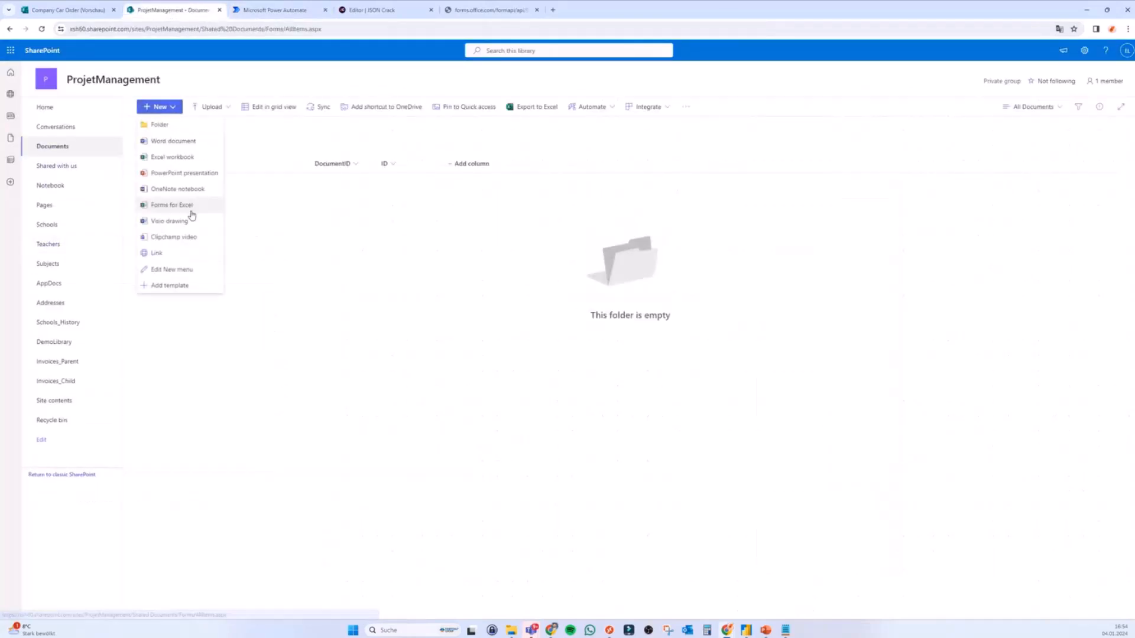
left_click(185, 206)
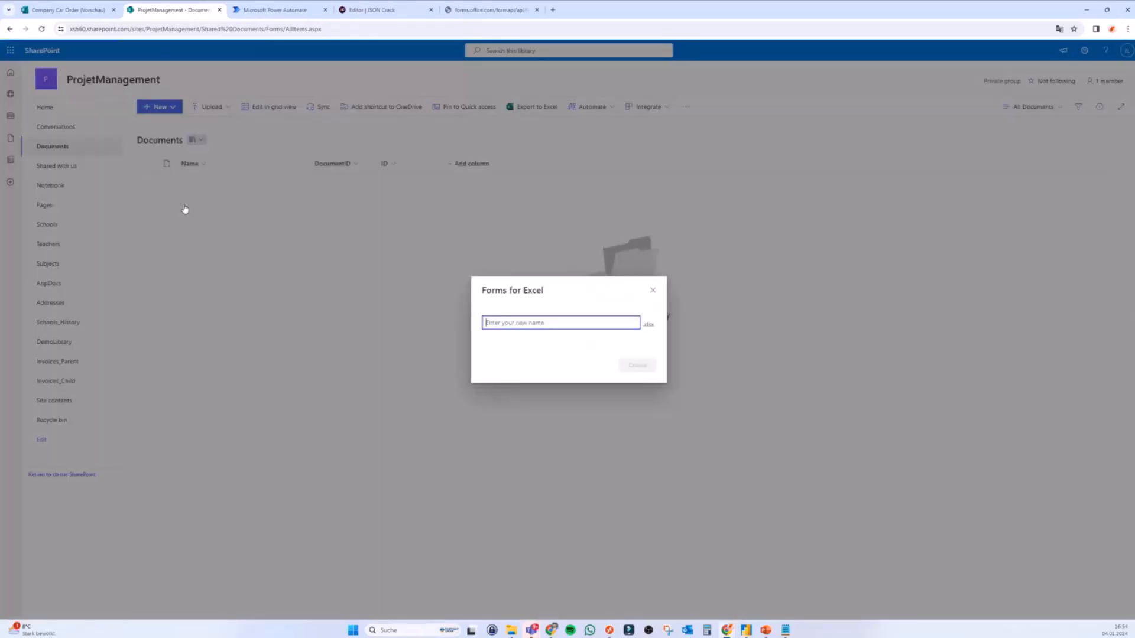
type("test")
left_click(637, 365)
Step: Check the Documents library, then switch to the blank test form editor
left_click(189, 12)
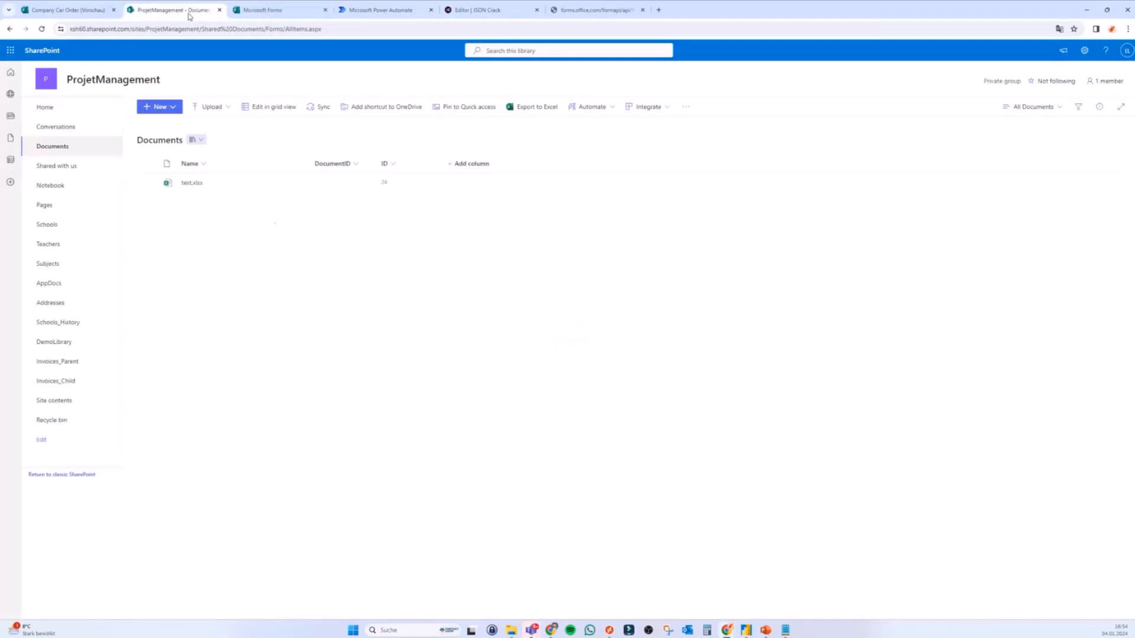
left_click(246, 13)
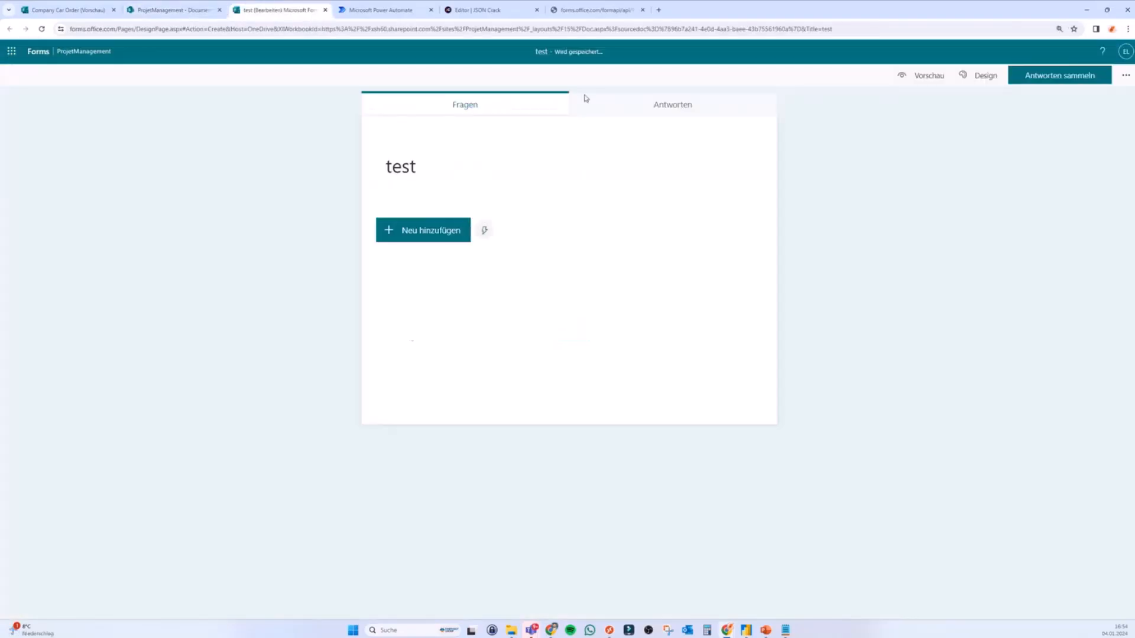
left_click(172, 10)
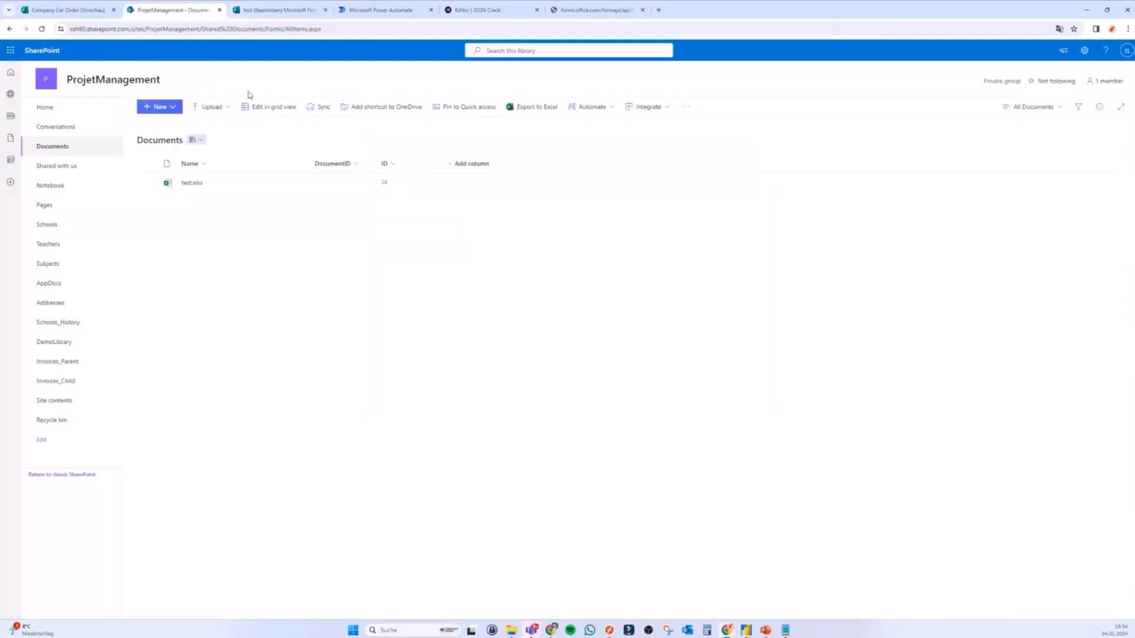
mouse_move(199, 187)
left_click(275, 12)
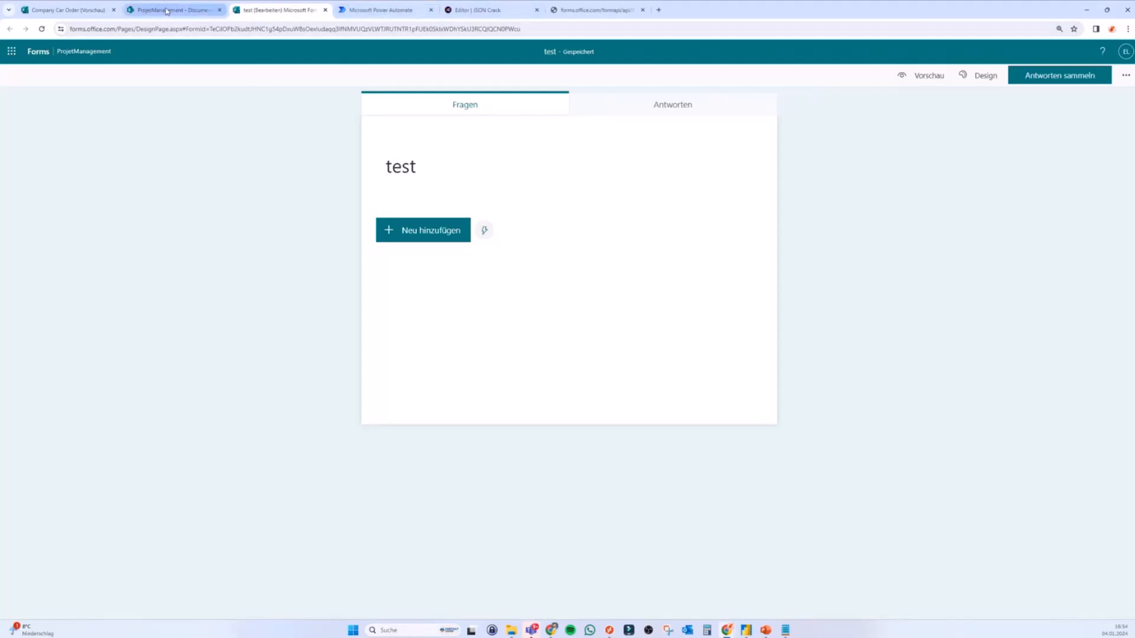
Step: Preview the Company Car Order form, then return to editing it
left_click(67, 9)
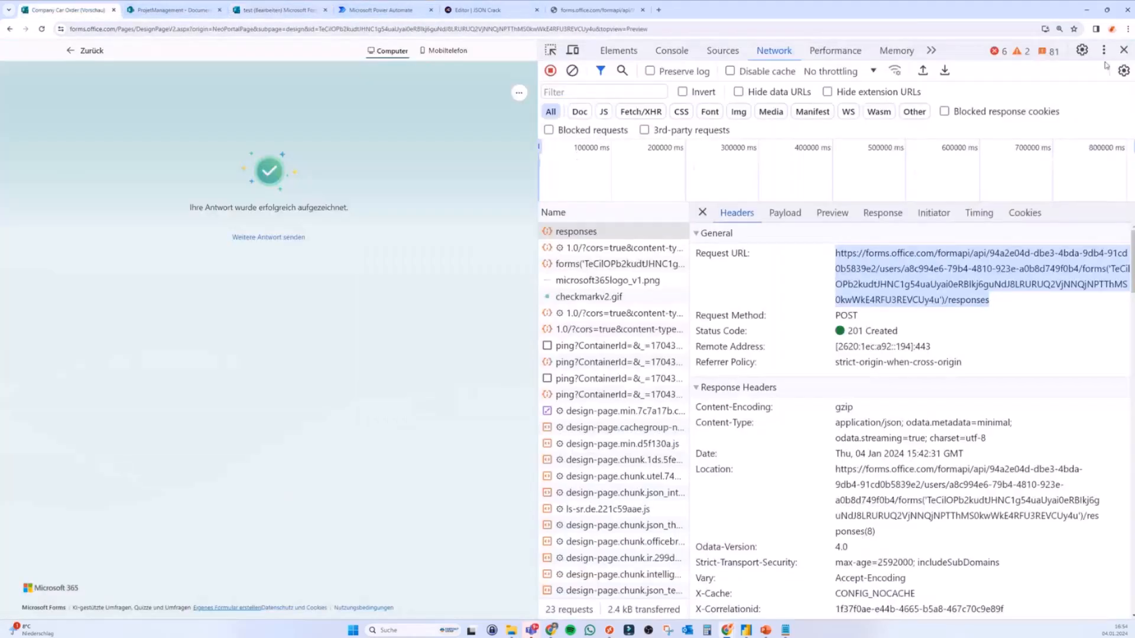
left_click(73, 58)
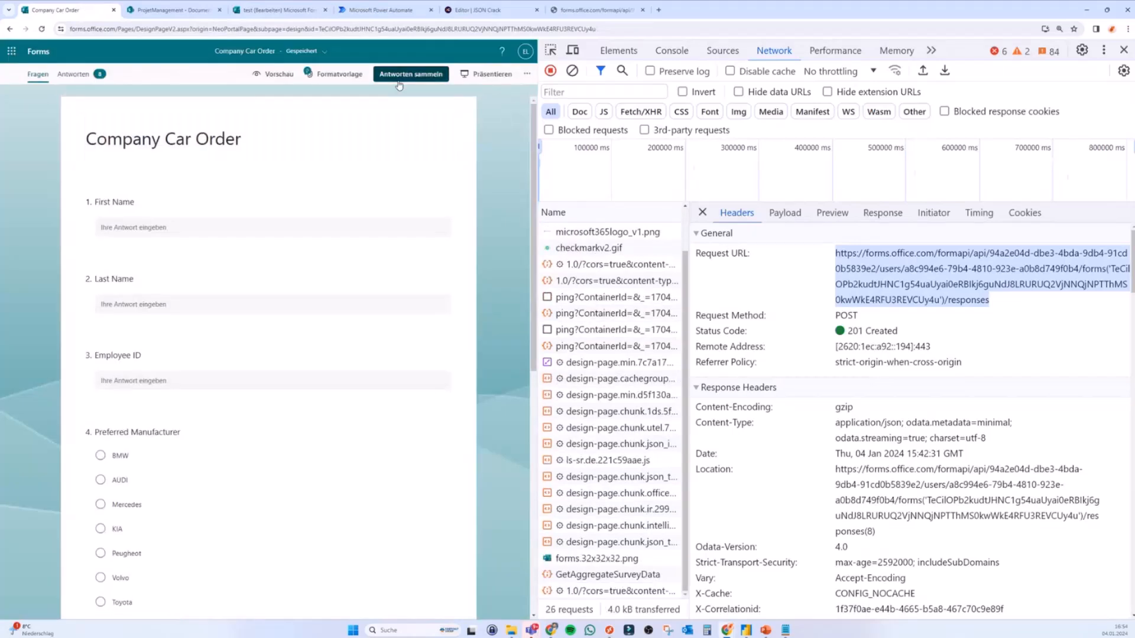
left_click(278, 74)
left_click(218, 225)
left_click(89, 50)
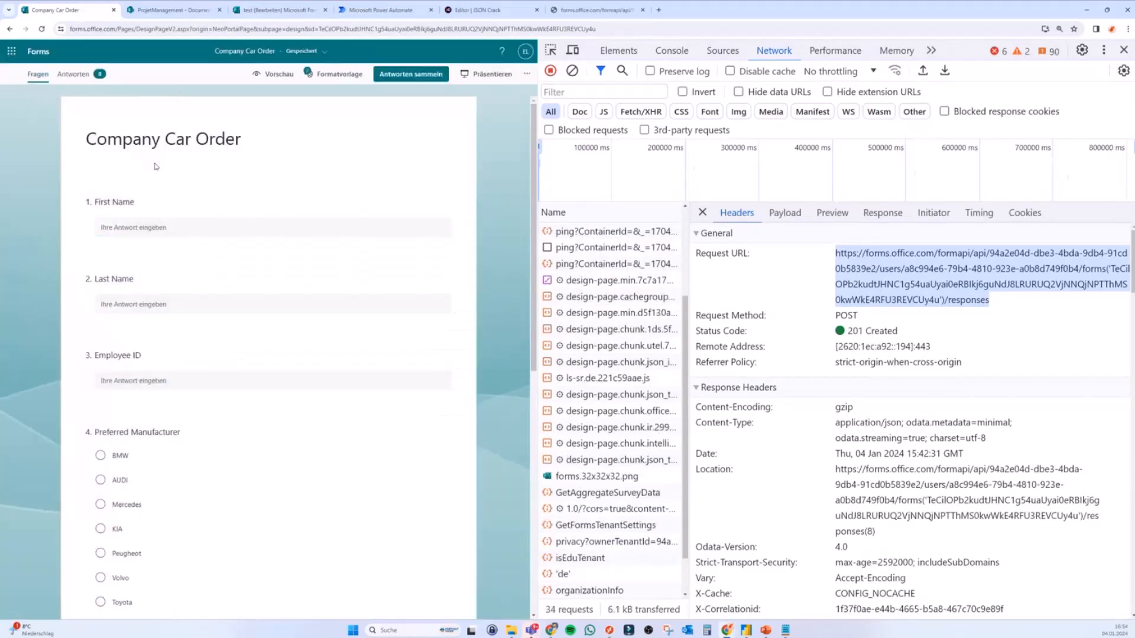
Step: Export the responses to Excel with a cleared network log and select the DownloadExcelFile request URL
left_click(71, 82)
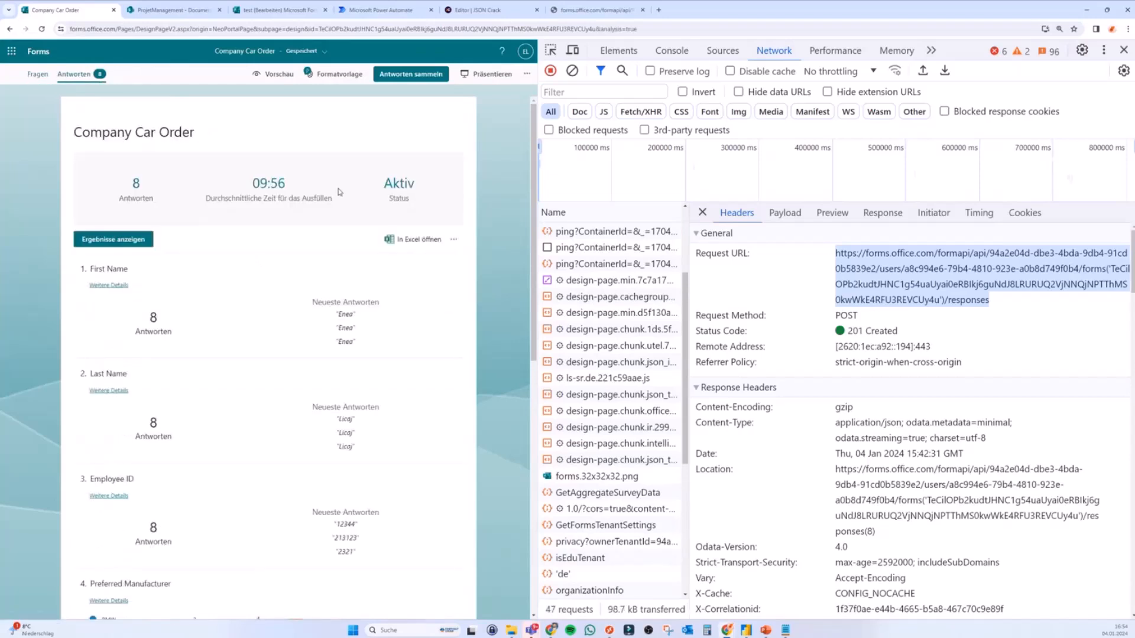
left_click(572, 71)
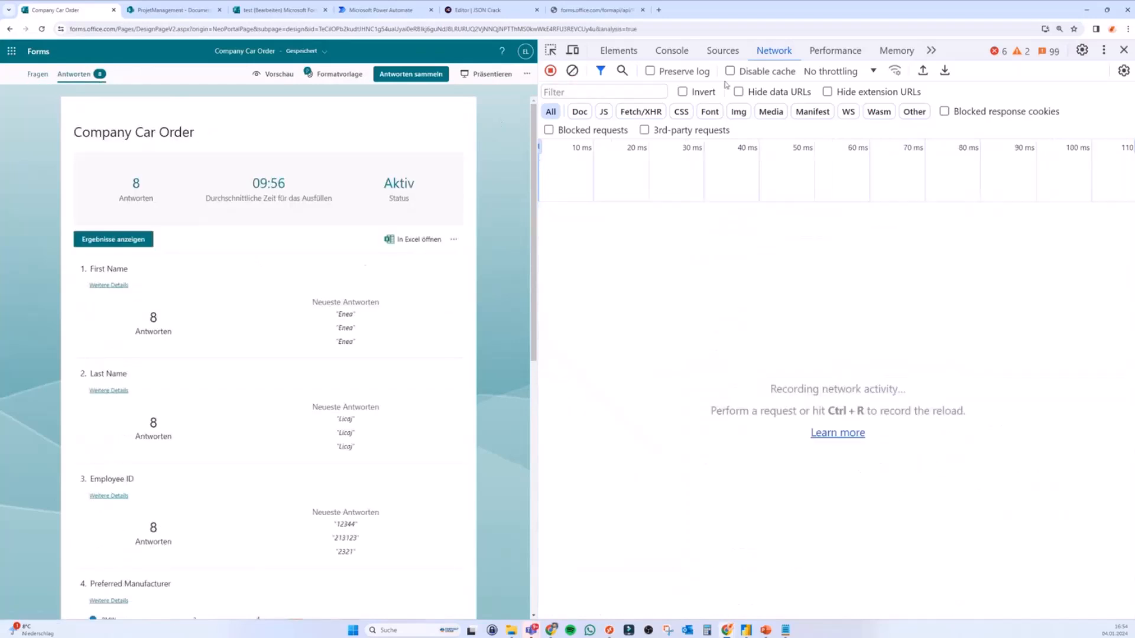
left_click(419, 241)
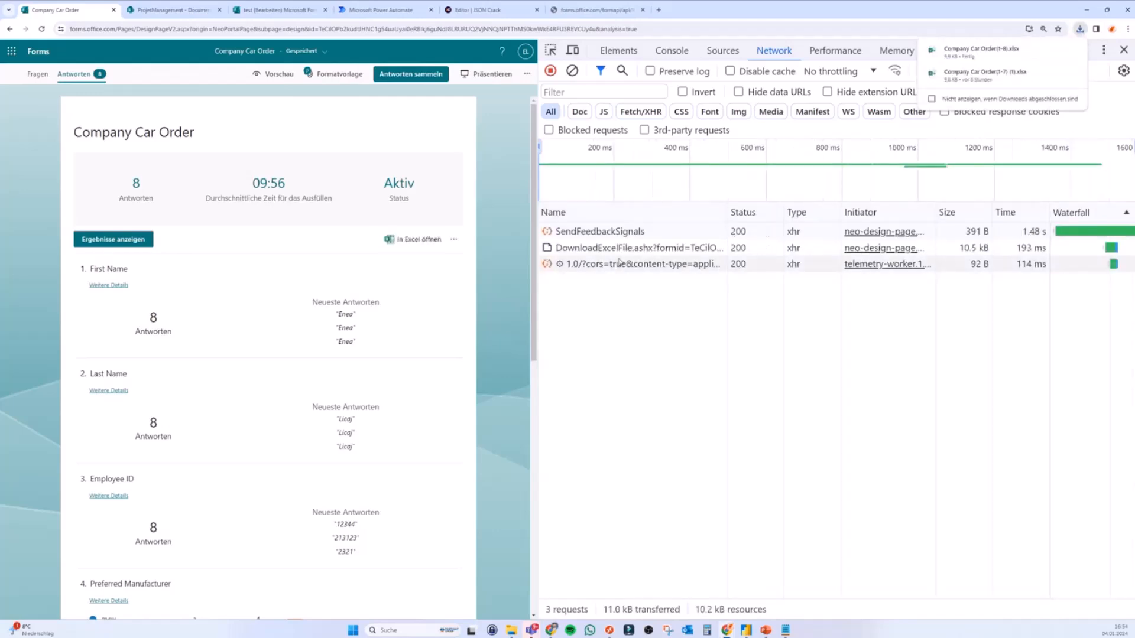
left_click(642, 248)
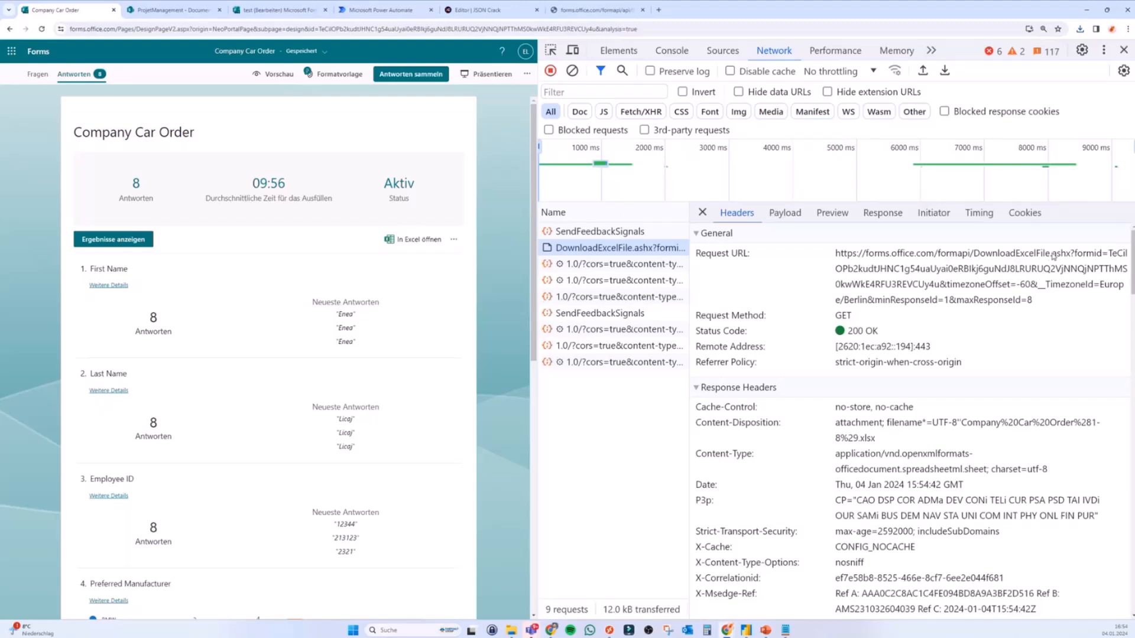
left_click_drag(1041, 302, 837, 254)
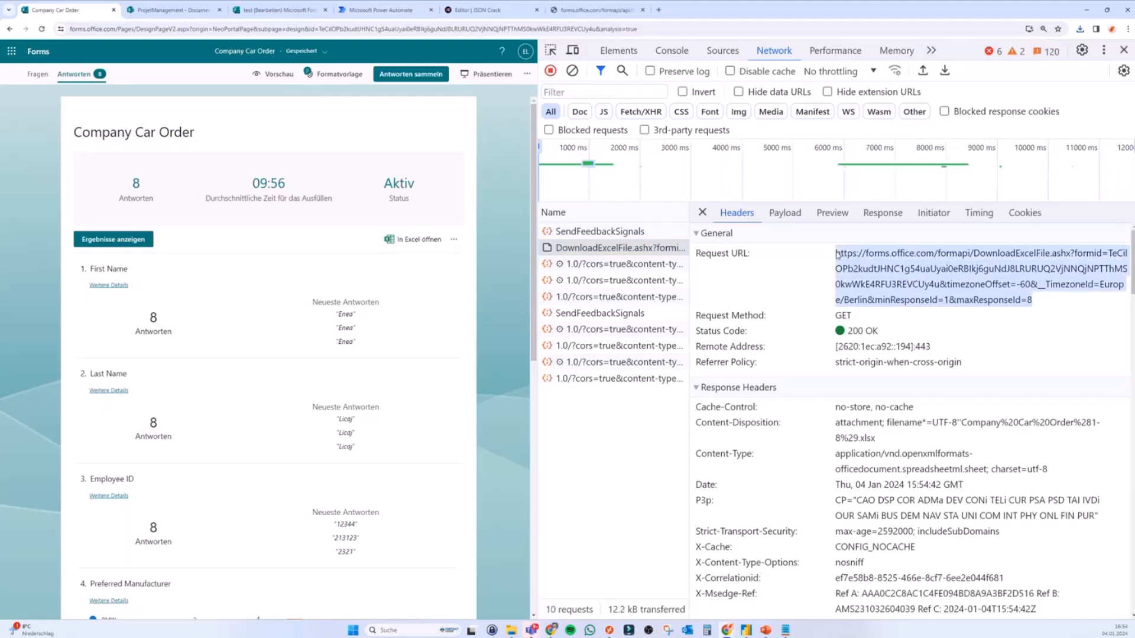
Step: Select the raw JSON page address, check downloads, and open Power BI's common data sources
left_click(600, 11)
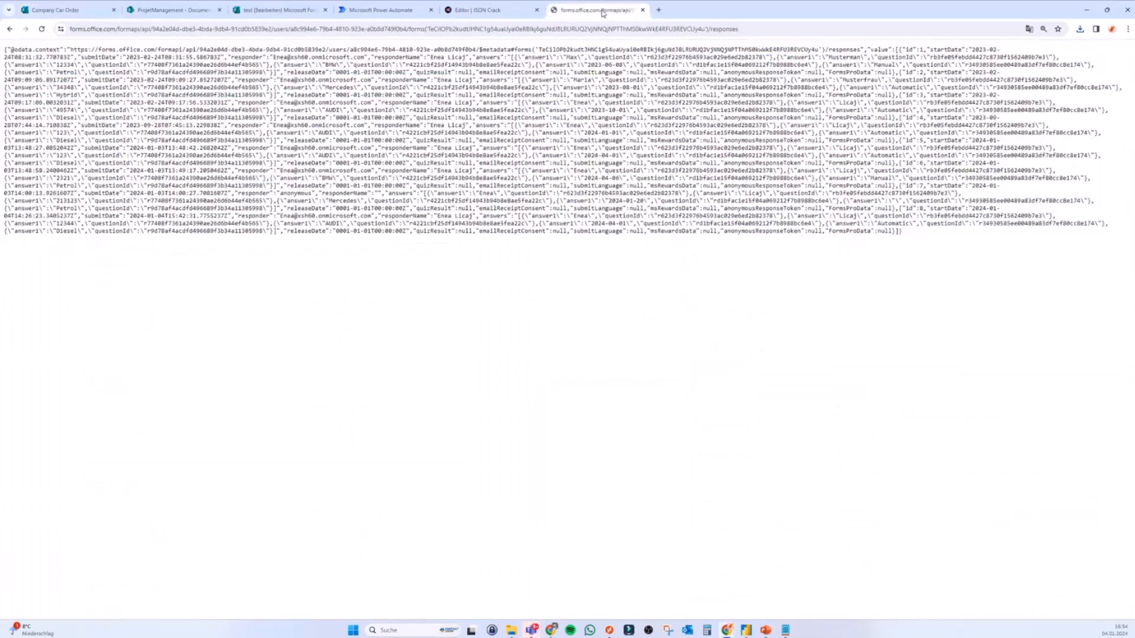
left_click(604, 28)
left_click(1080, 28)
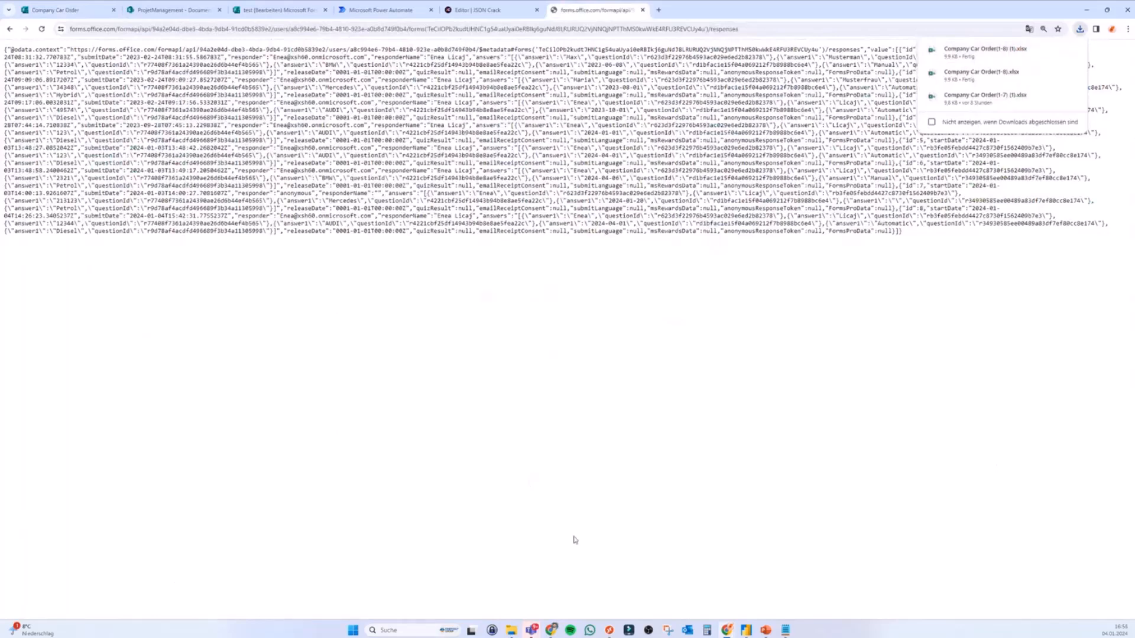
left_click(746, 630)
left_click(86, 59)
left_click(112, 190)
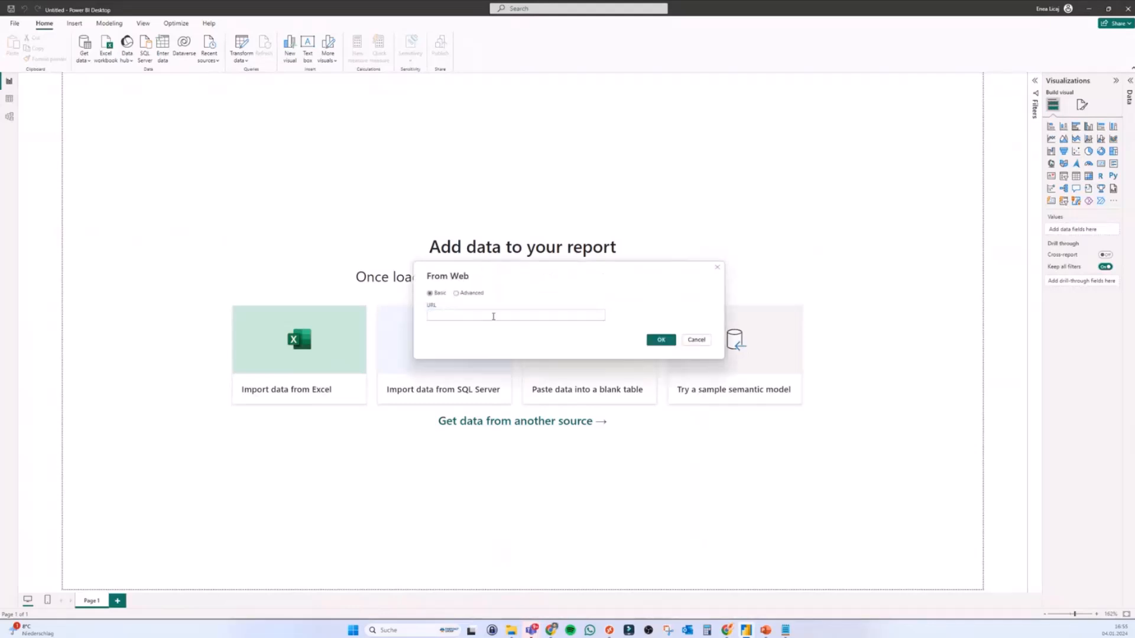
key("ctrl+v")
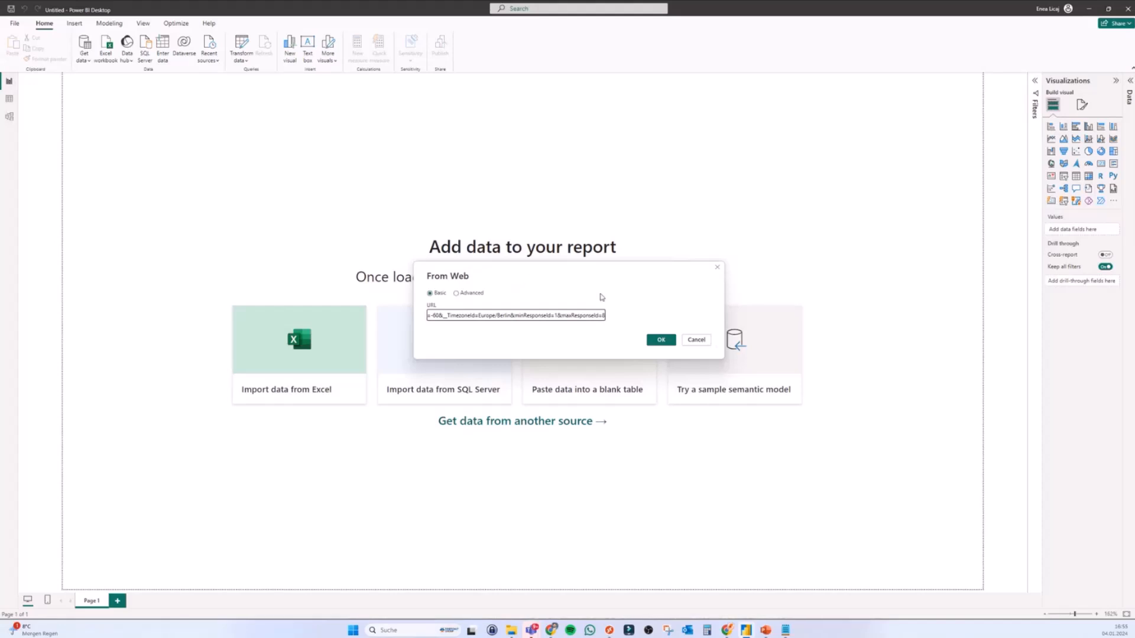
left_click(696, 340)
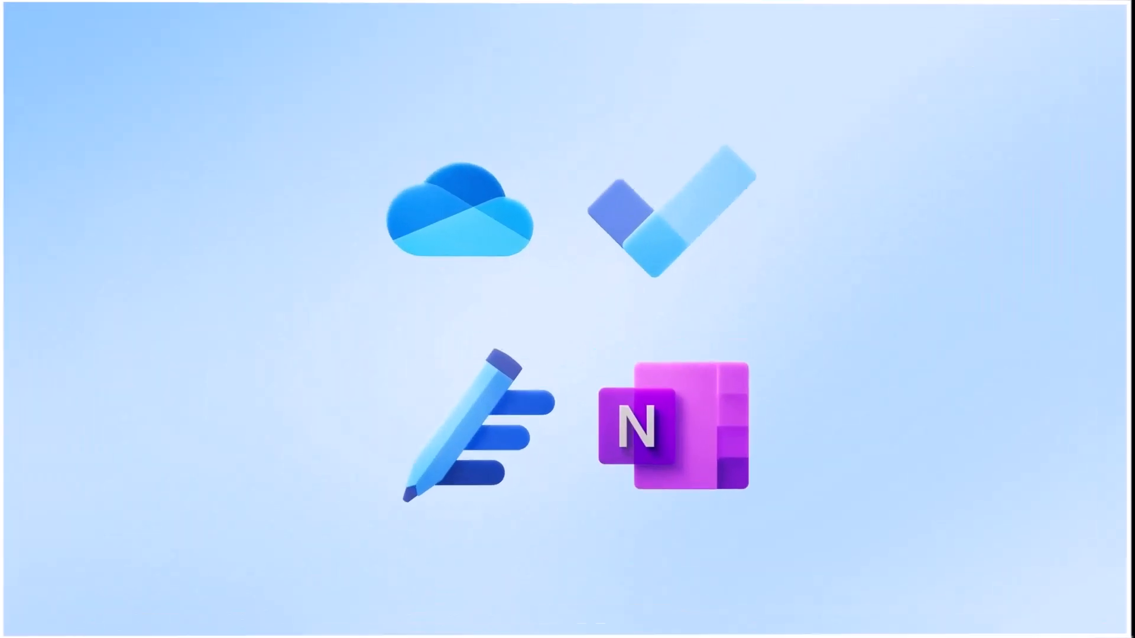